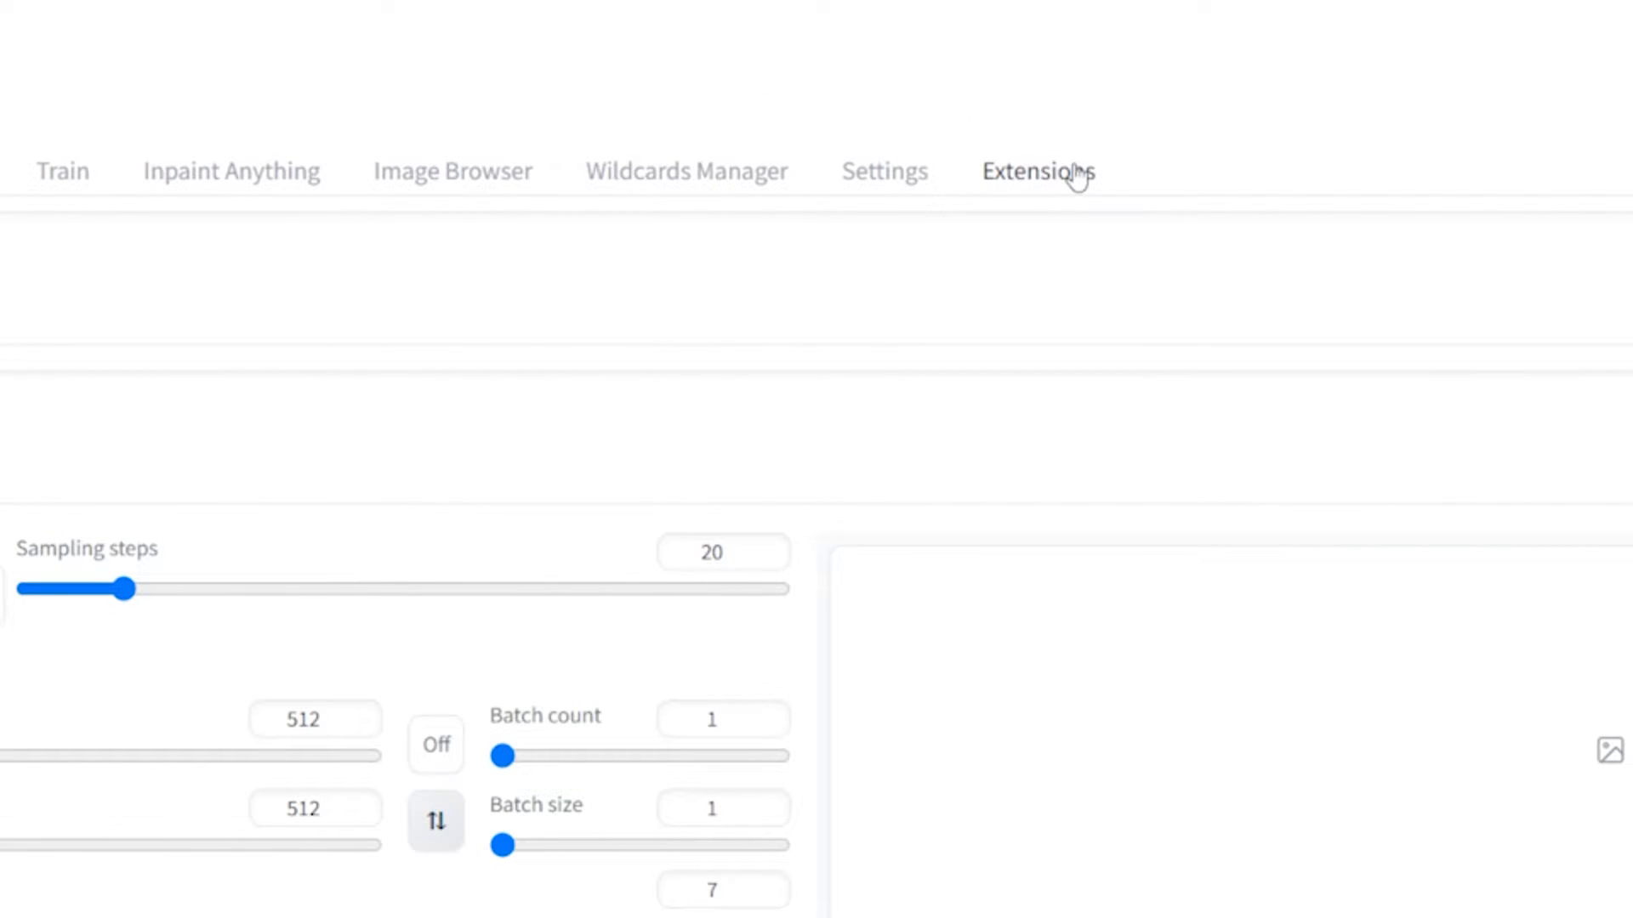
Step: Load the list of available extensions from the default extension index URL
left_click(1078, 175)
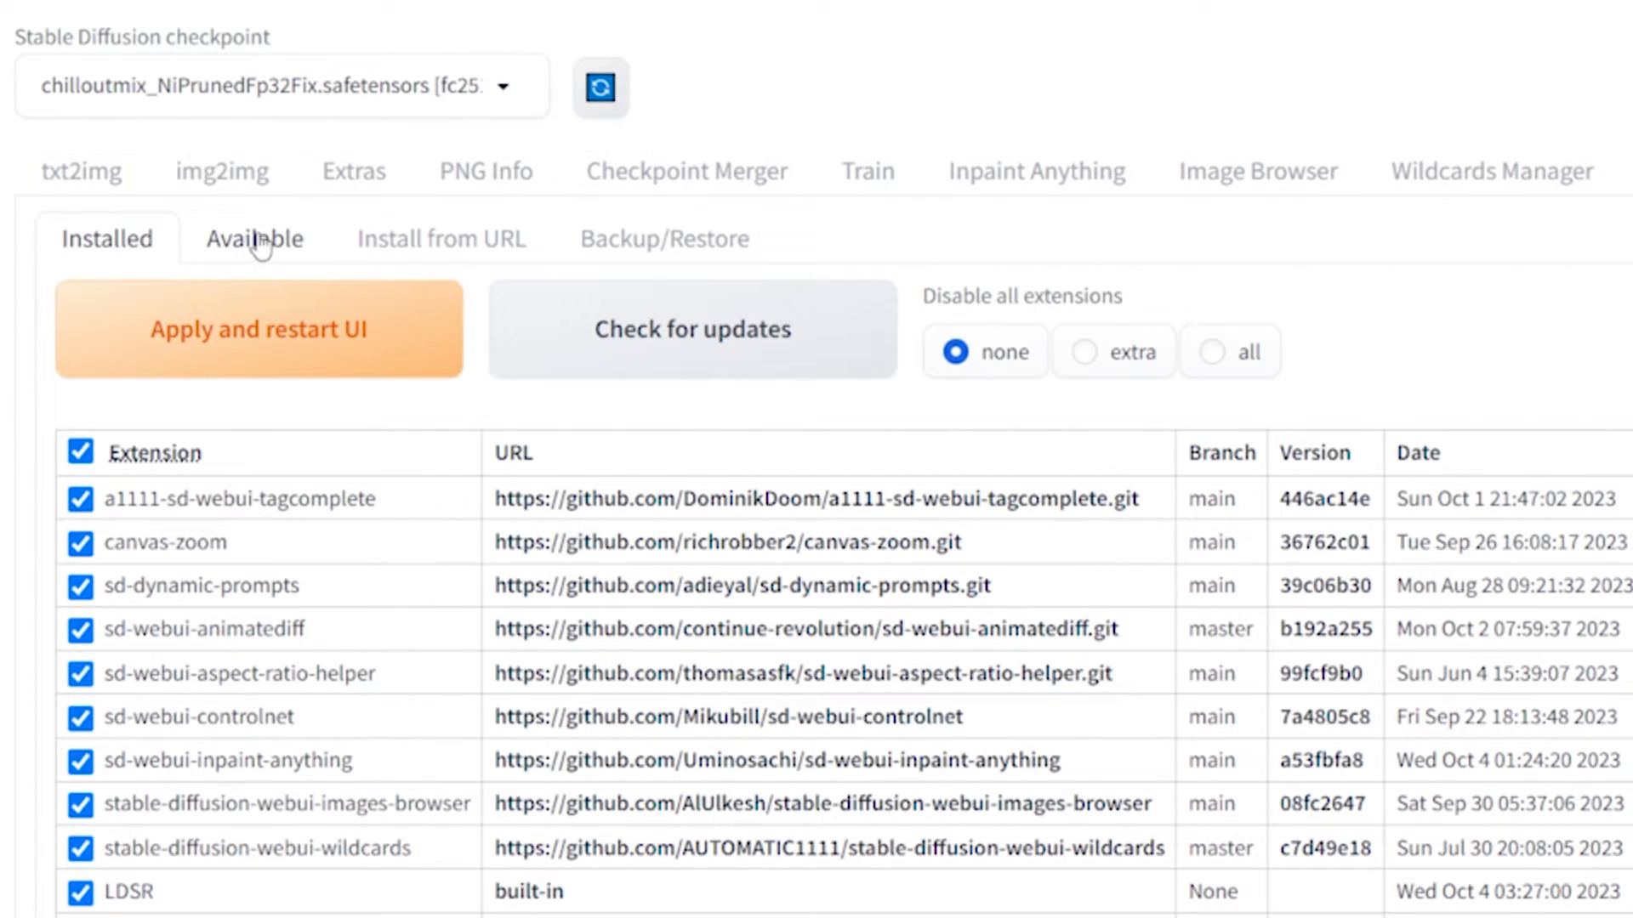
left_click(255, 240)
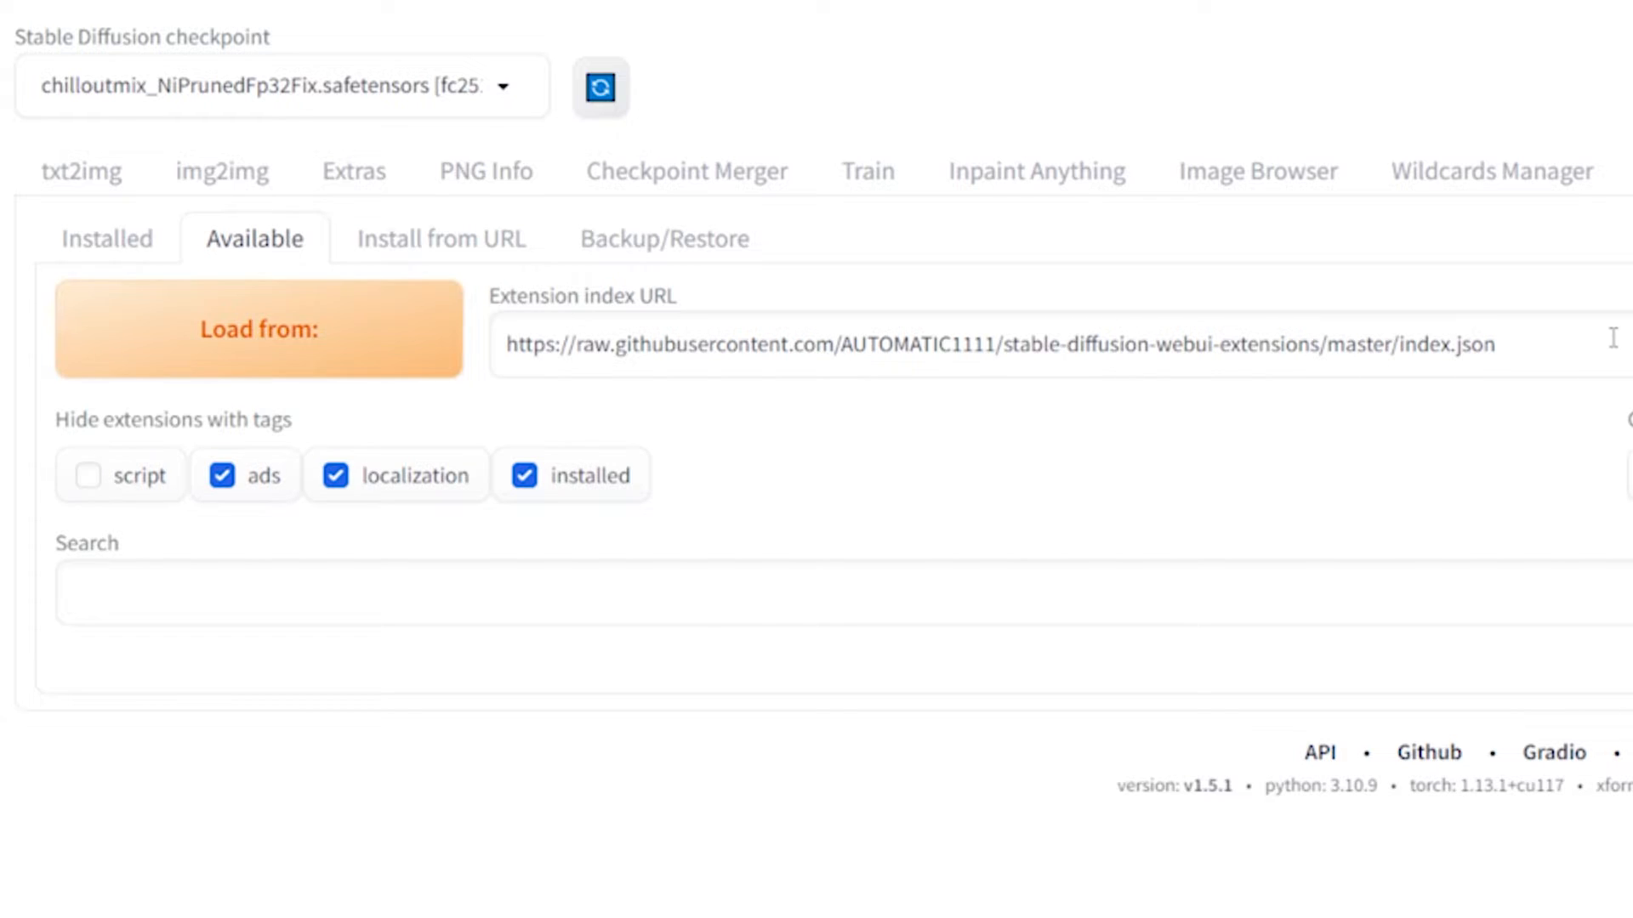
left_click_drag(1607, 340, 445, 346)
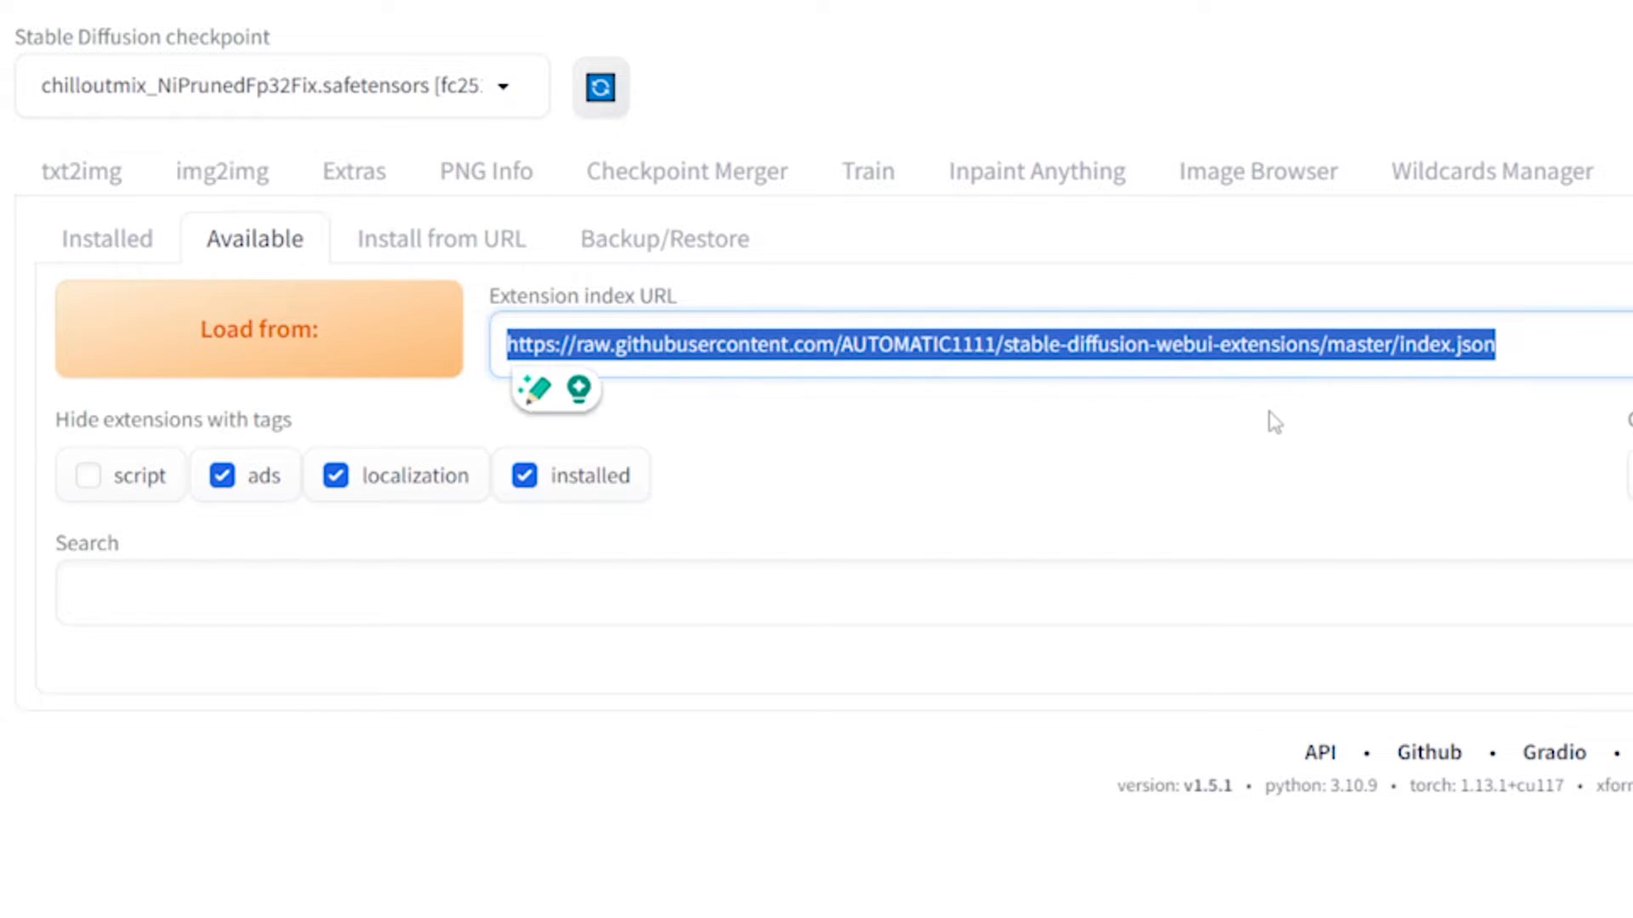
left_click(455, 361)
scroll(747, 899, "down", 15)
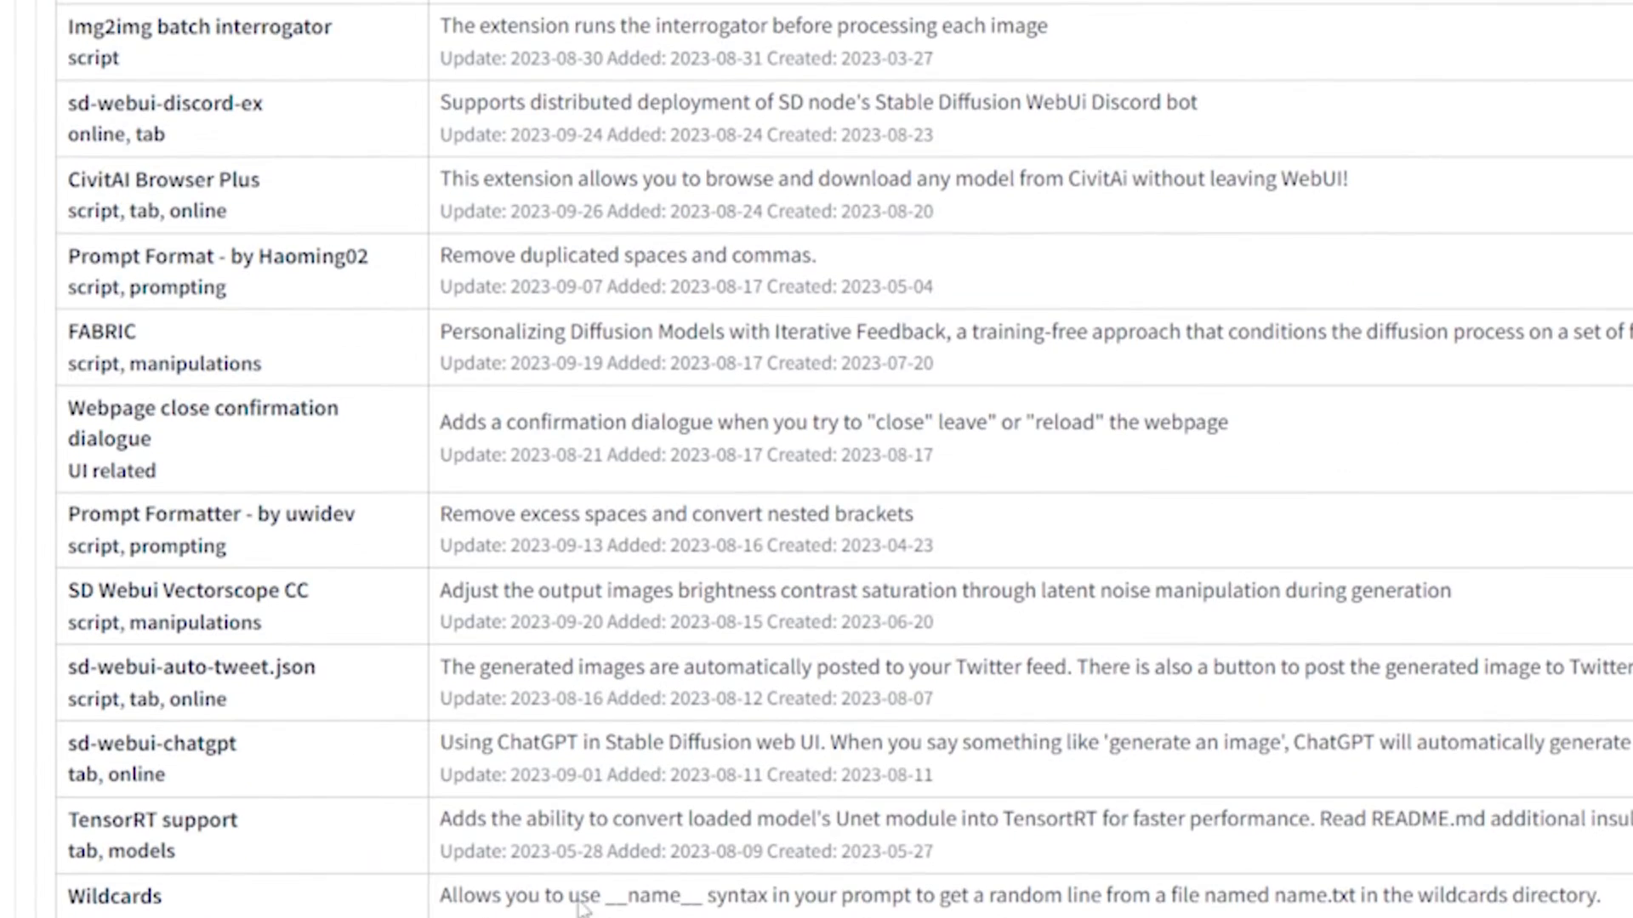
scroll(747, 899, "up", 15)
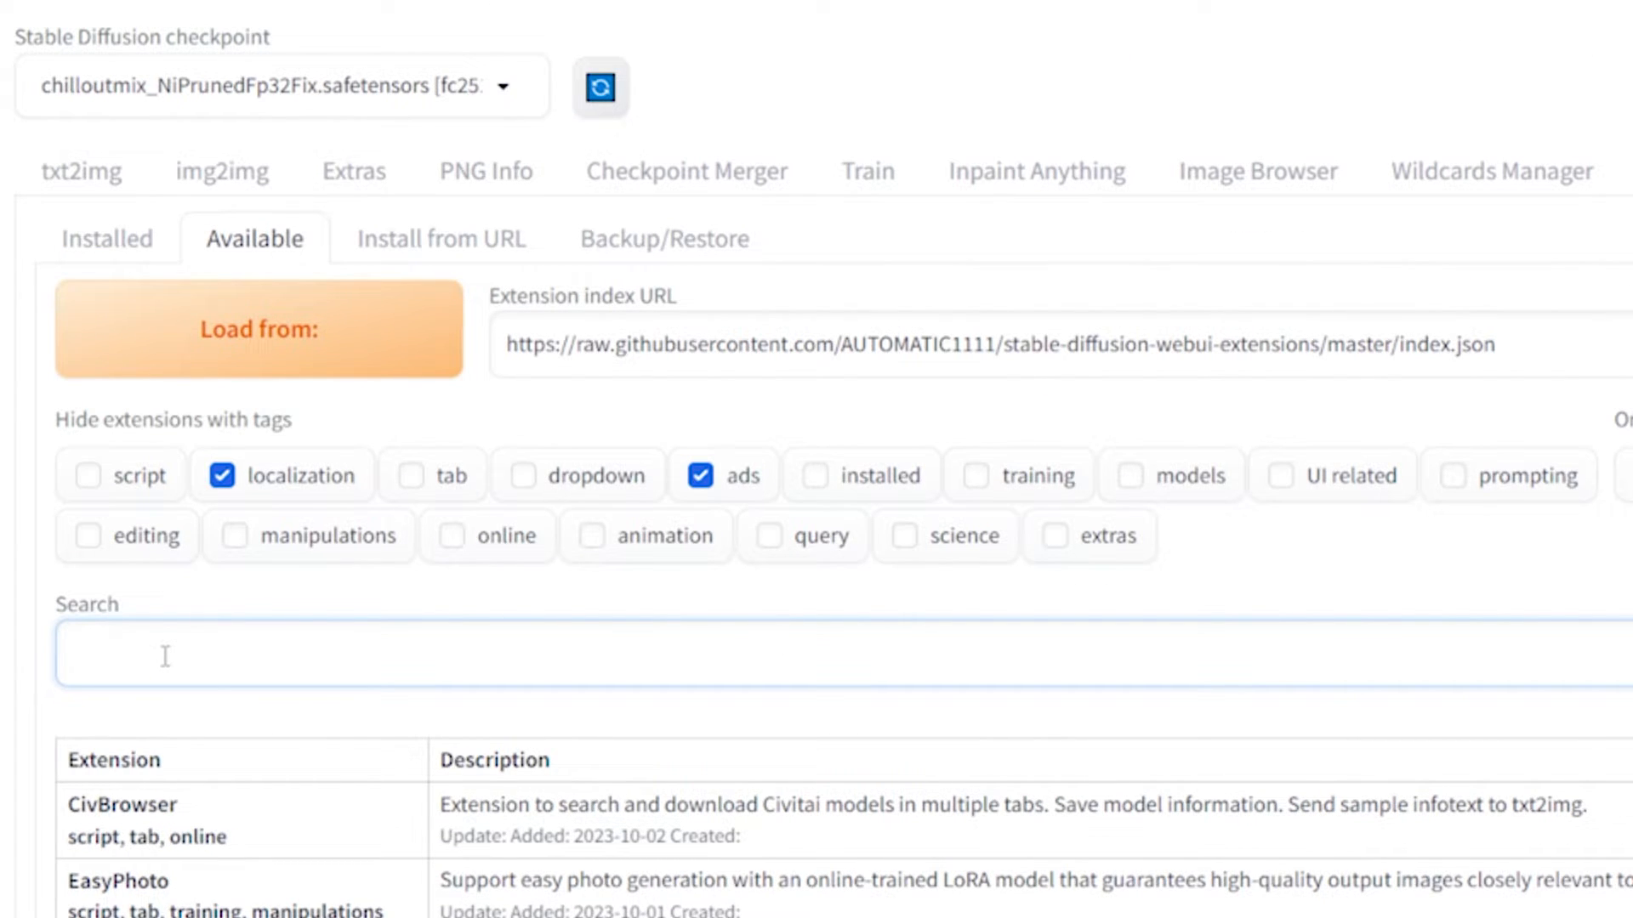
Step: Search the available extensions for "controlnet" and check the installation state of the sd-webui-controlnet entry
type("controlnet")
scroll(637, 702, "down", 2)
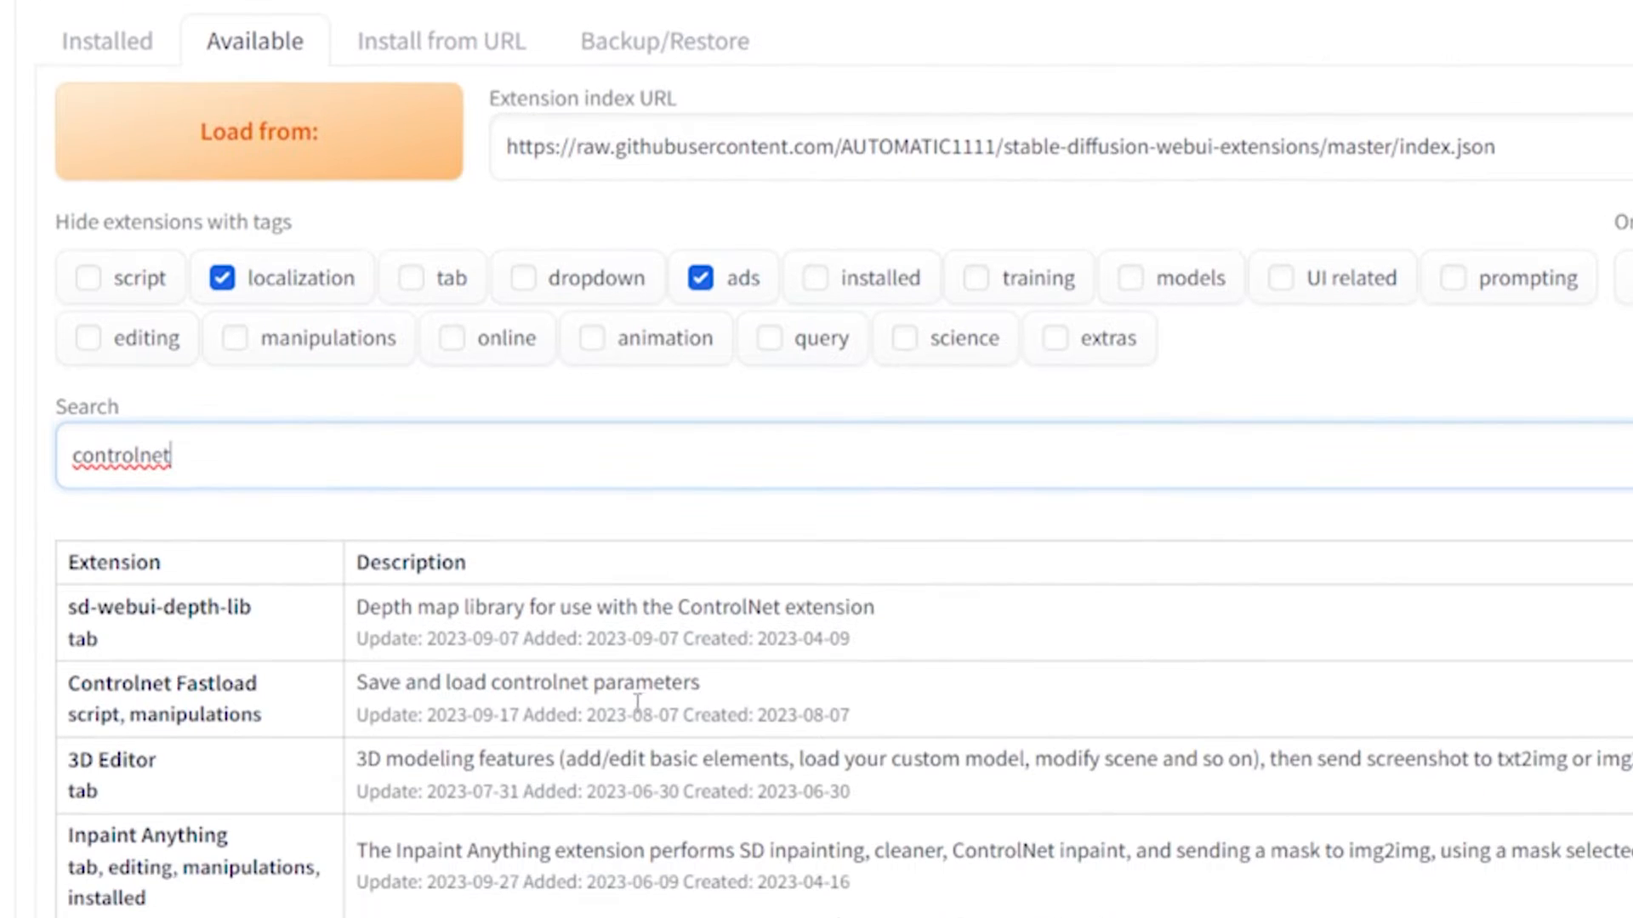
scroll(637, 702, "down", 9)
left_click_drag(1407, 626, 355, 628)
left_click(357, 630)
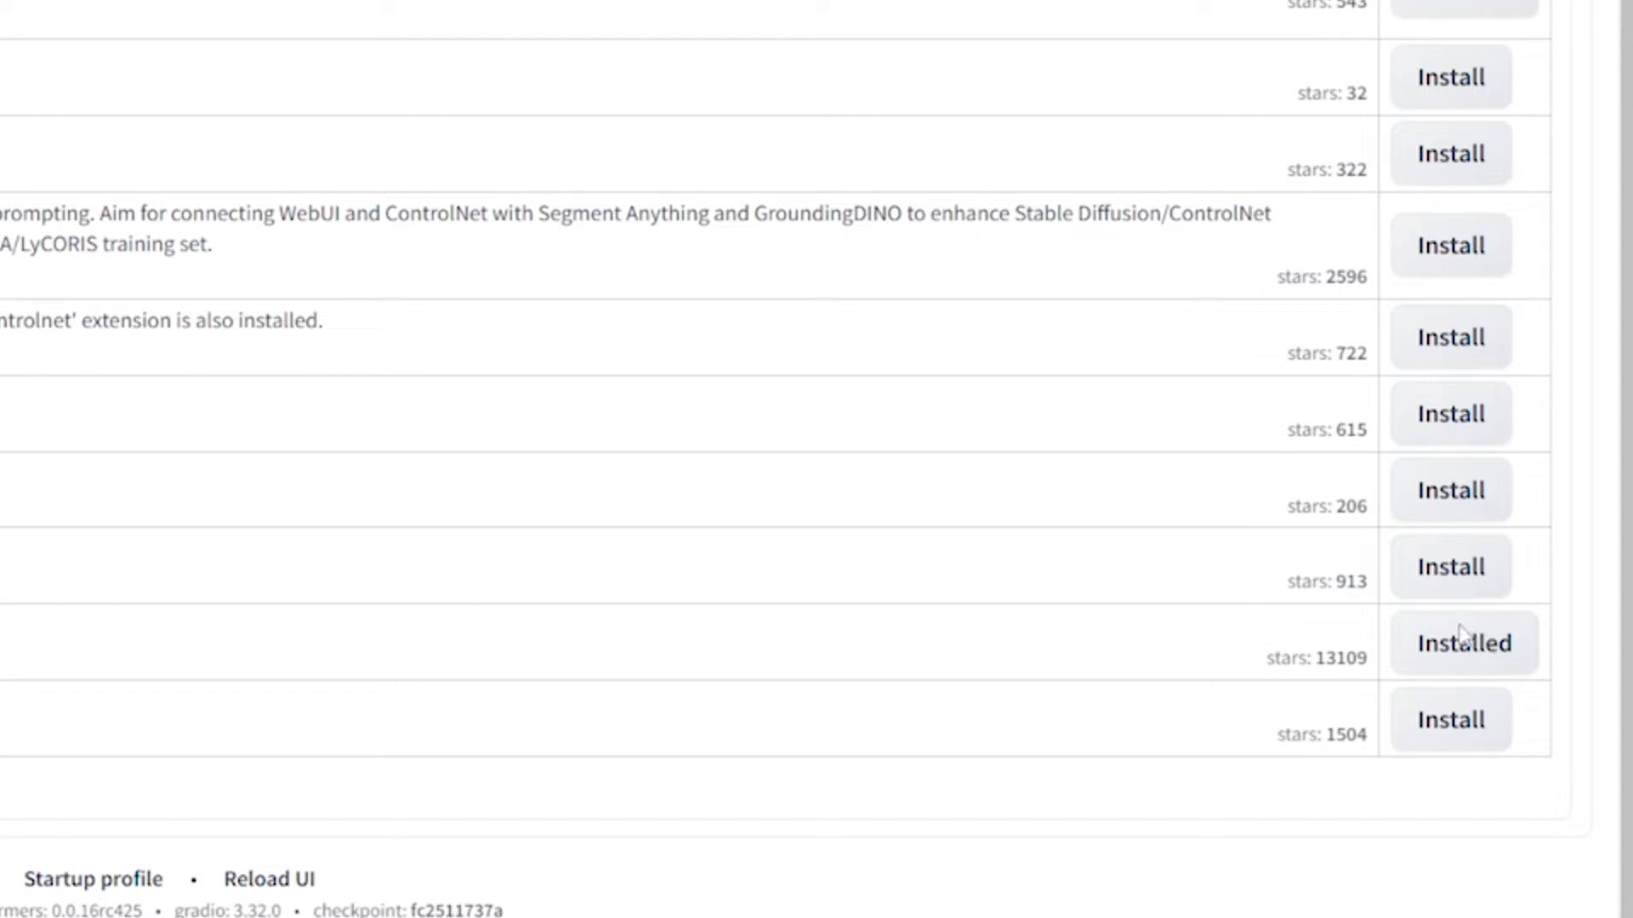
mouse_move(259, 626)
left_mouse_down()
mouse_move(68, 629)
mouse_move(259, 628)
left_mouse_up()
left_click_drag(1368, 628, 565, 629)
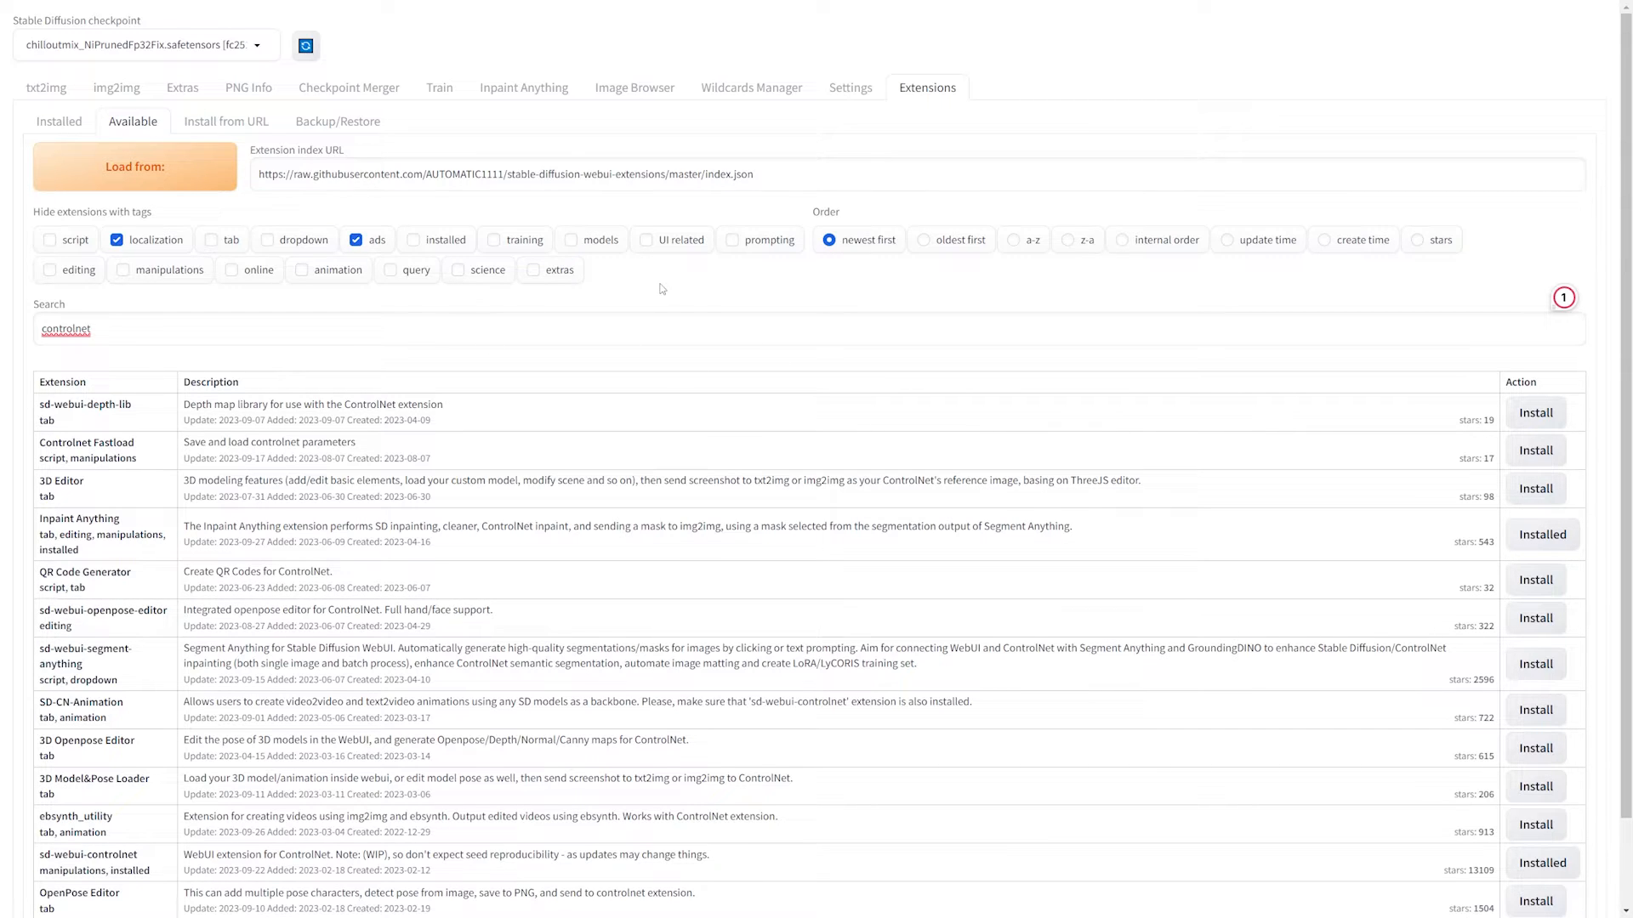
Step: View the list of installed extensions and return to the txt2img page
left_click(70, 123)
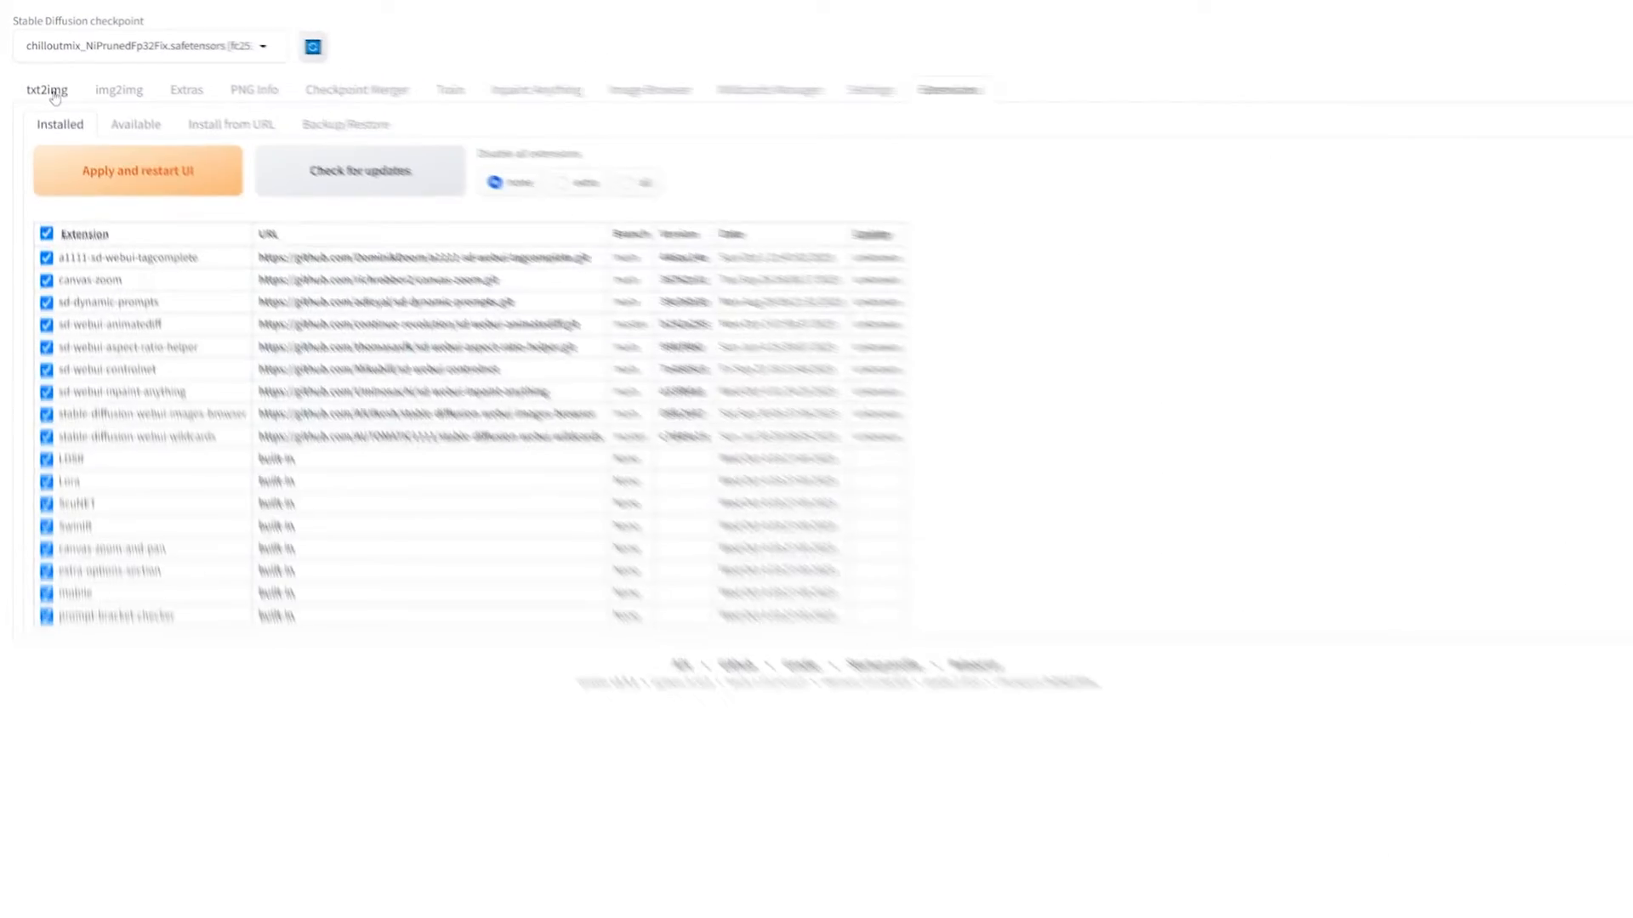
left_click(77, 174)
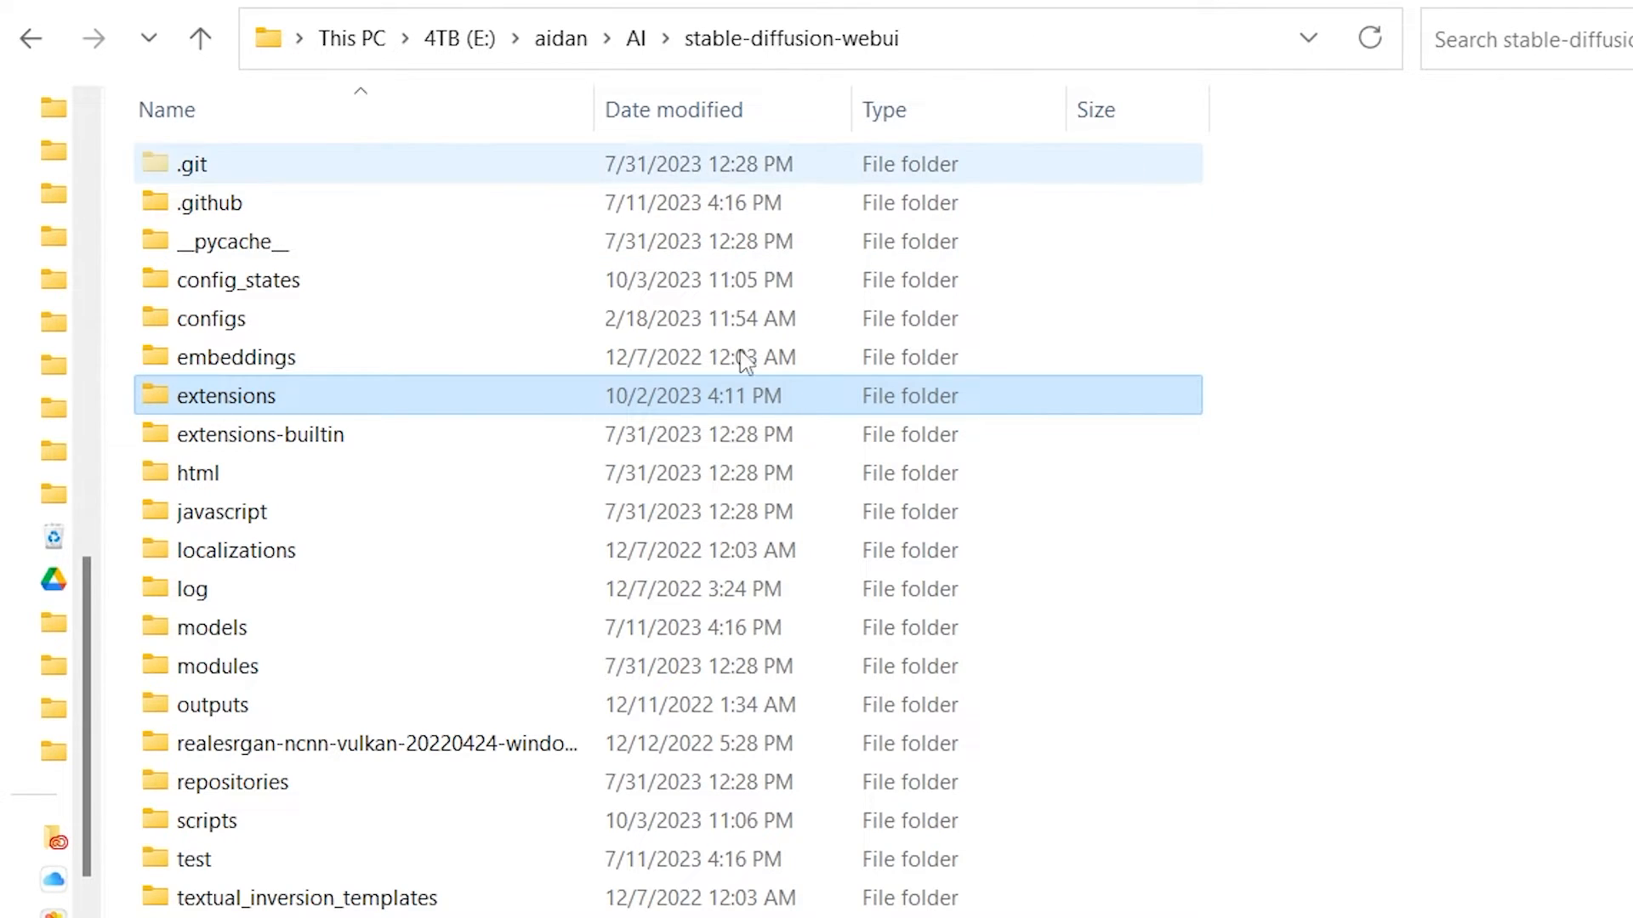
Step: In File Explorer, open extensions > sd-webui-controlnet > models and select the control_v1p_sd15_qrcode_monster safetensors and yaml files
double_click(349, 398)
double_click(436, 364)
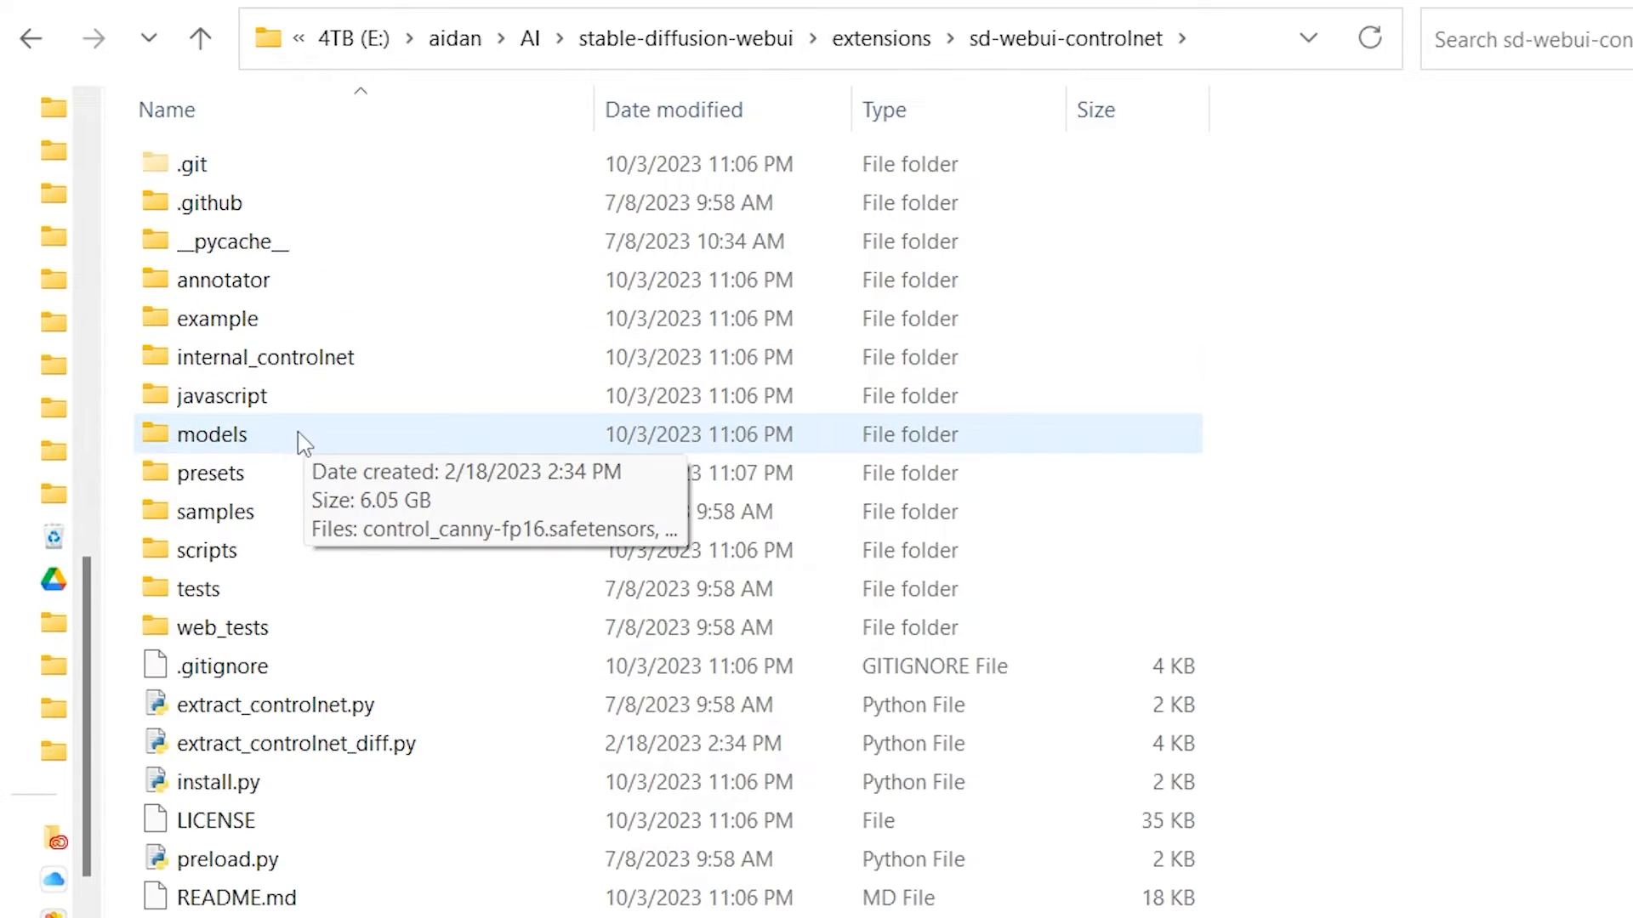
double_click(304, 442)
left_click(393, 475, "shift")
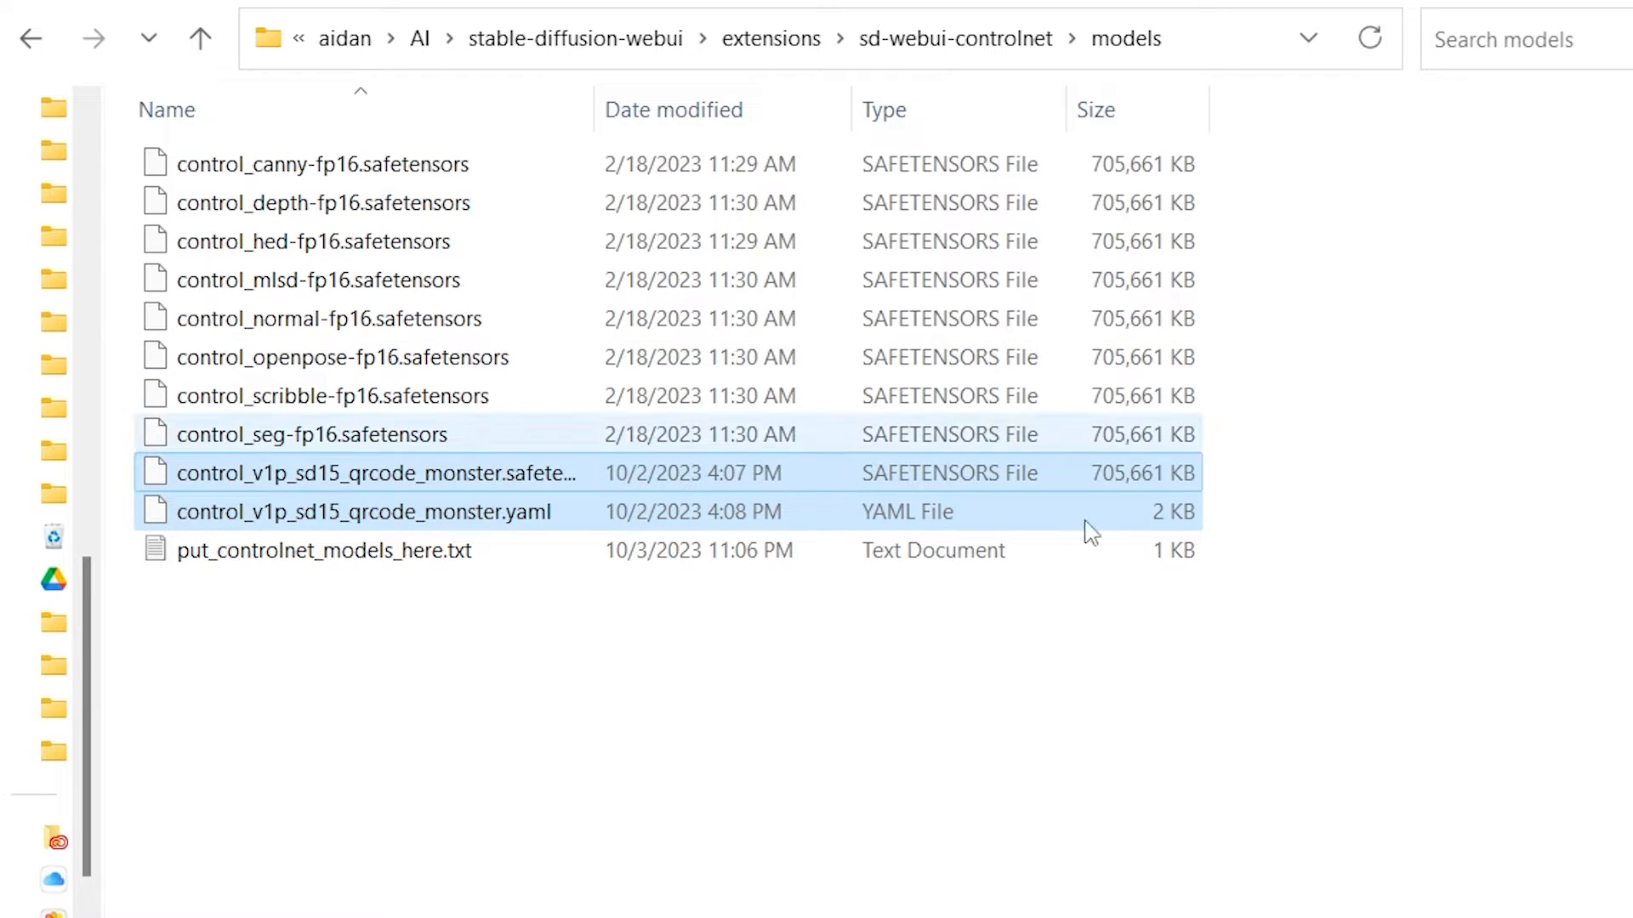
left_click_drag(755, 520, 859, 553)
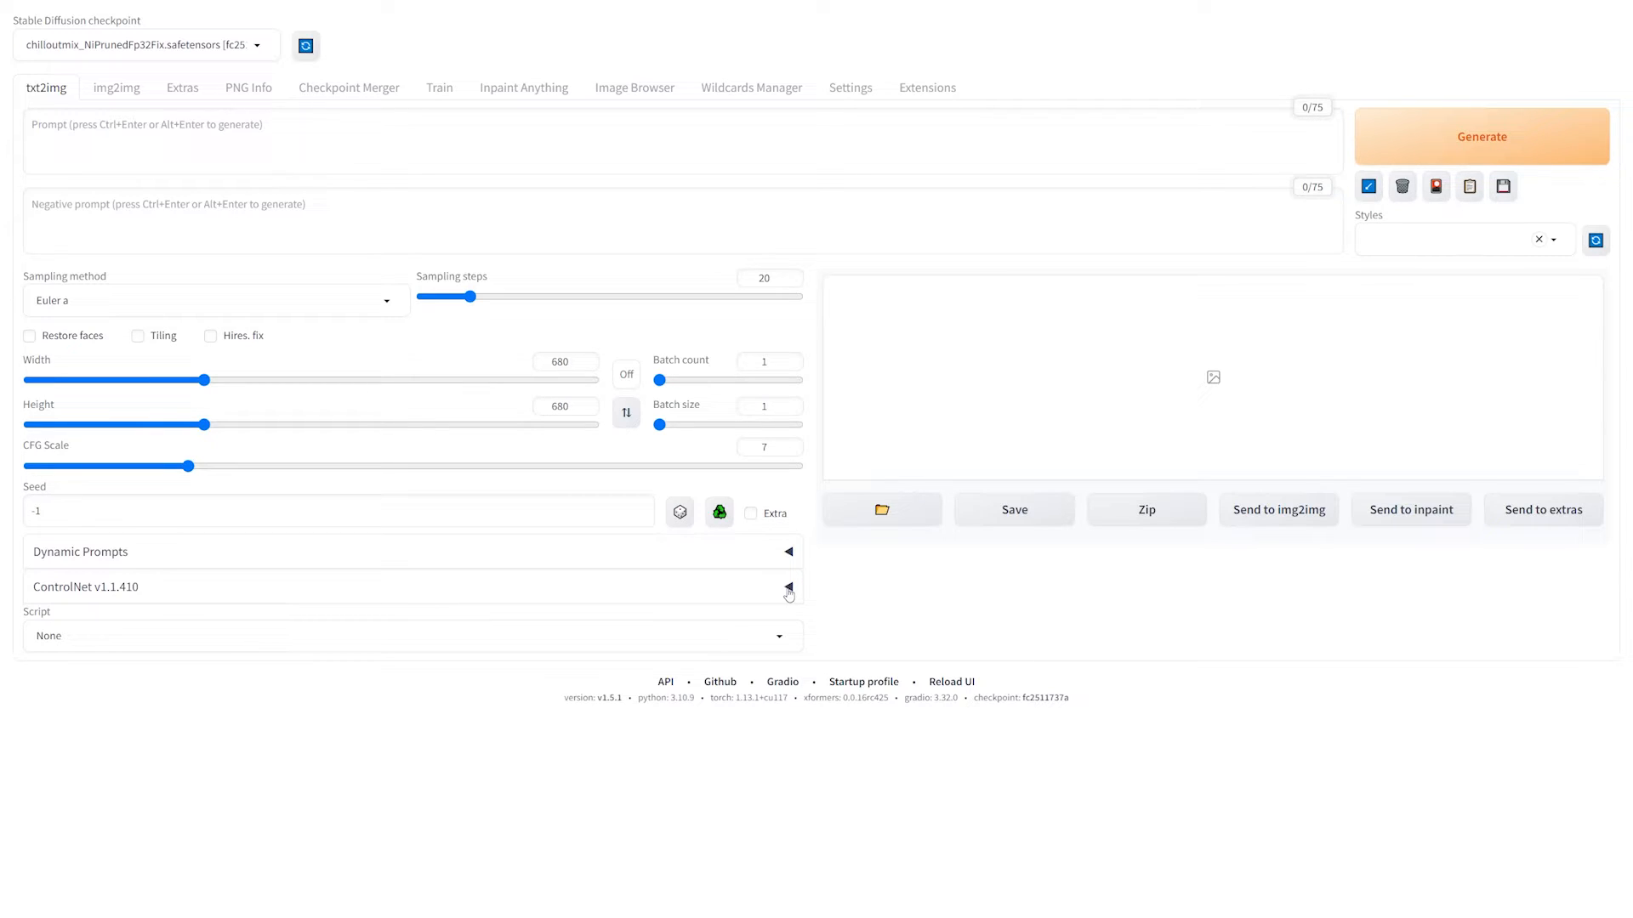
Step: Expand the ControlNet settings and turn on Enable and Pixel Perfect for ControlNet Unit 0
left_click(789, 587)
scroll(406, 247, "down", 5)
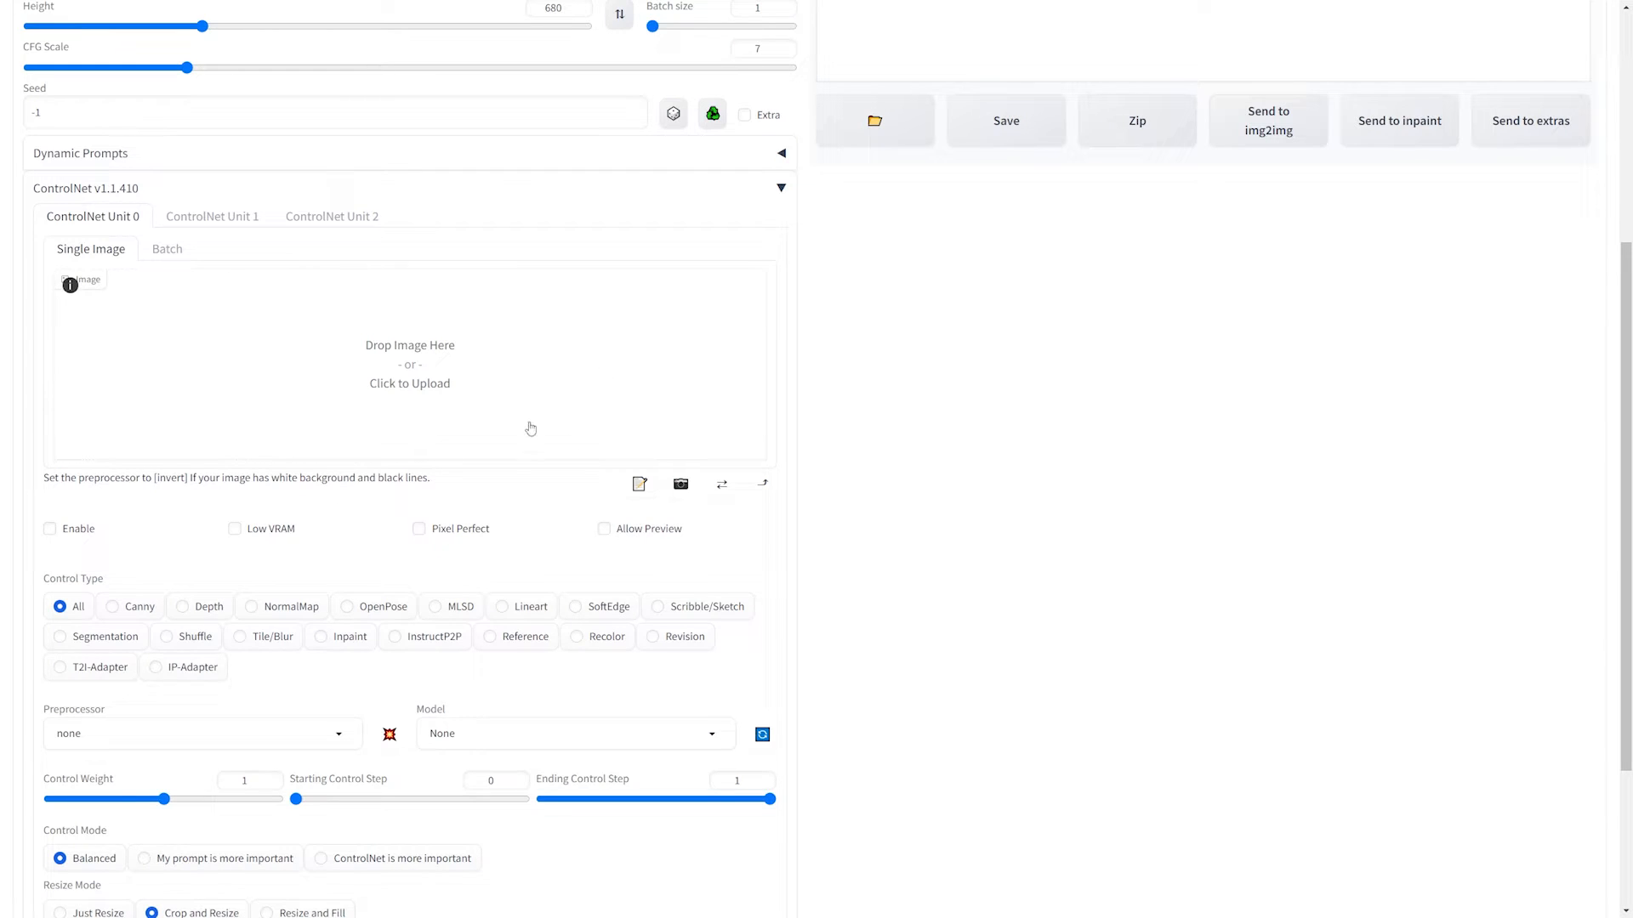
scroll(482, 426, "down", 1)
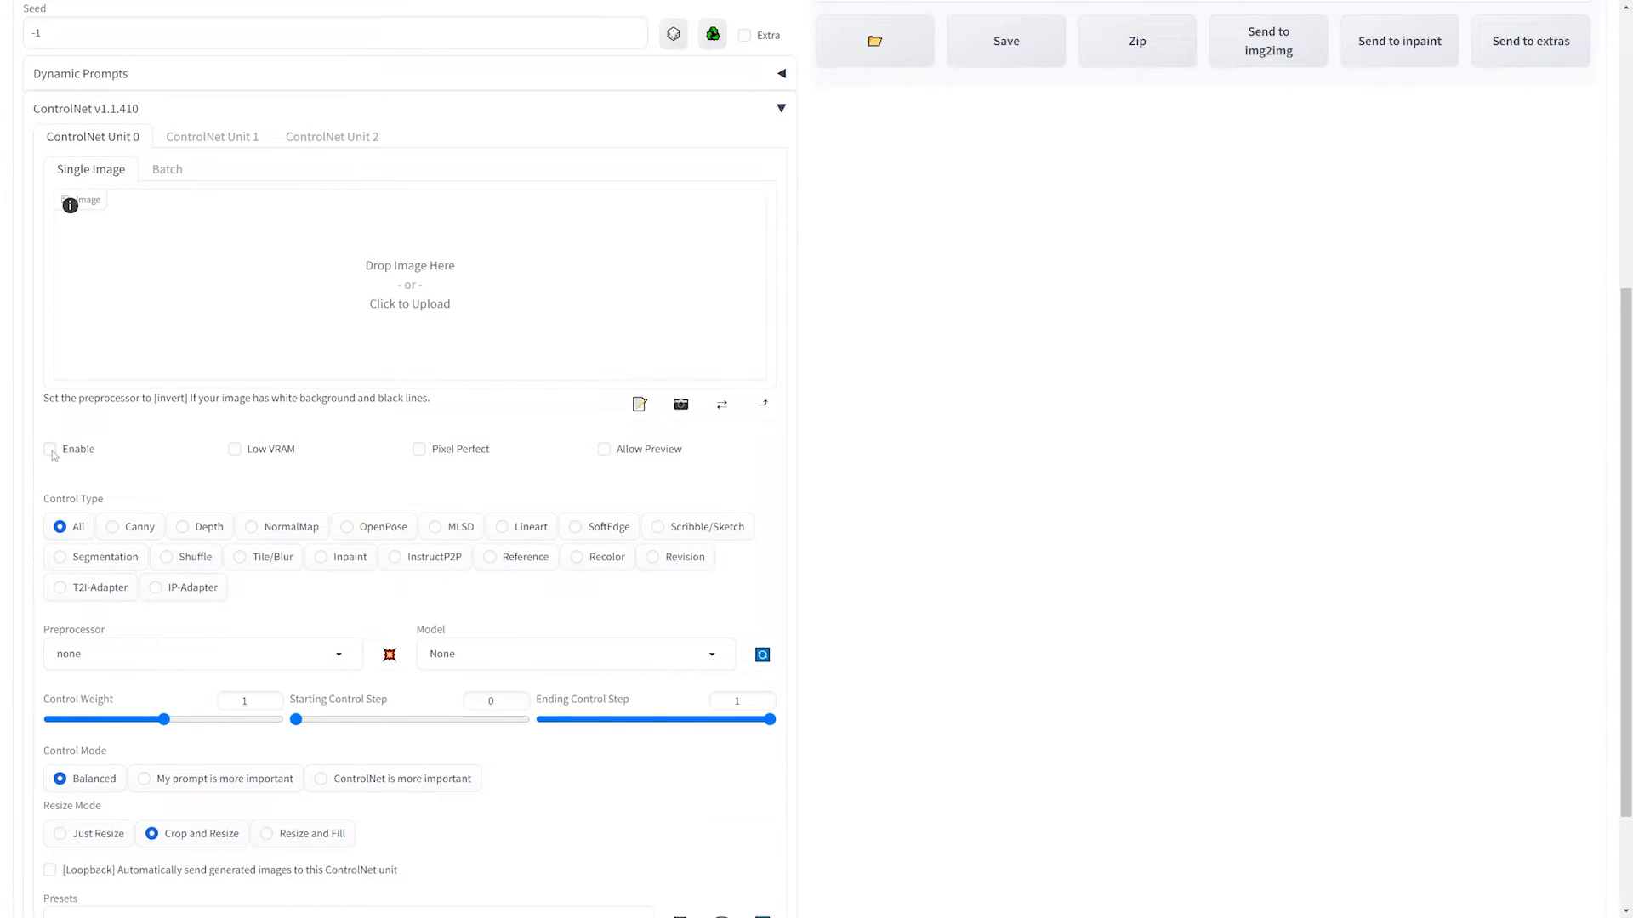
left_click(51, 450)
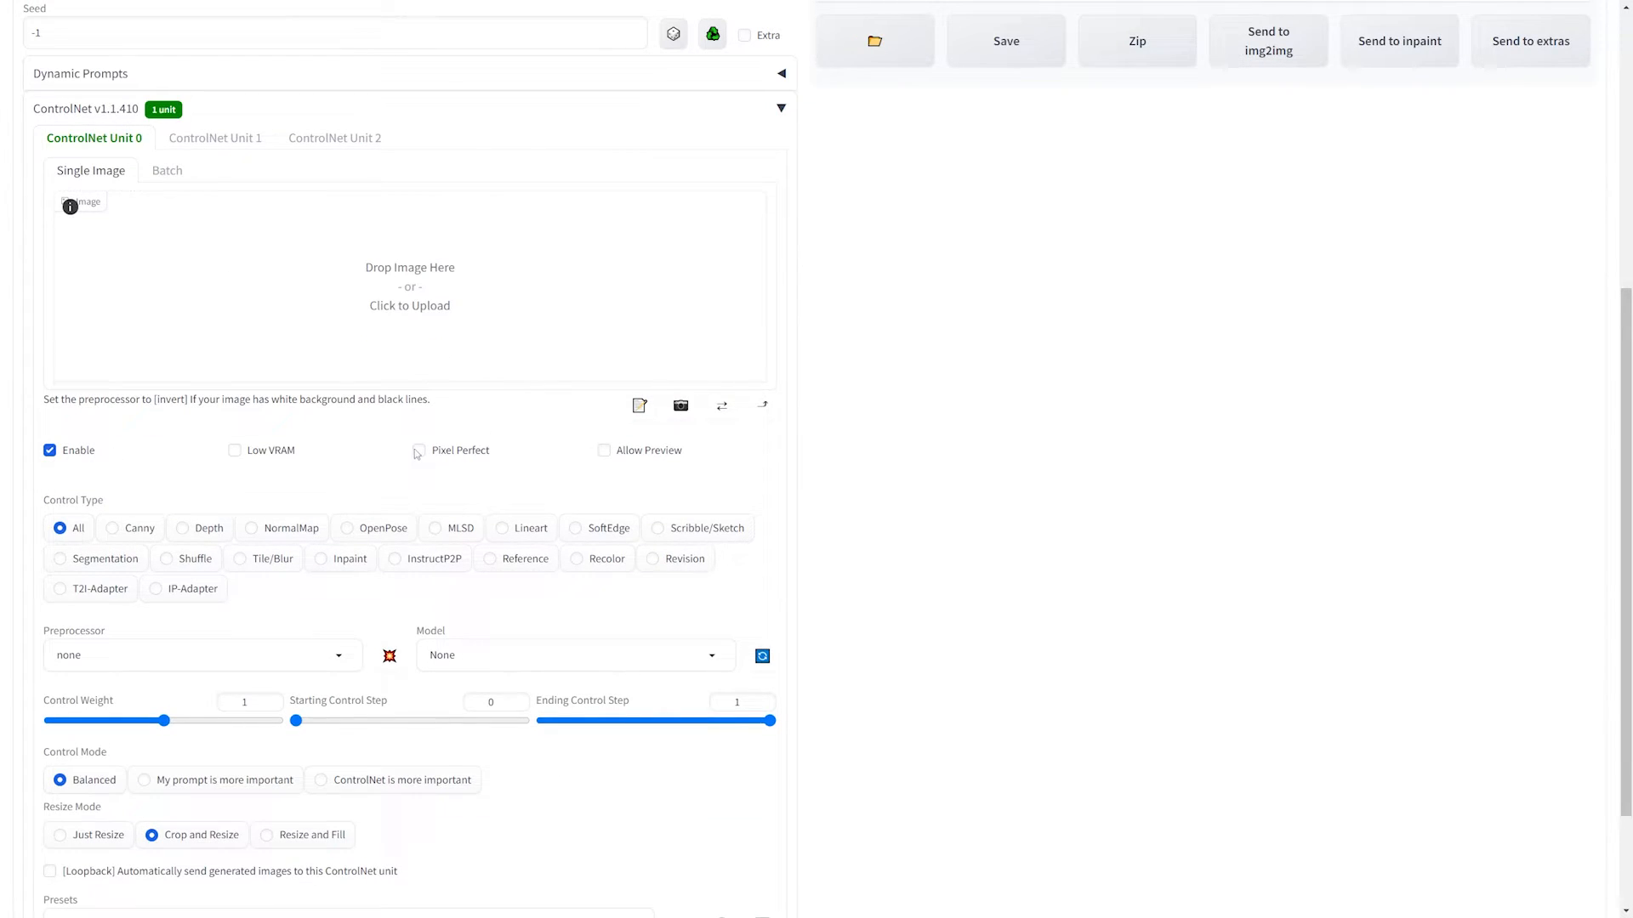
left_click(419, 451)
Step: Set the ControlNet Unit 0 model to control_v1p_sd15_qrcode_monster
scroll(495, 585, "down", 1)
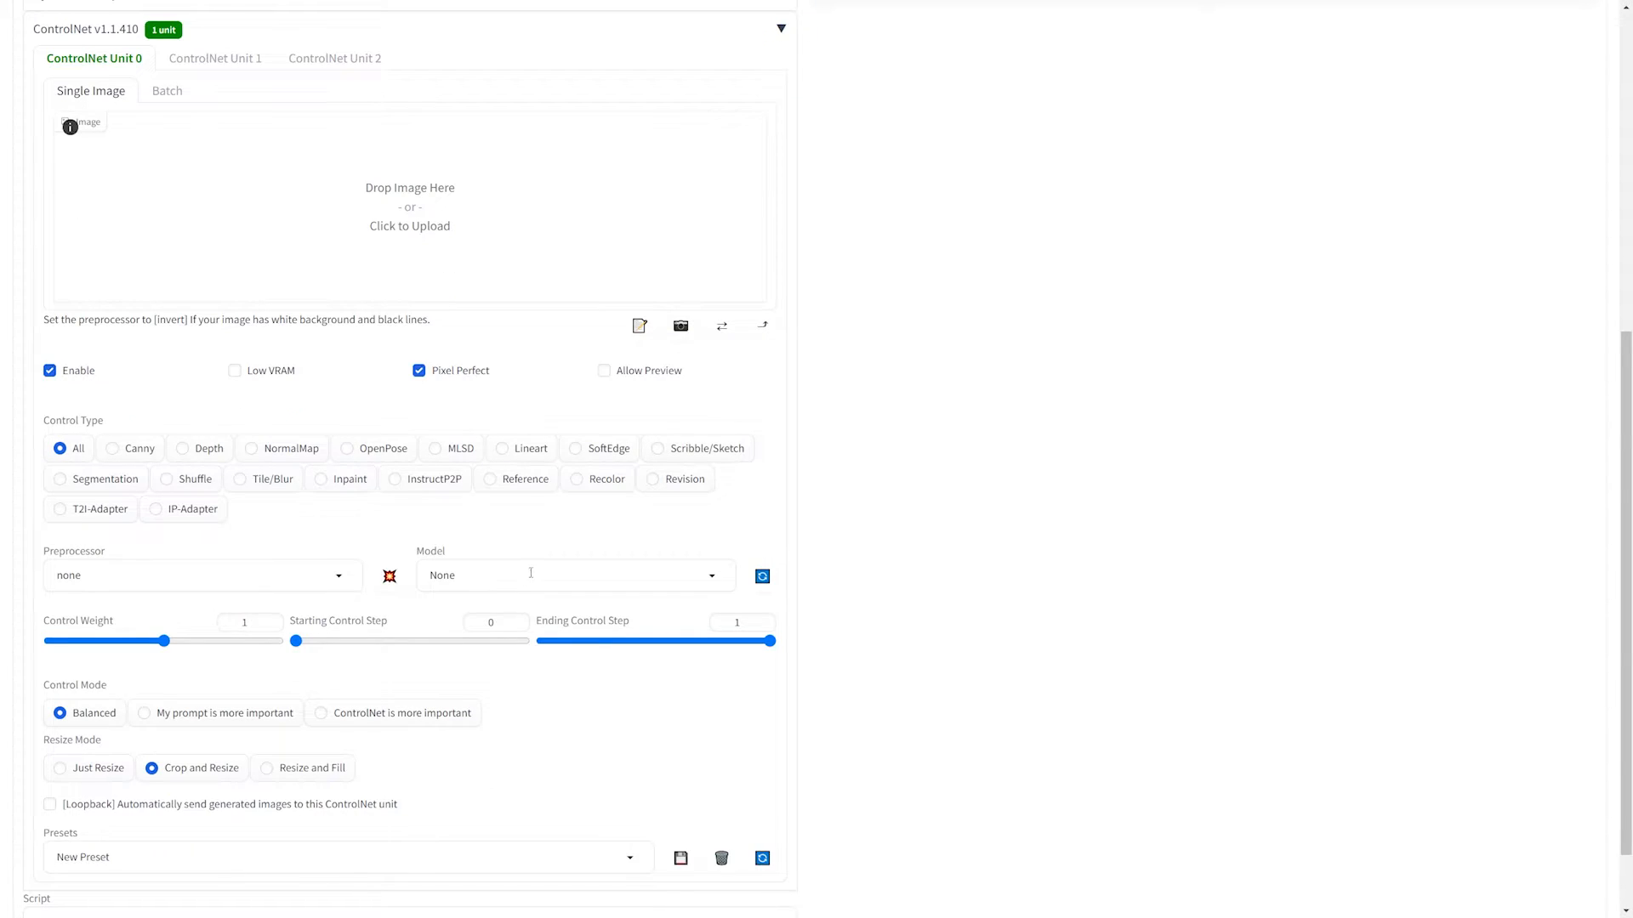
left_click(530, 573)
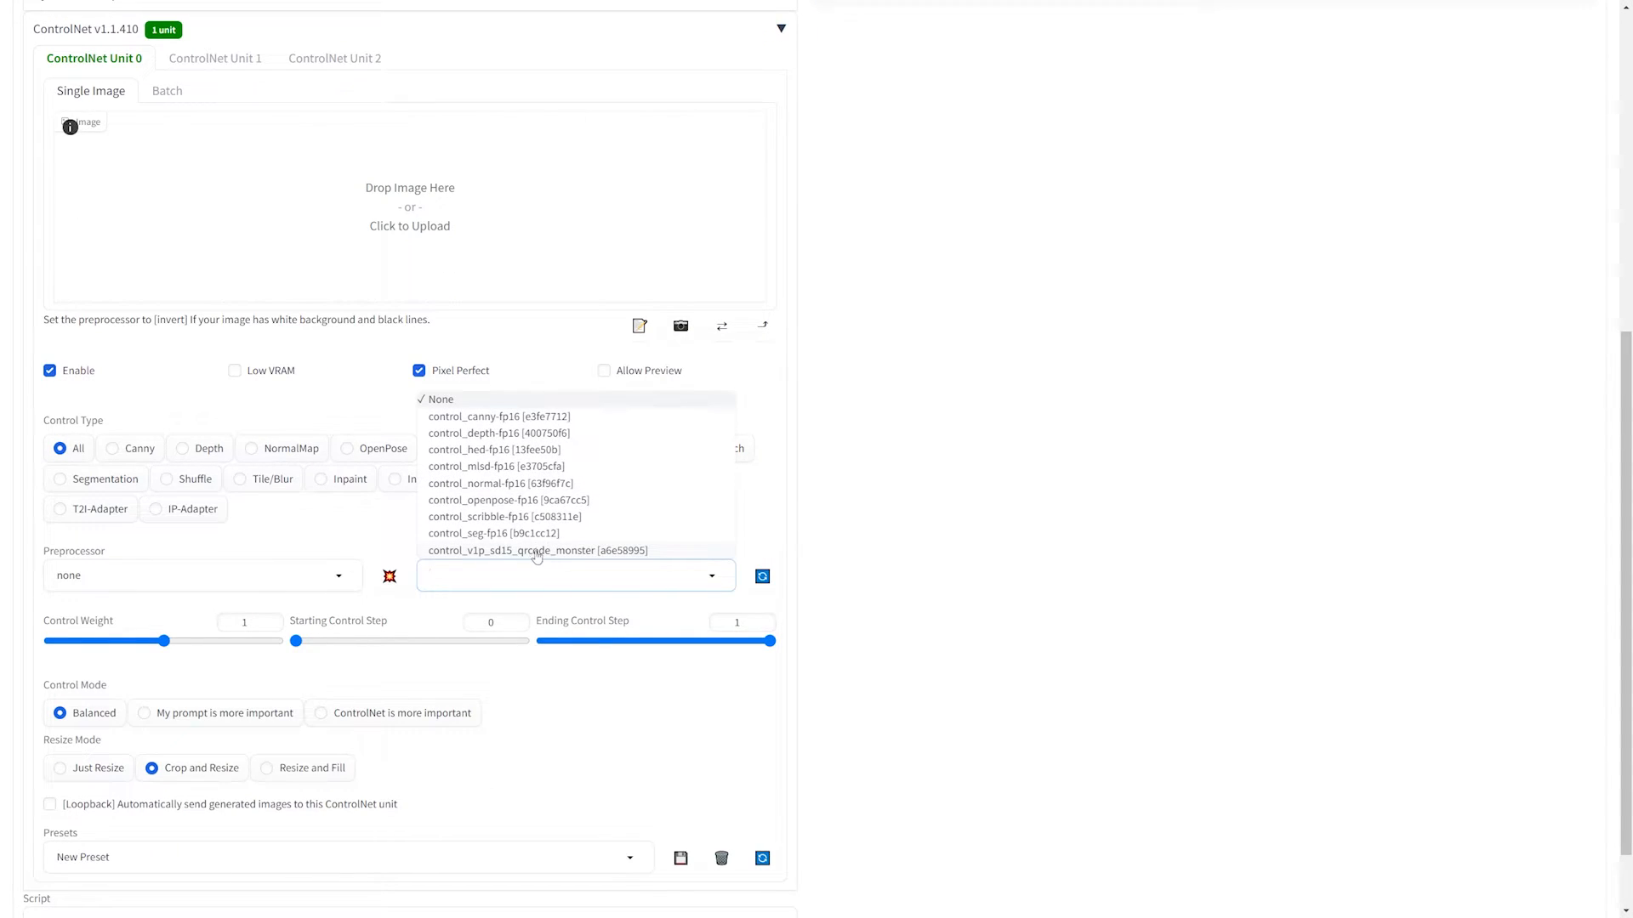
left_click(545, 553)
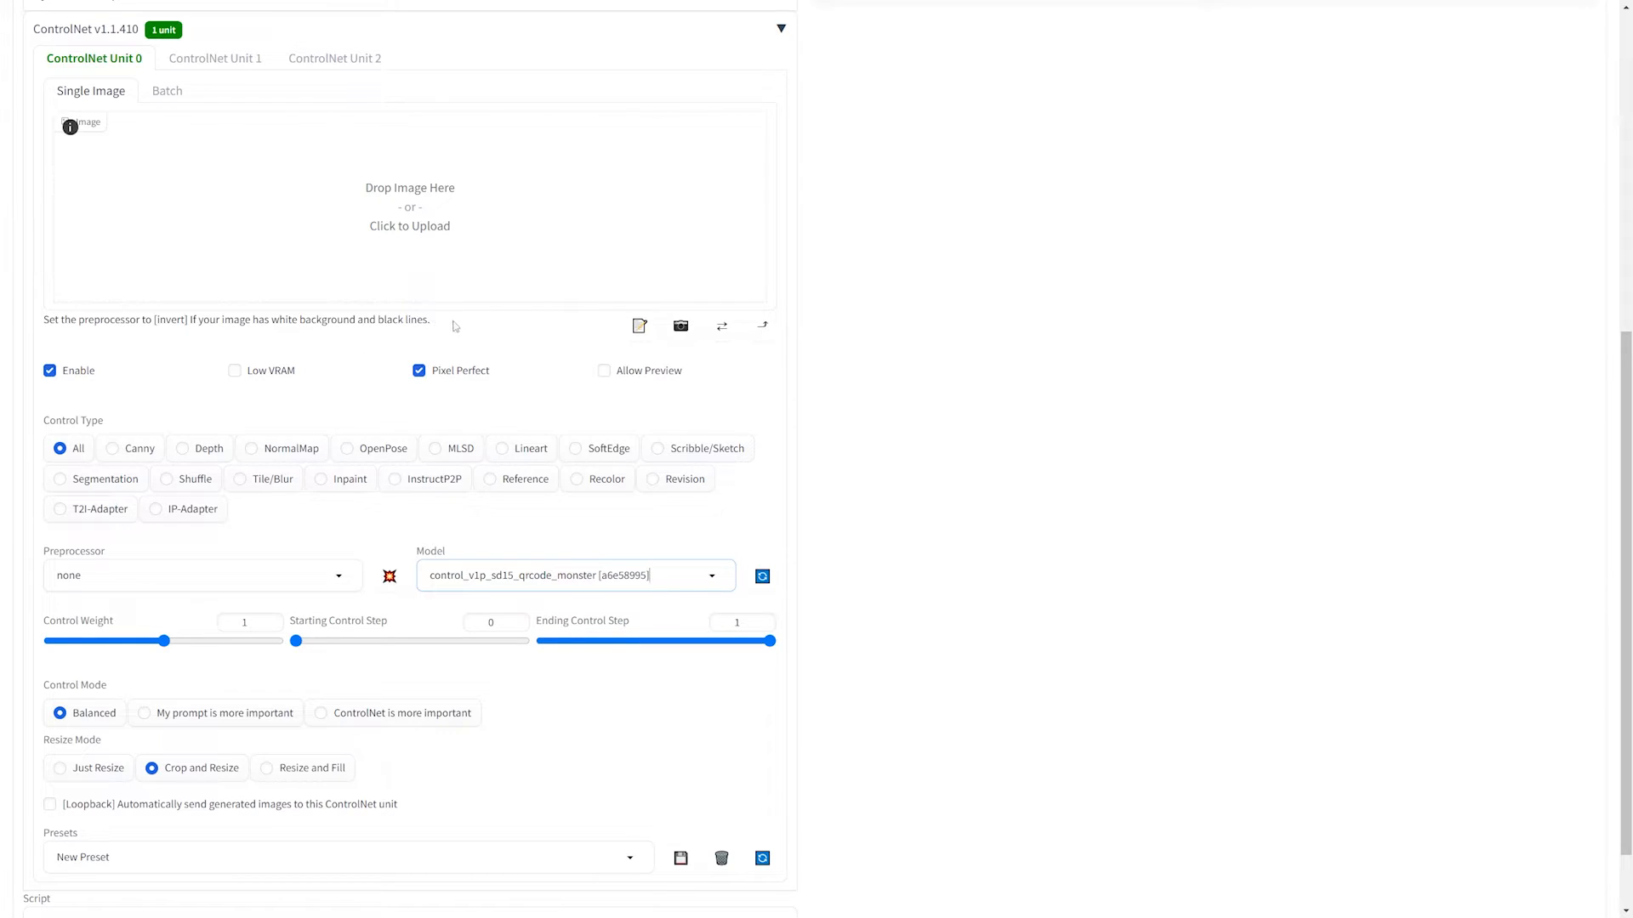
mouse_move(463, 322)
left_mouse_down()
mouse_move(215, 324)
mouse_move(473, 342)
left_mouse_up()
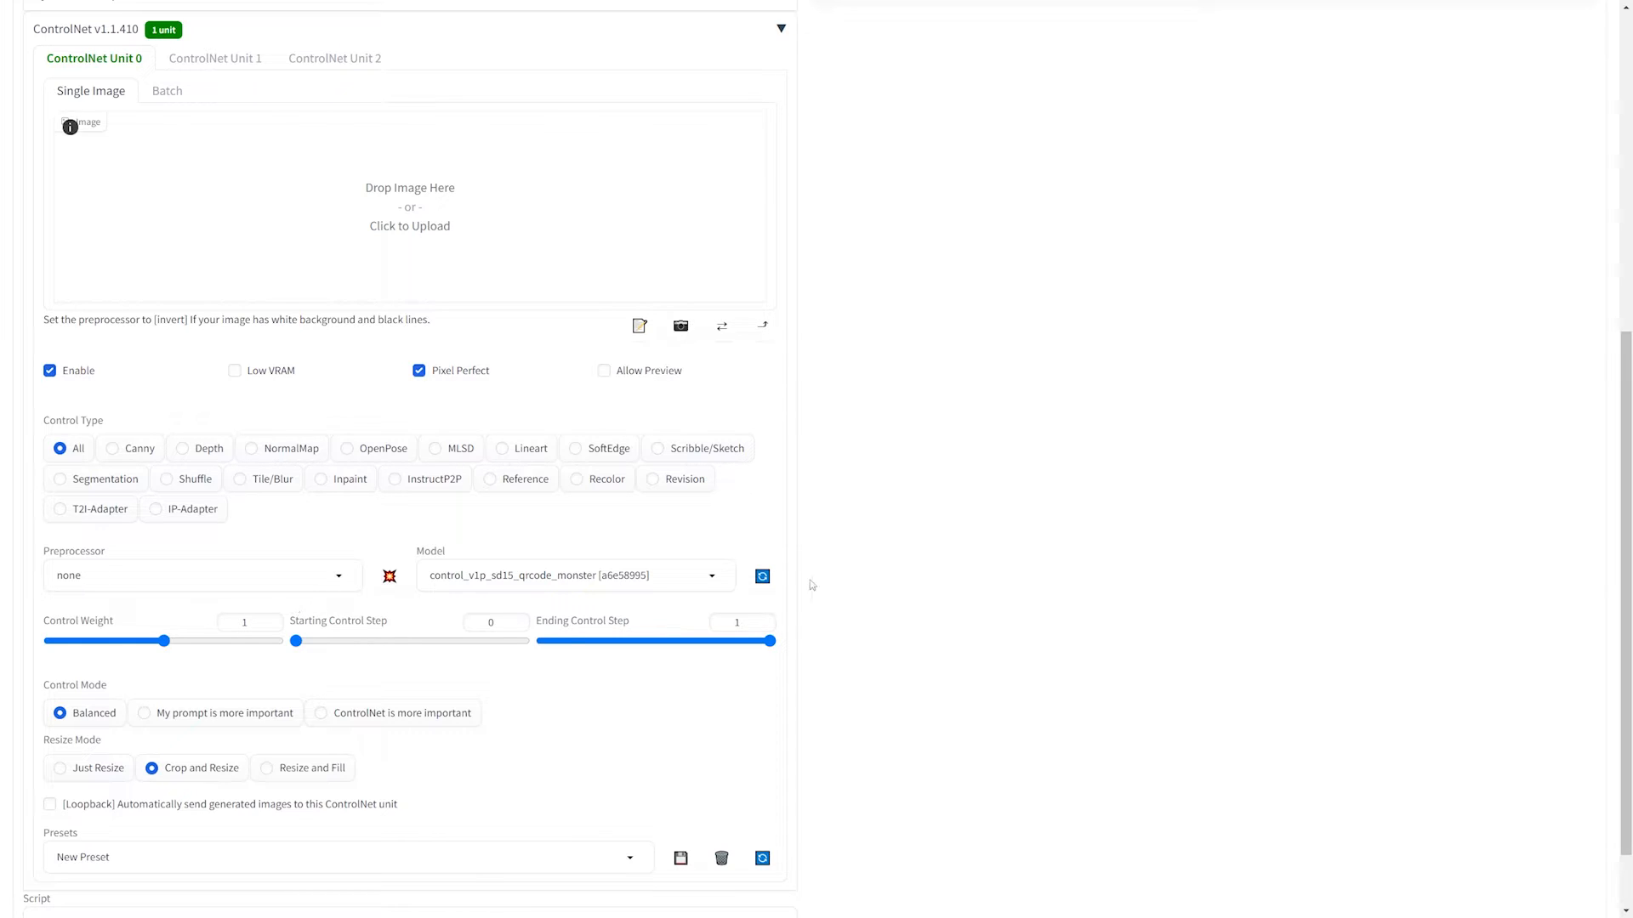
scroll(1136, 555, "up", 7)
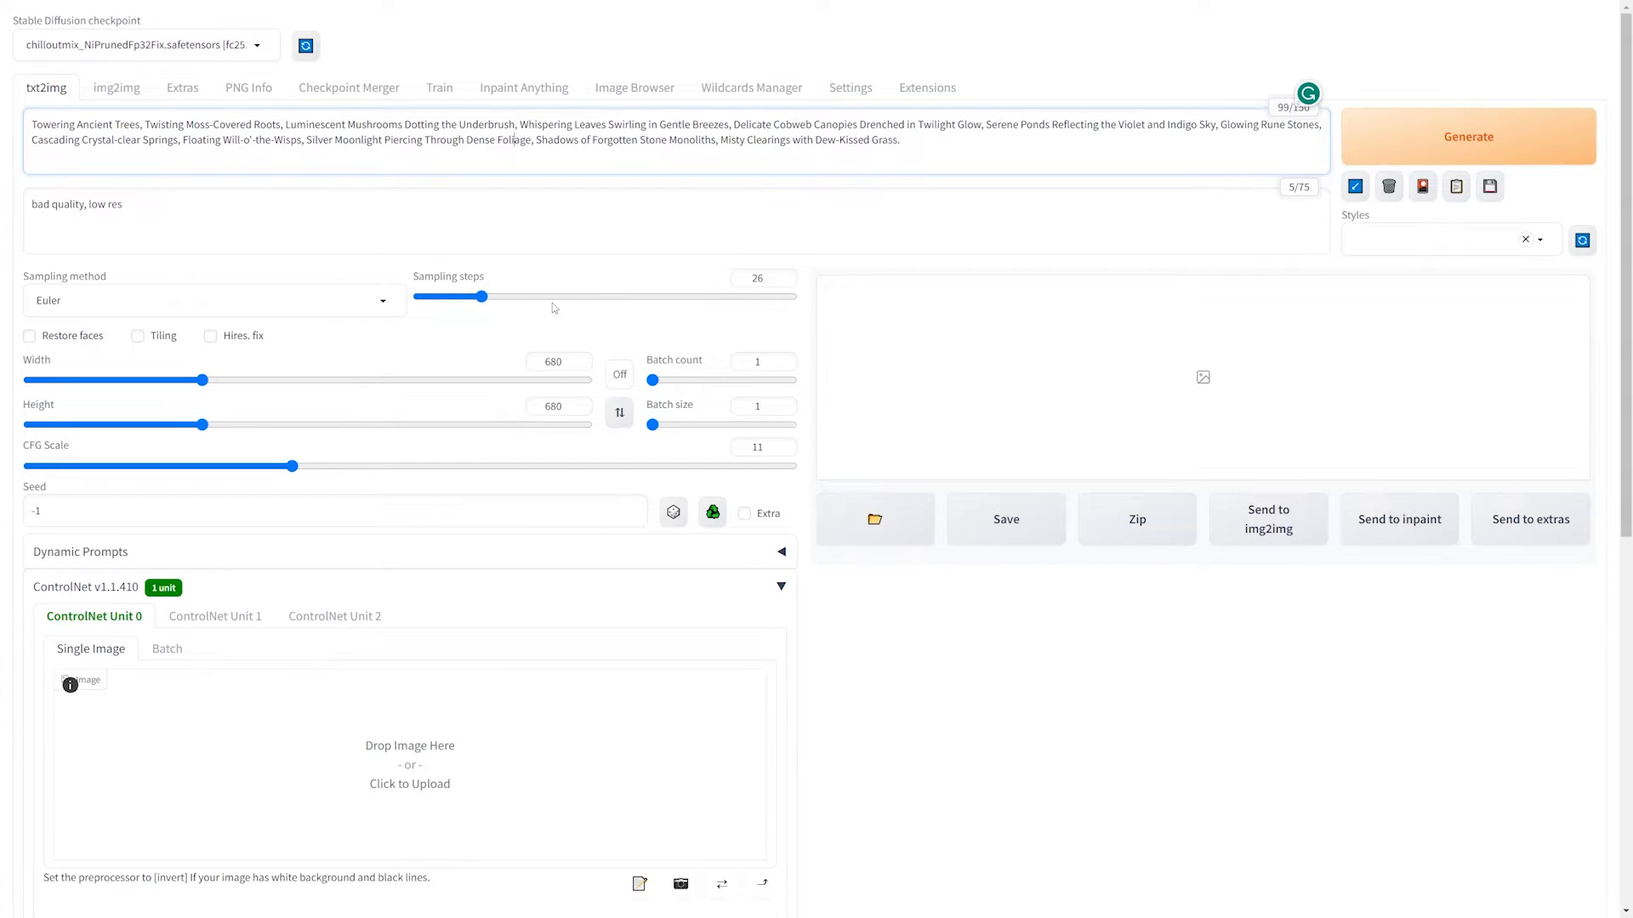
scroll(842, 402, "down", 3)
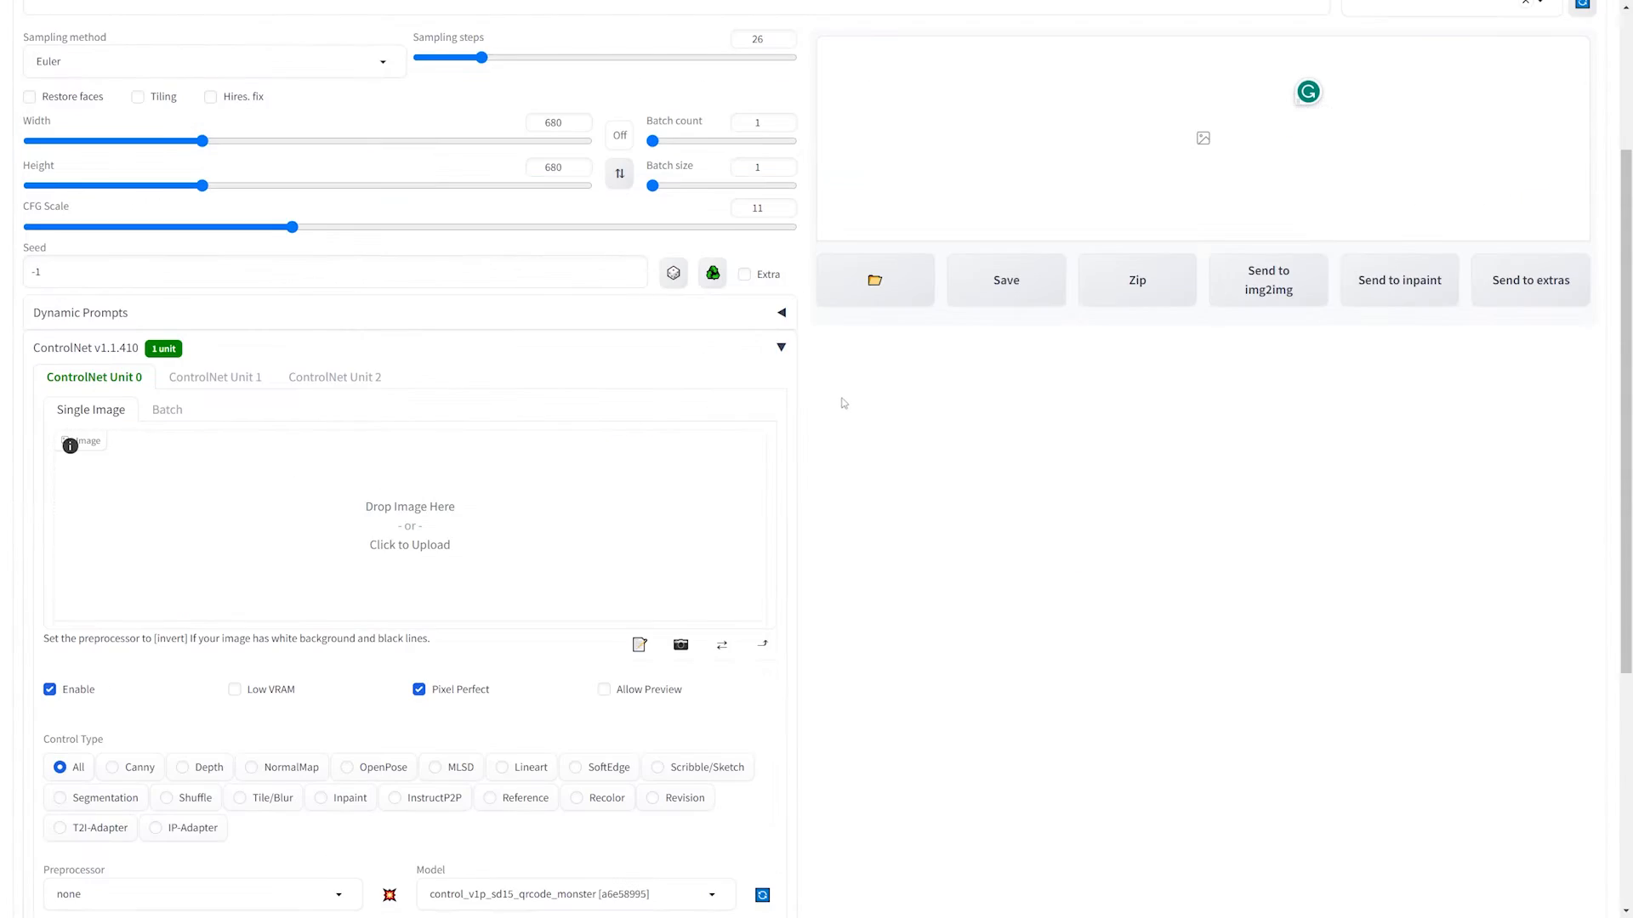
scroll(818, 439, "up", 3)
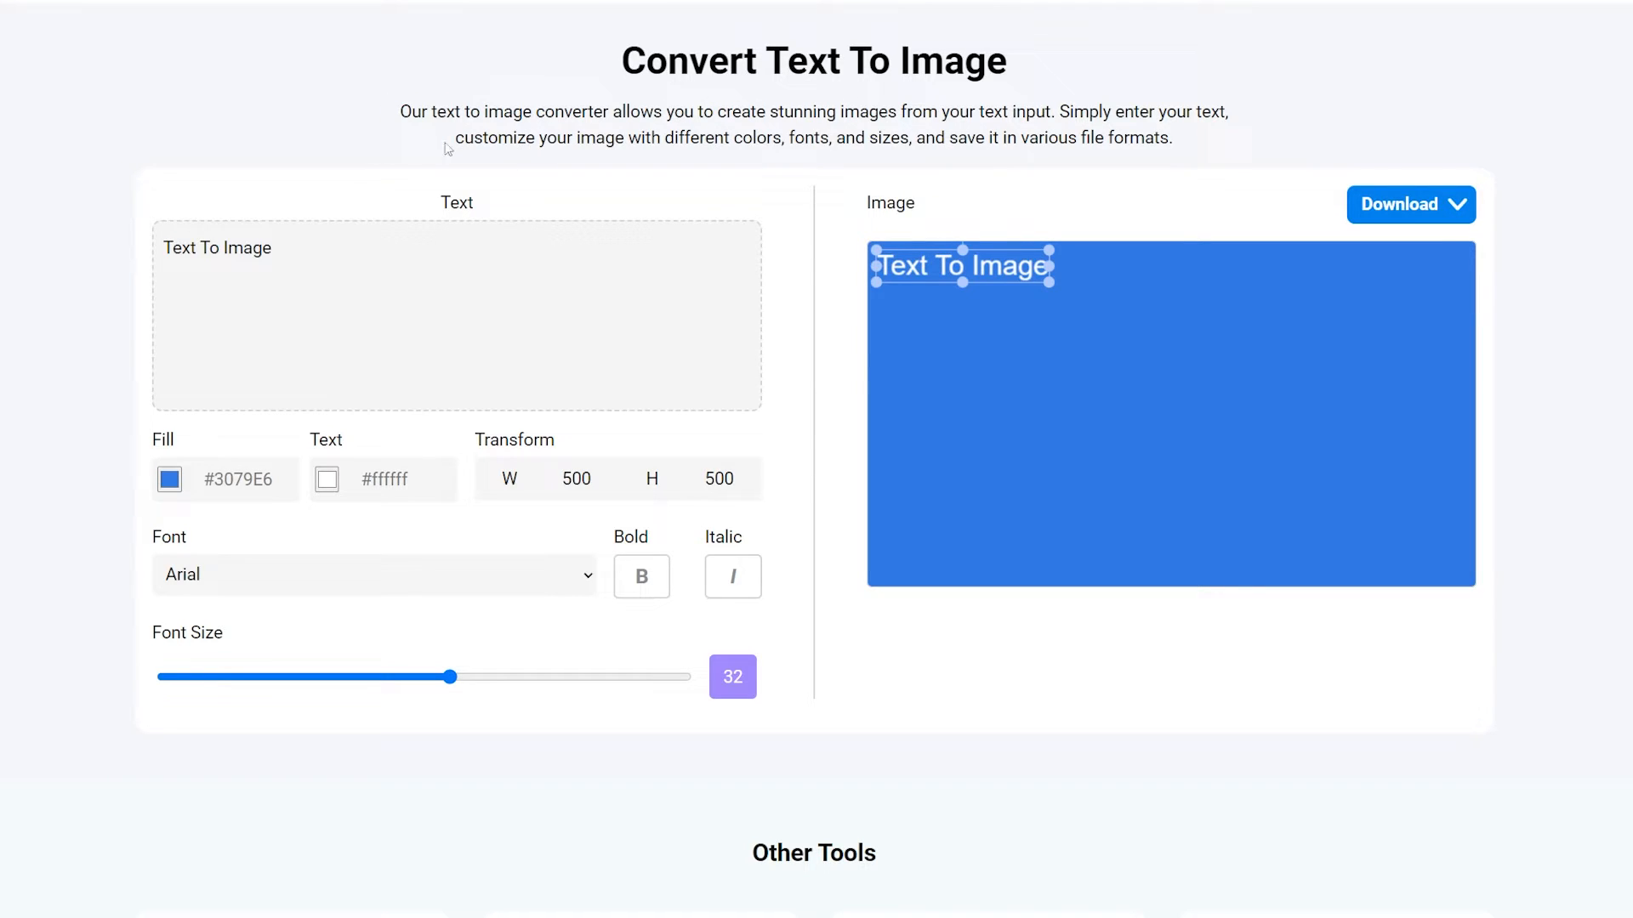
Step: On the Convert Text To Image web page, replace the sample text with "SUBSCRIBE"
key("ctrl+a")
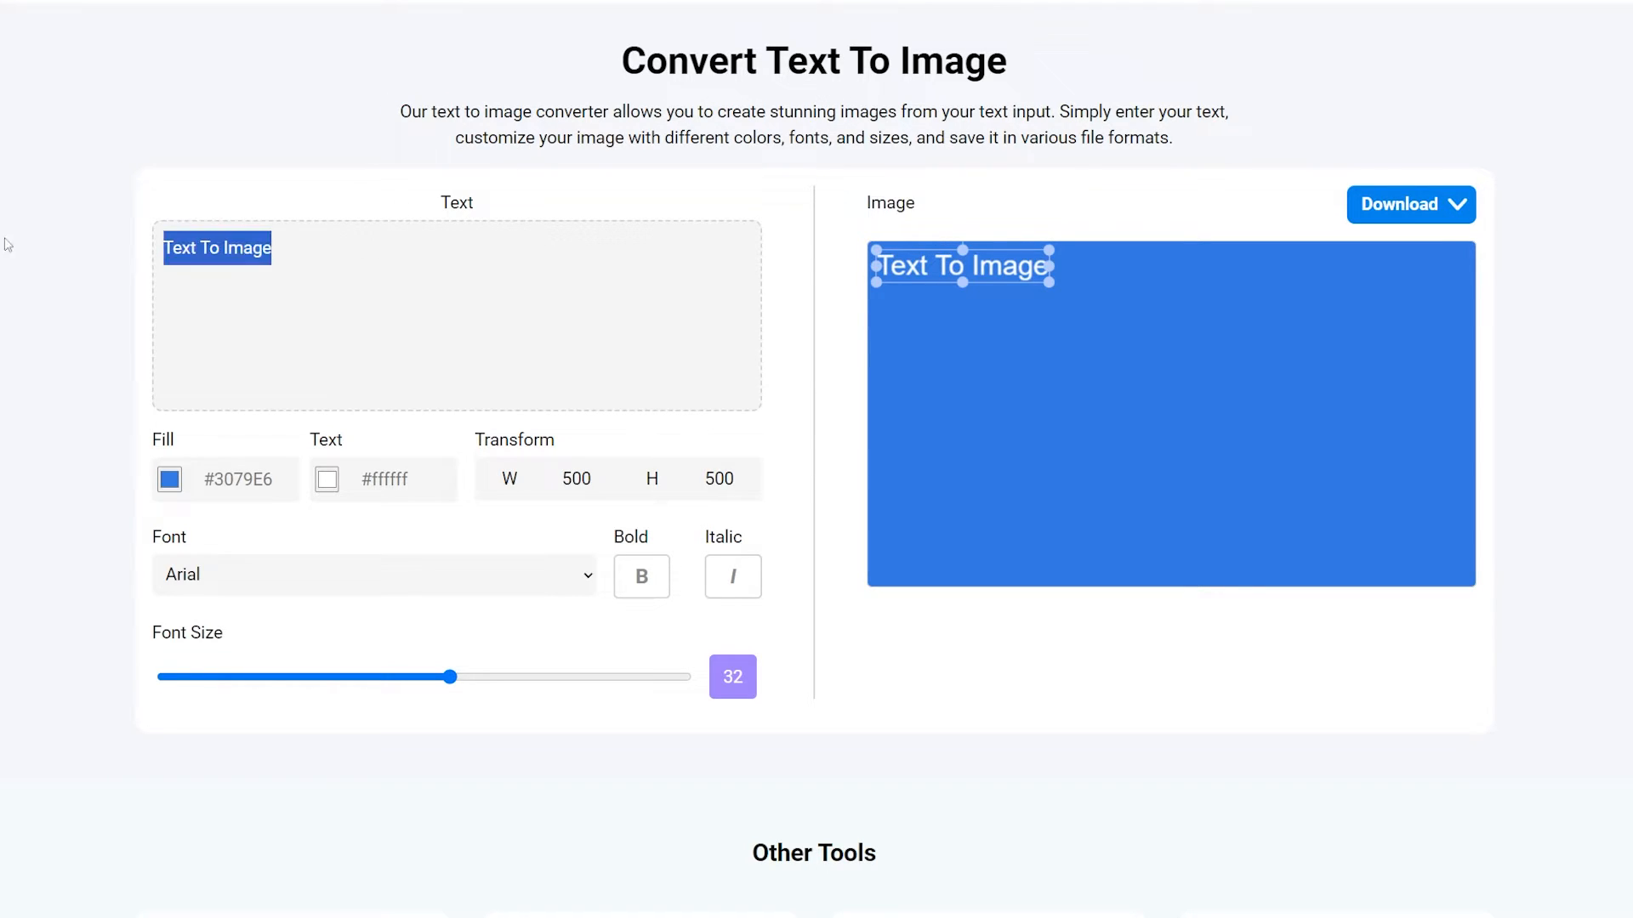
key("BackSpace")
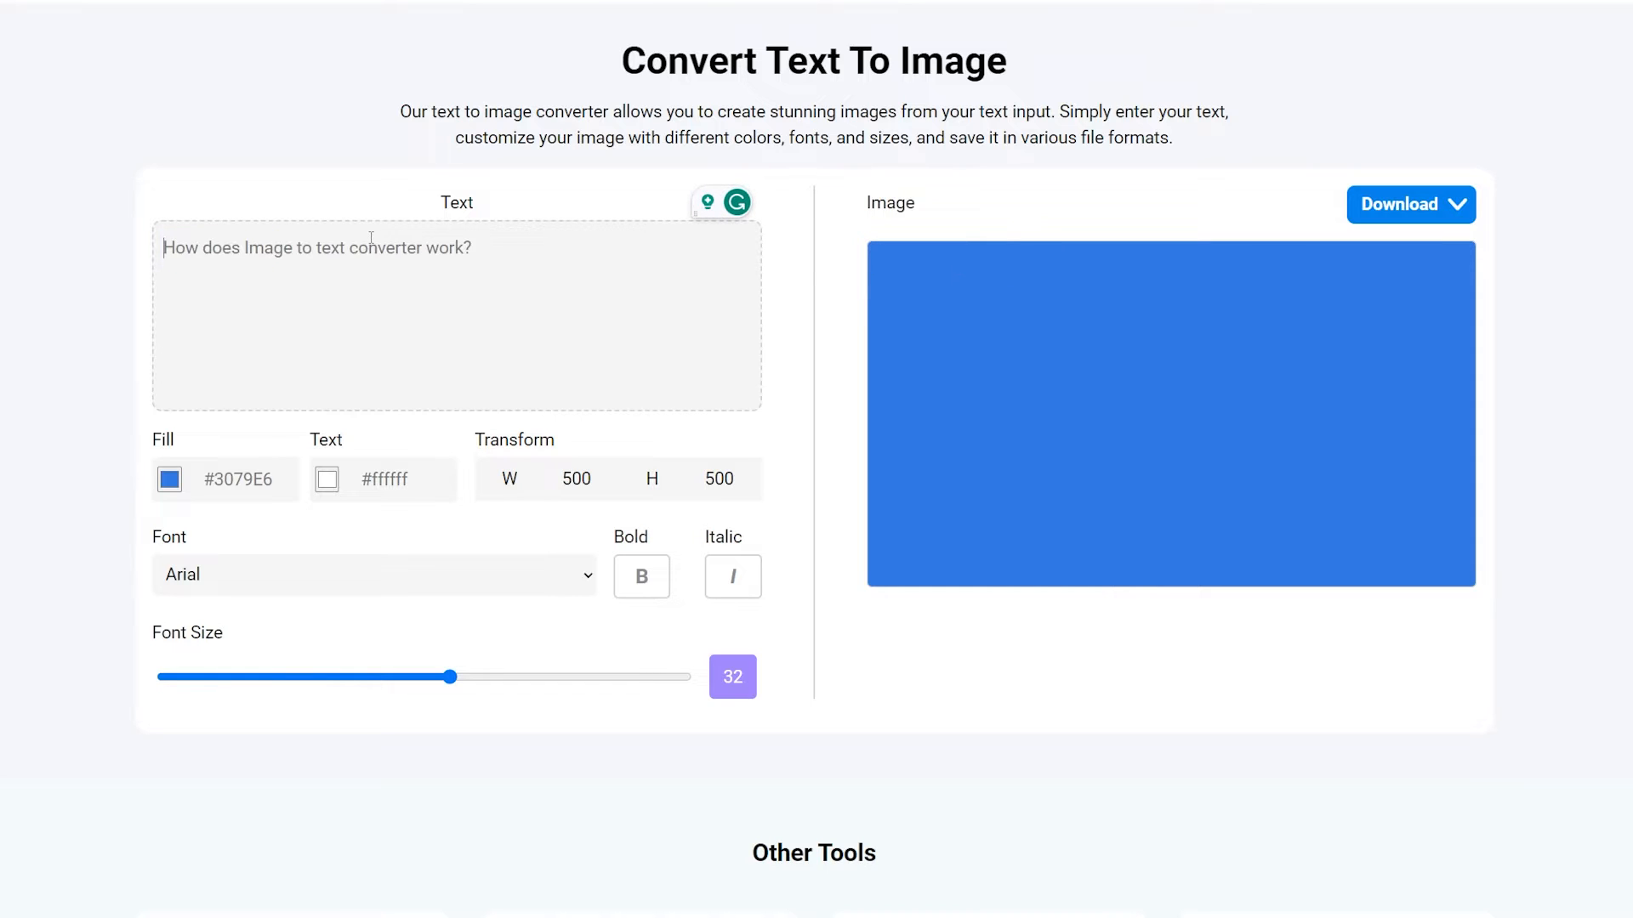
type("SUBSCRIBE")
left_click(289, 303)
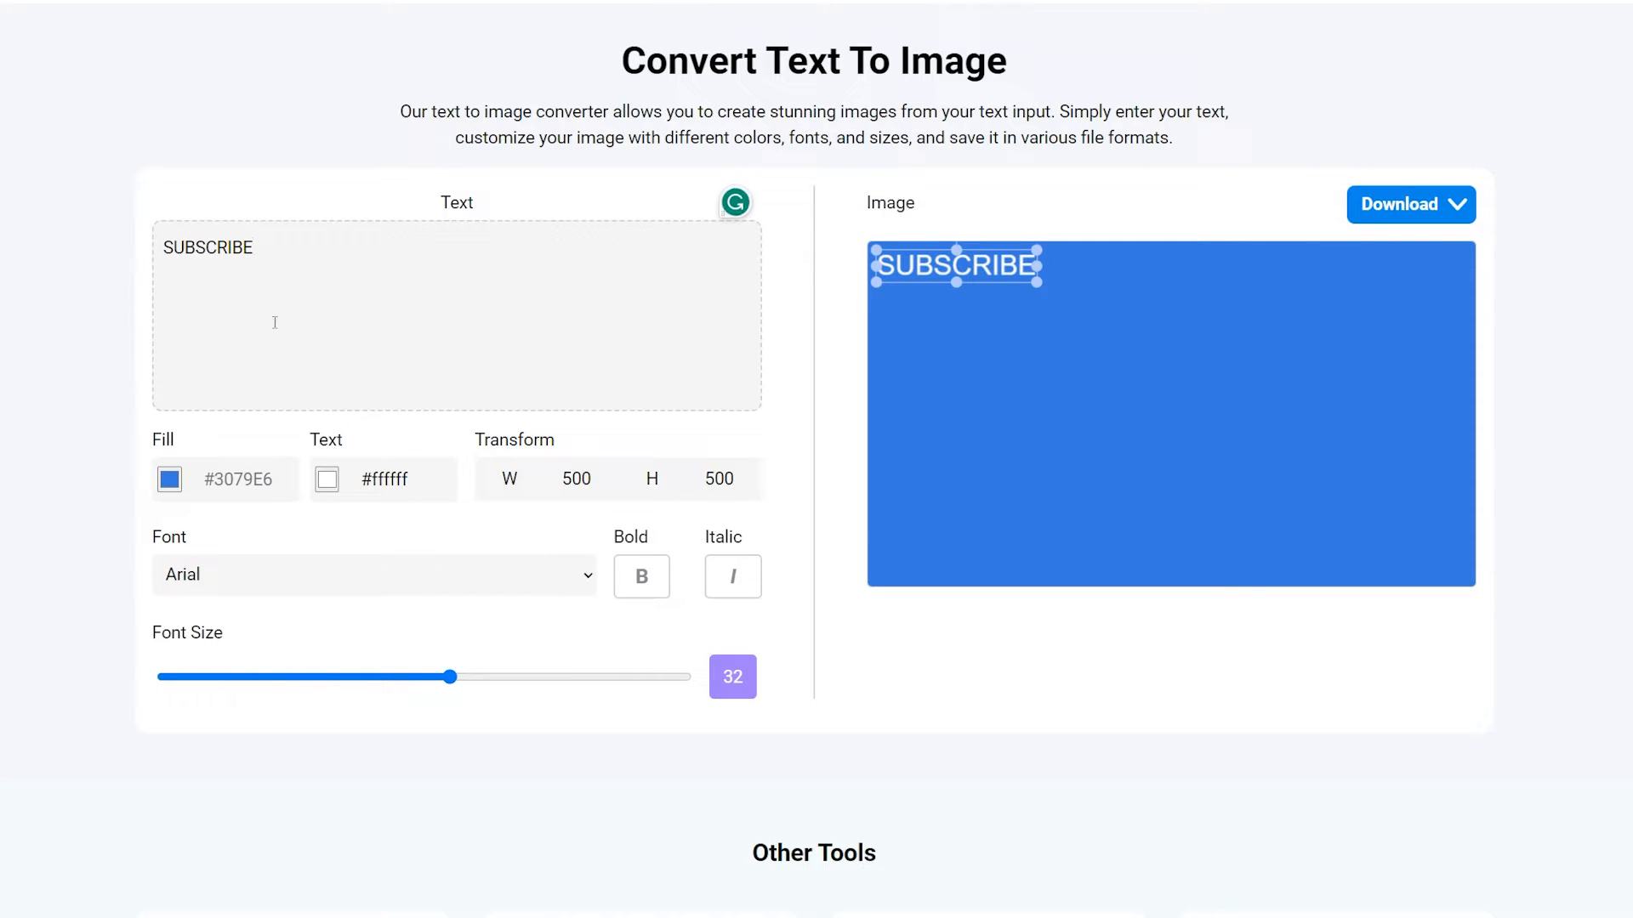
Step: Set the image's fill colour to black, #000000
left_click(169, 479)
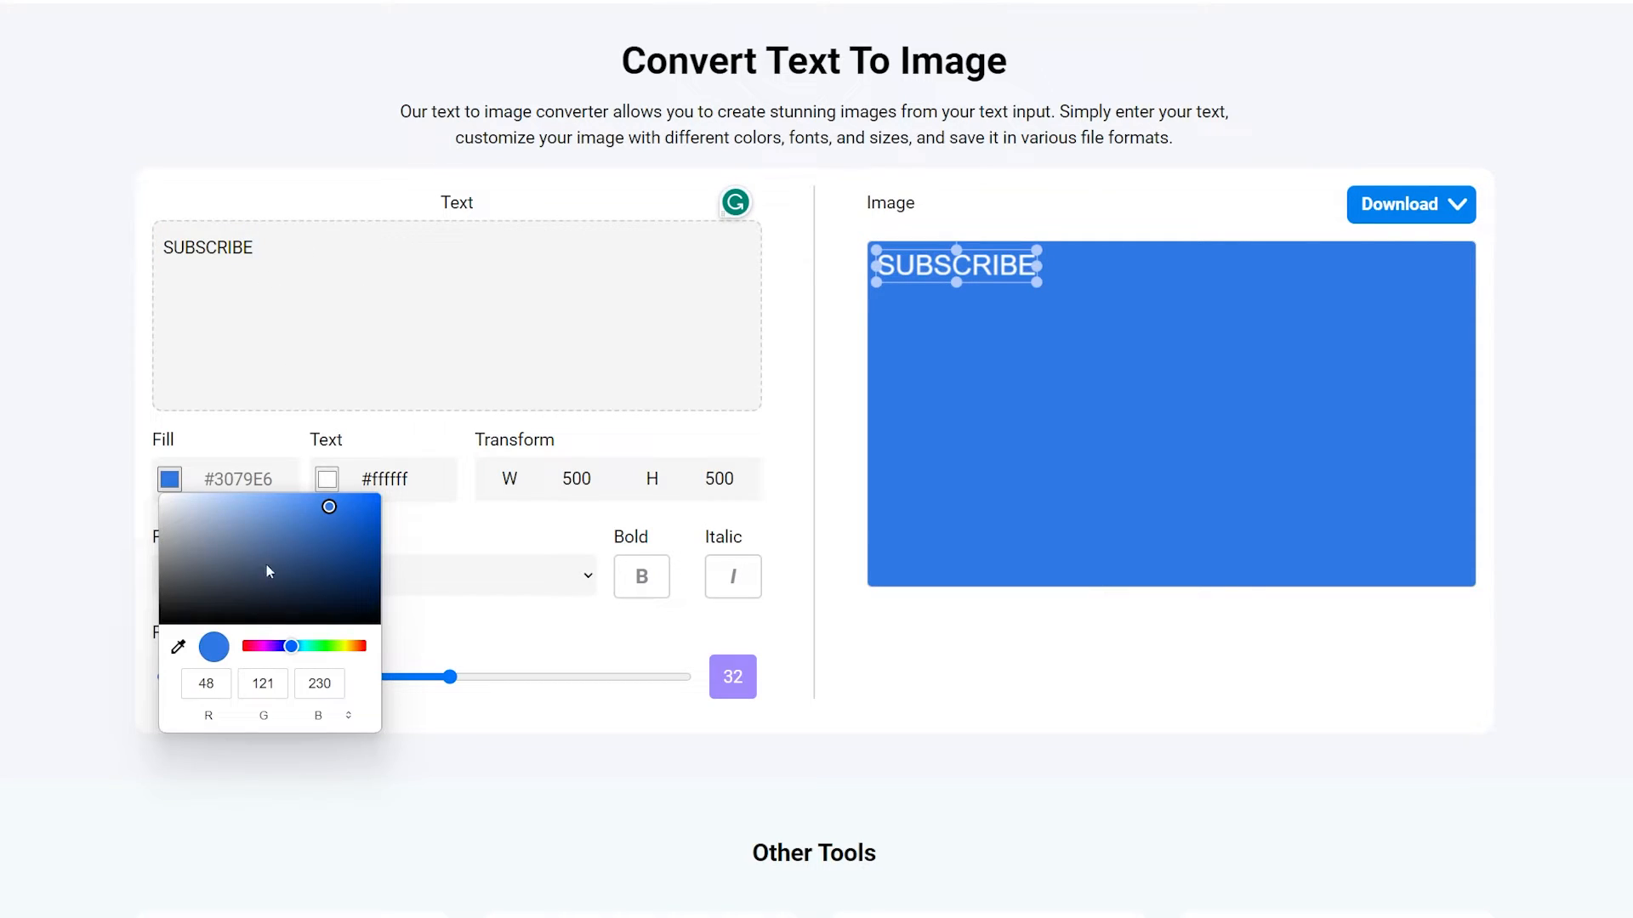
left_click_drag(267, 567, 94, 645)
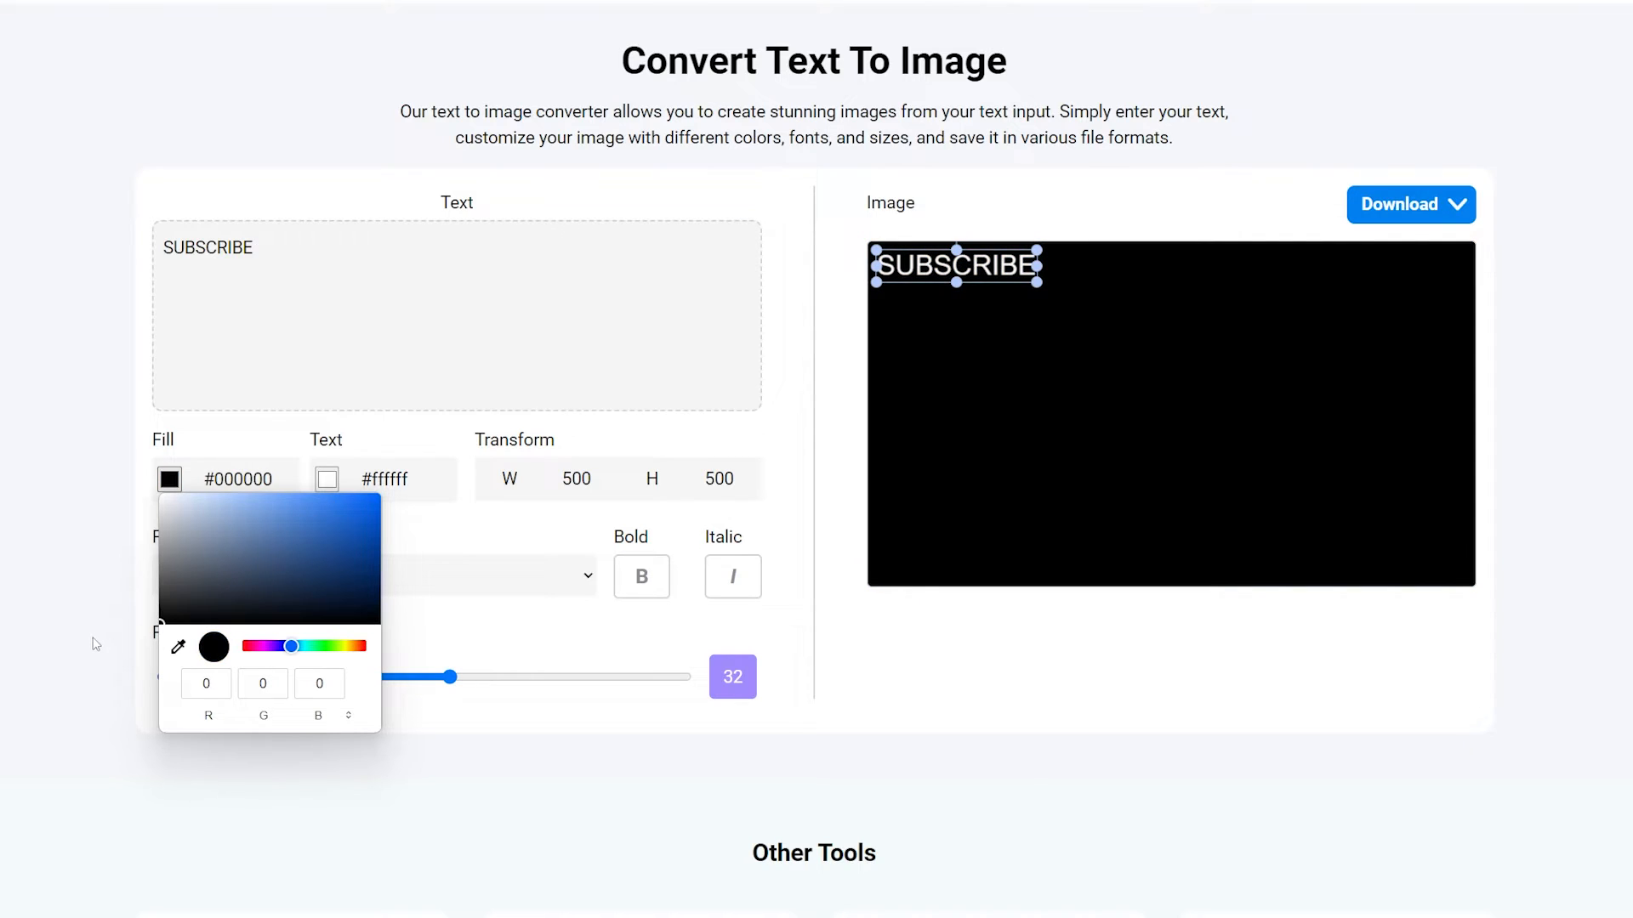
left_click(37, 564)
Step: Enlarge the SUBSCRIBE text, make it bold and position it around the middle of the black image
left_click_drag(1039, 283, 1245, 396)
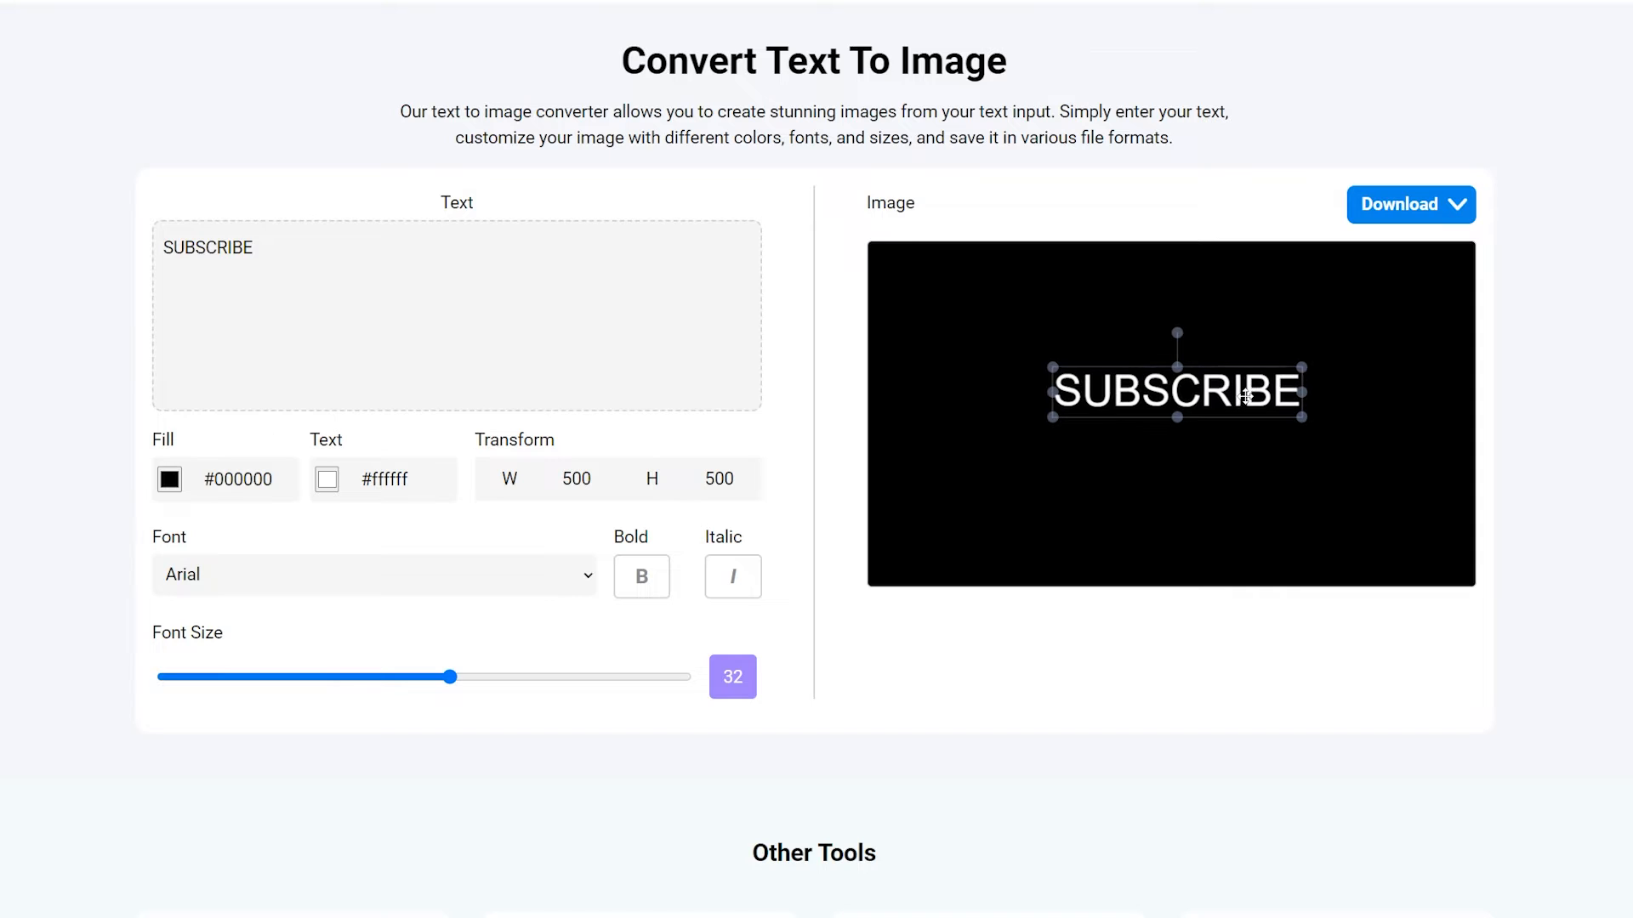
left_click(644, 581)
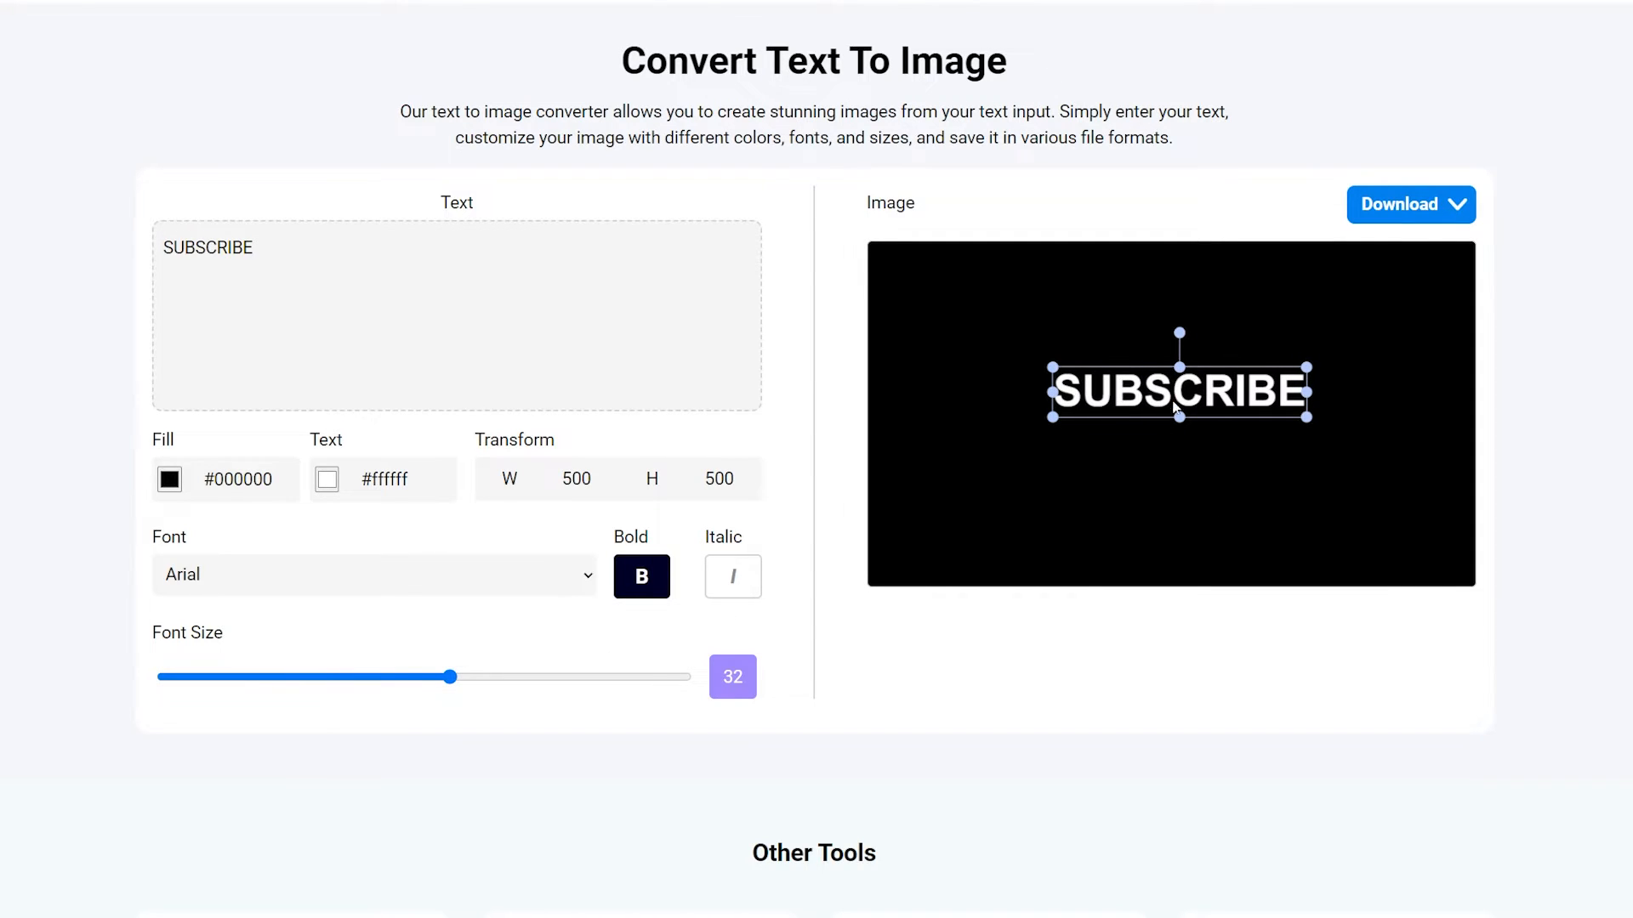
mouse_move(1219, 400)
left_mouse_down()
mouse_move(1198, 415)
mouse_move(1230, 409)
left_mouse_up()
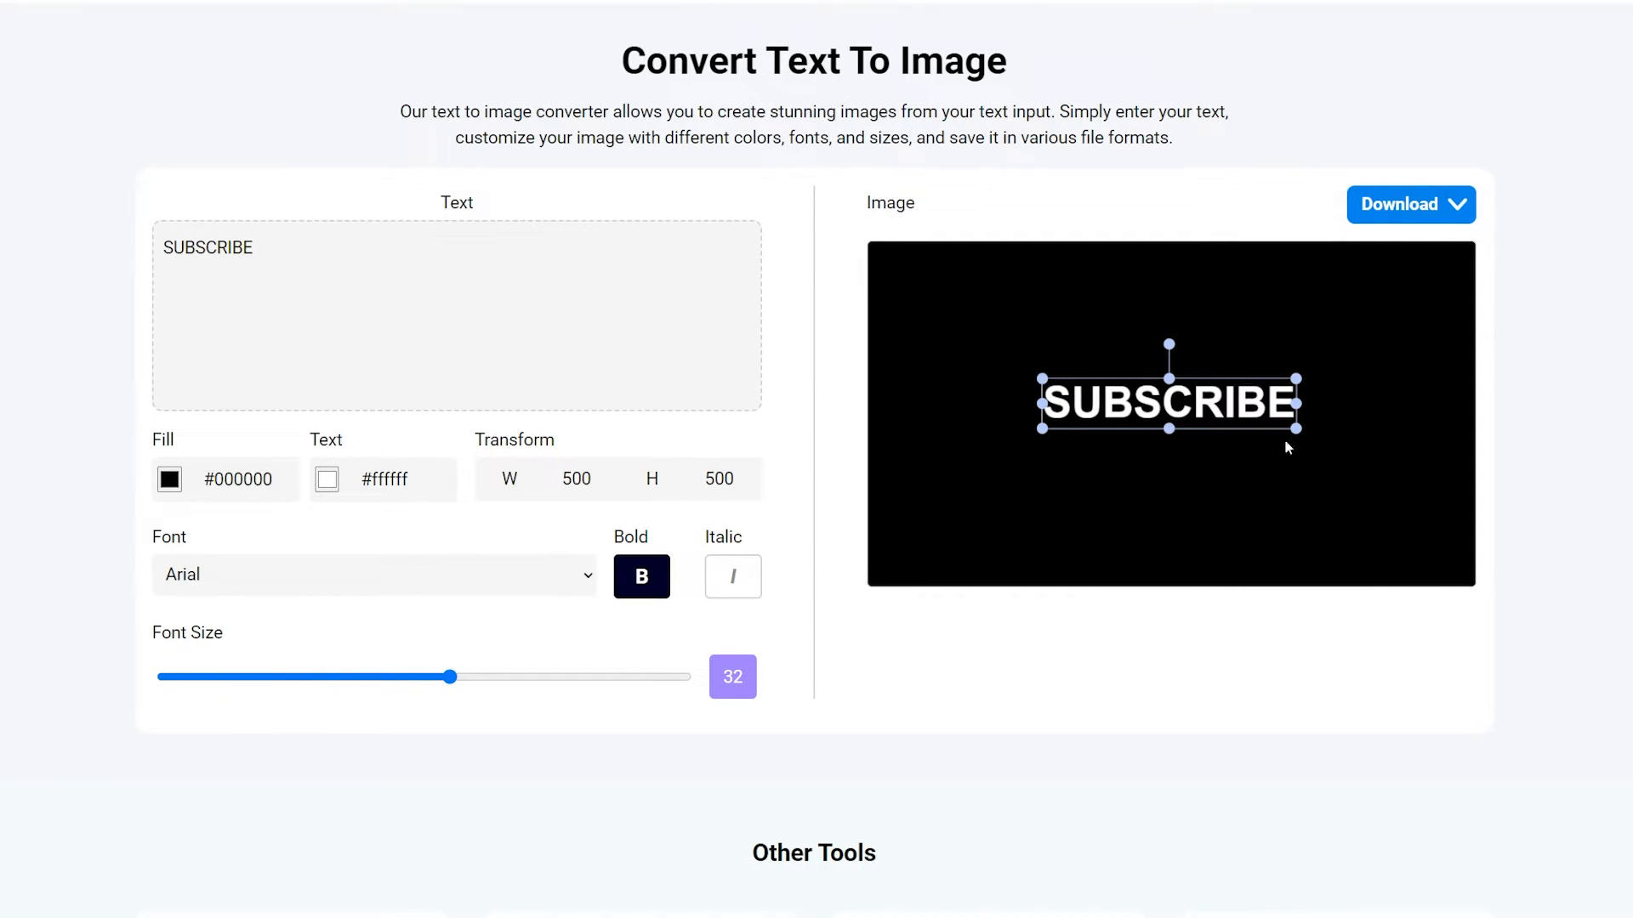
Step: Download the SUBSCRIBE image and load it as the single image of ControlNet Unit 0 in Stable Diffusion WebUI
left_click(1452, 206)
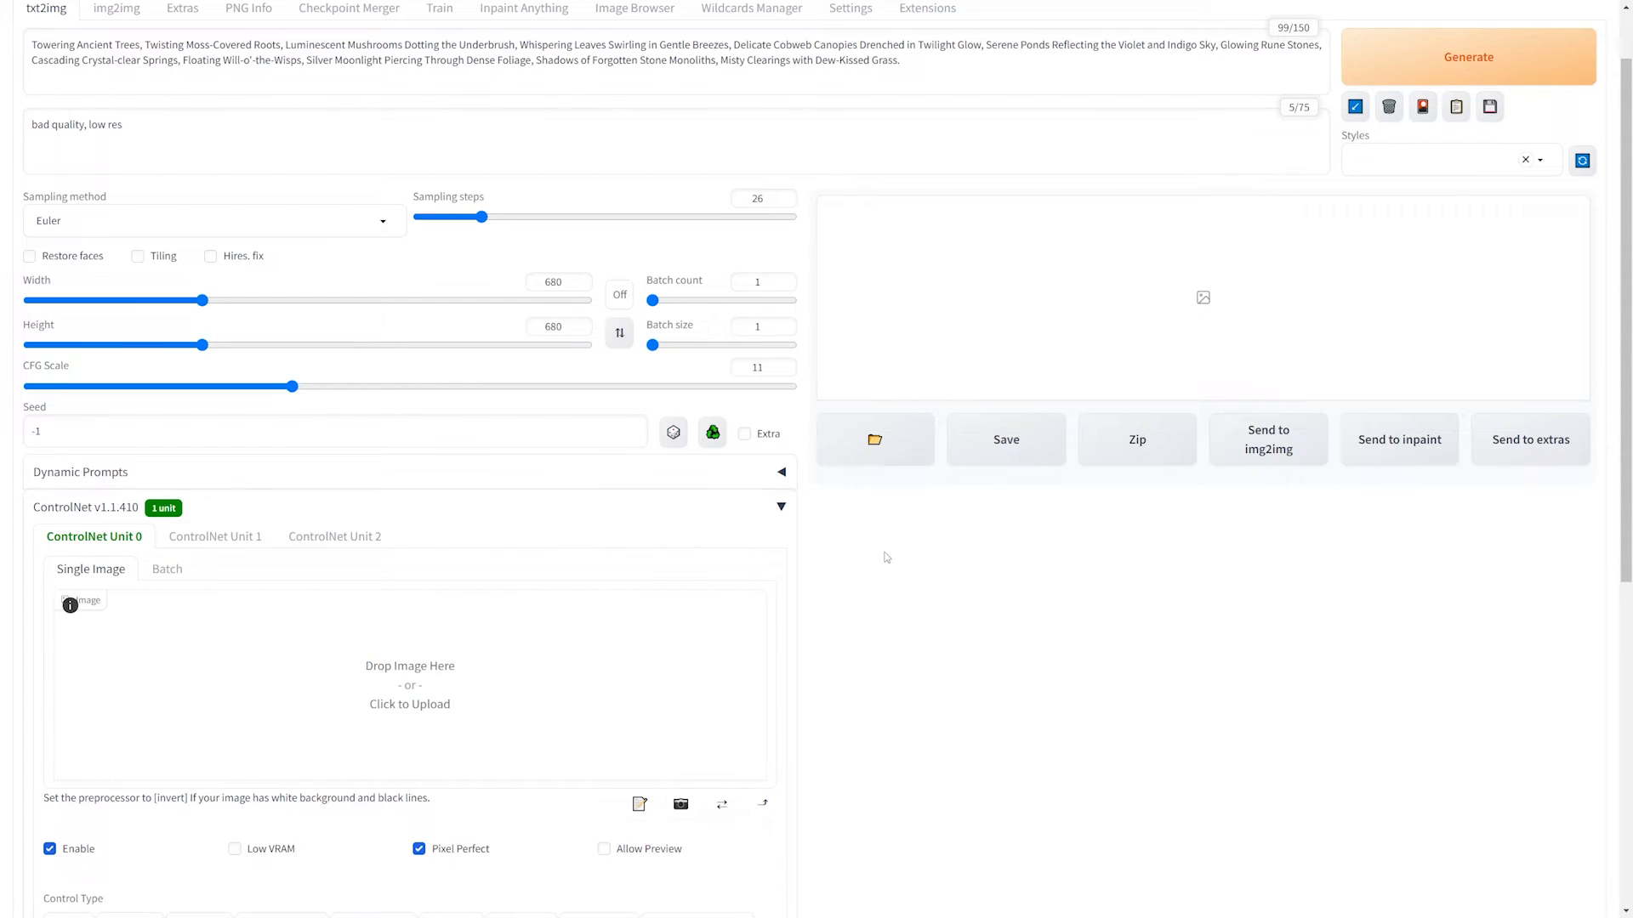
left_click_drag(884, 557, 481, 725)
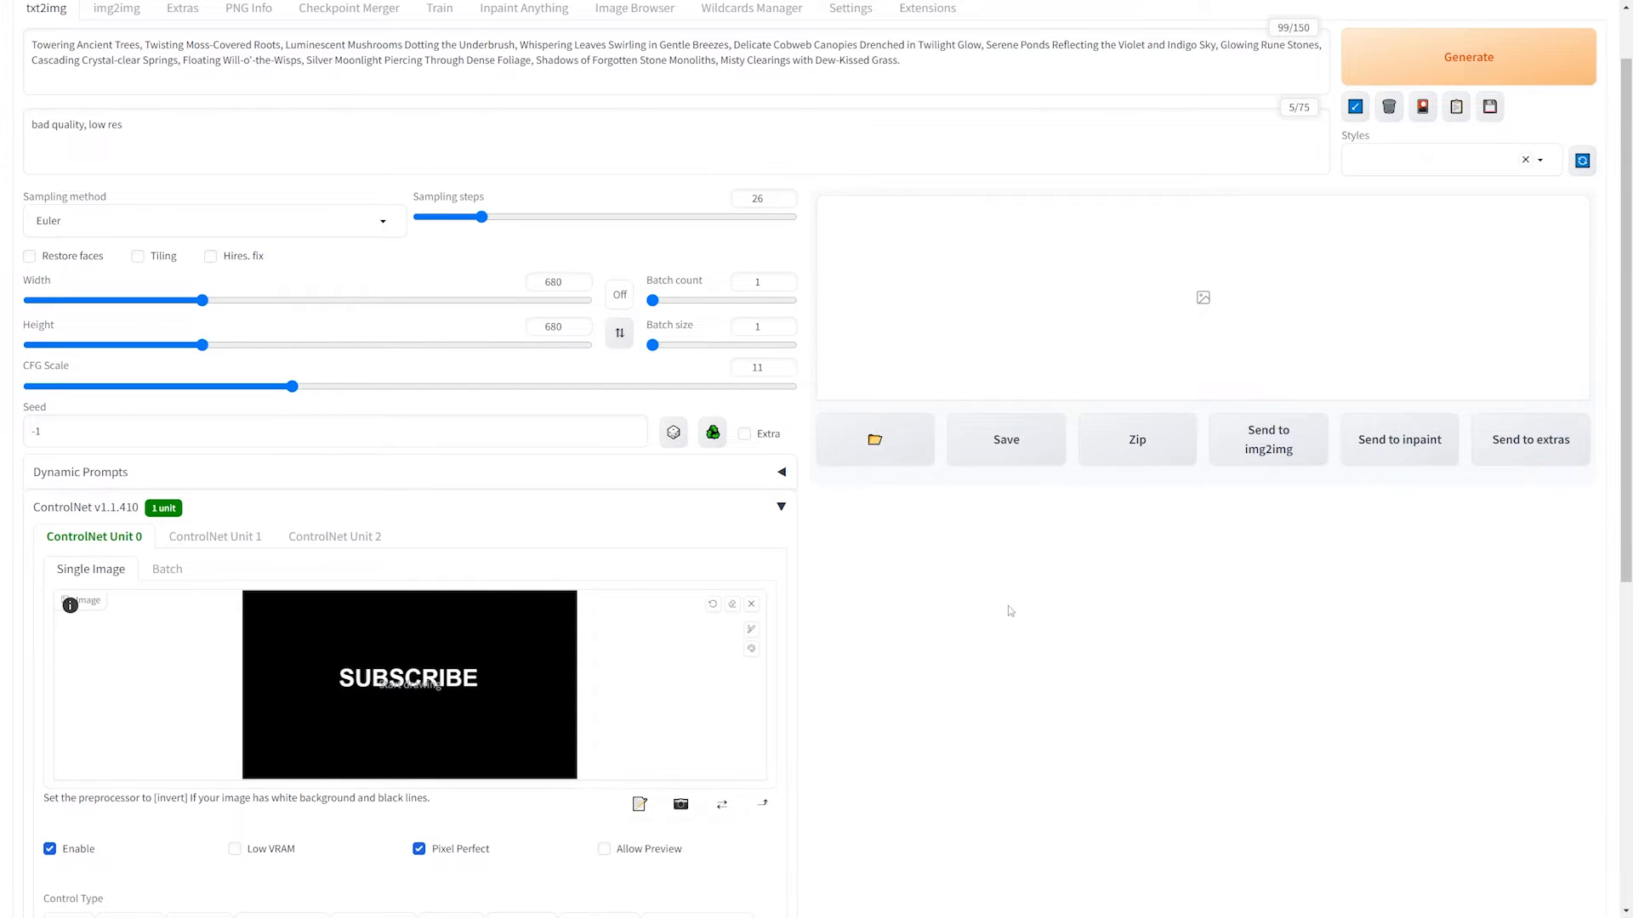
Step: Check the forest scene prompt and generate the image with the SUBSCRIBE ControlNet input
scroll(970, 647, "up", 1)
left_click_drag(902, 141, 32, 120)
left_click(110, 125)
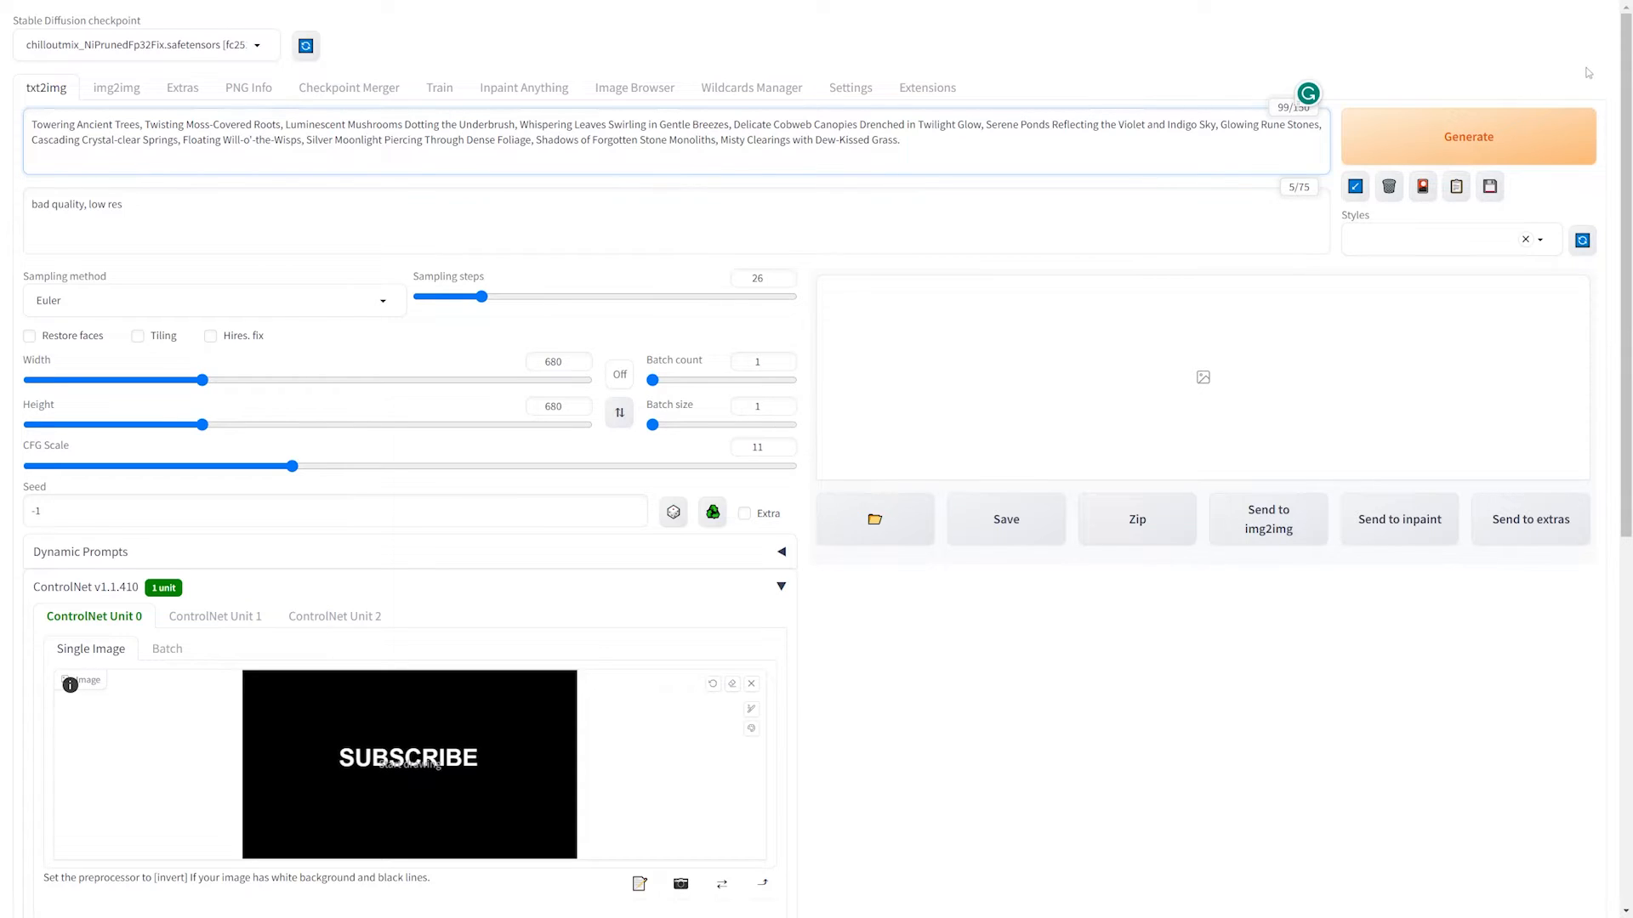
left_click(1477, 136)
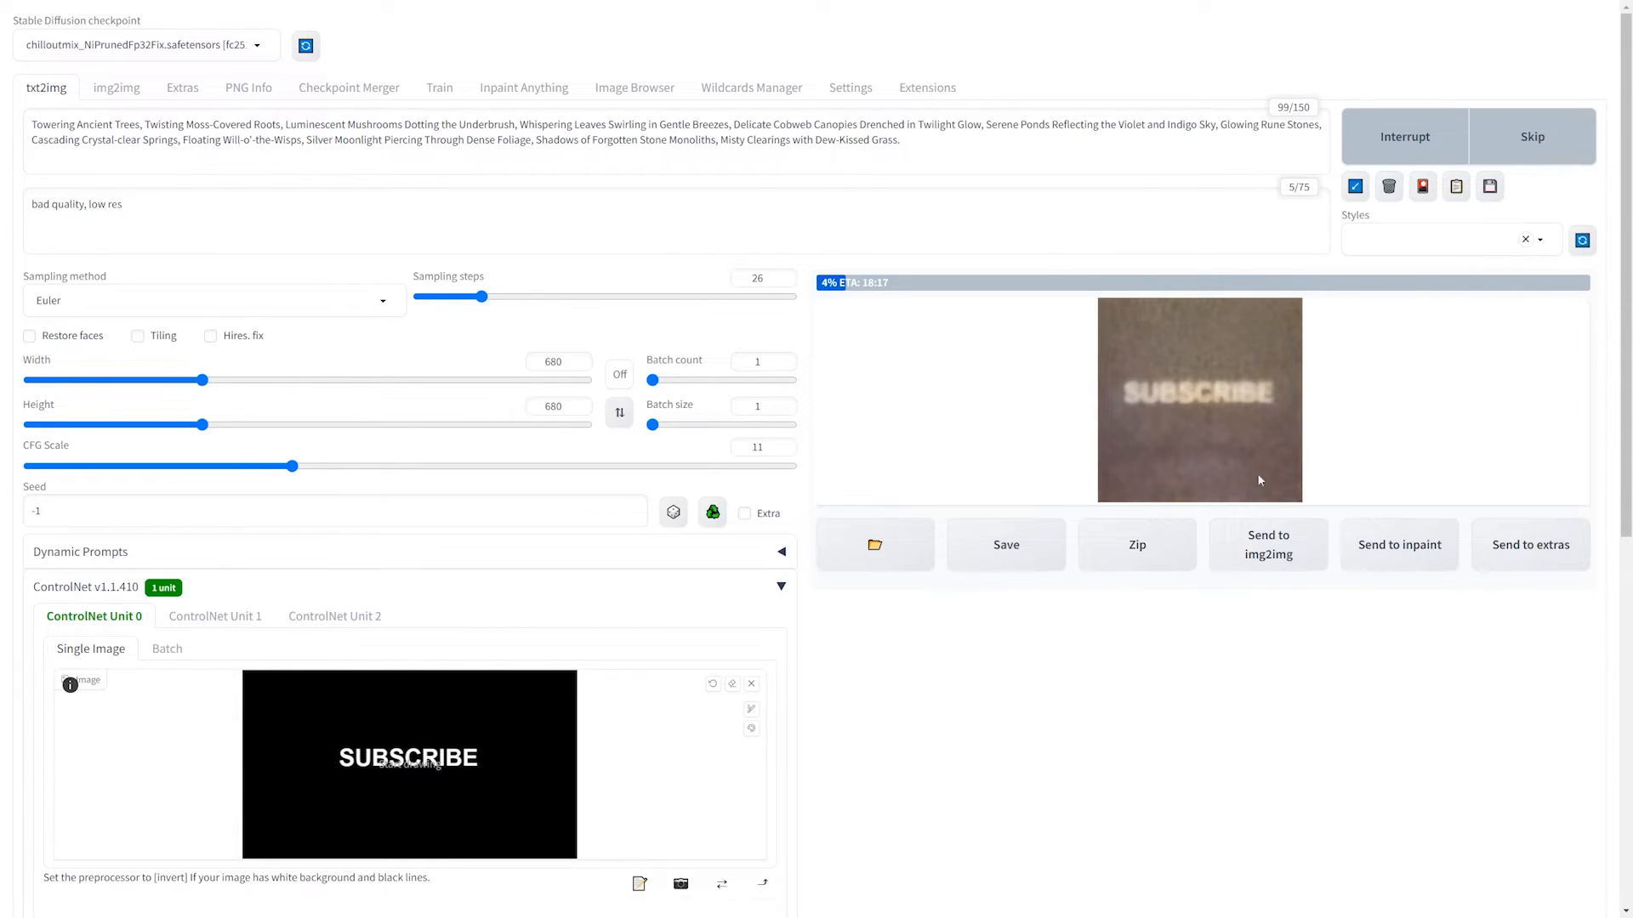
Step: Inspect the generated forest image at full size, and set the Control Weight of ControlNet Unit 0 to 1.5
left_click(1177, 448)
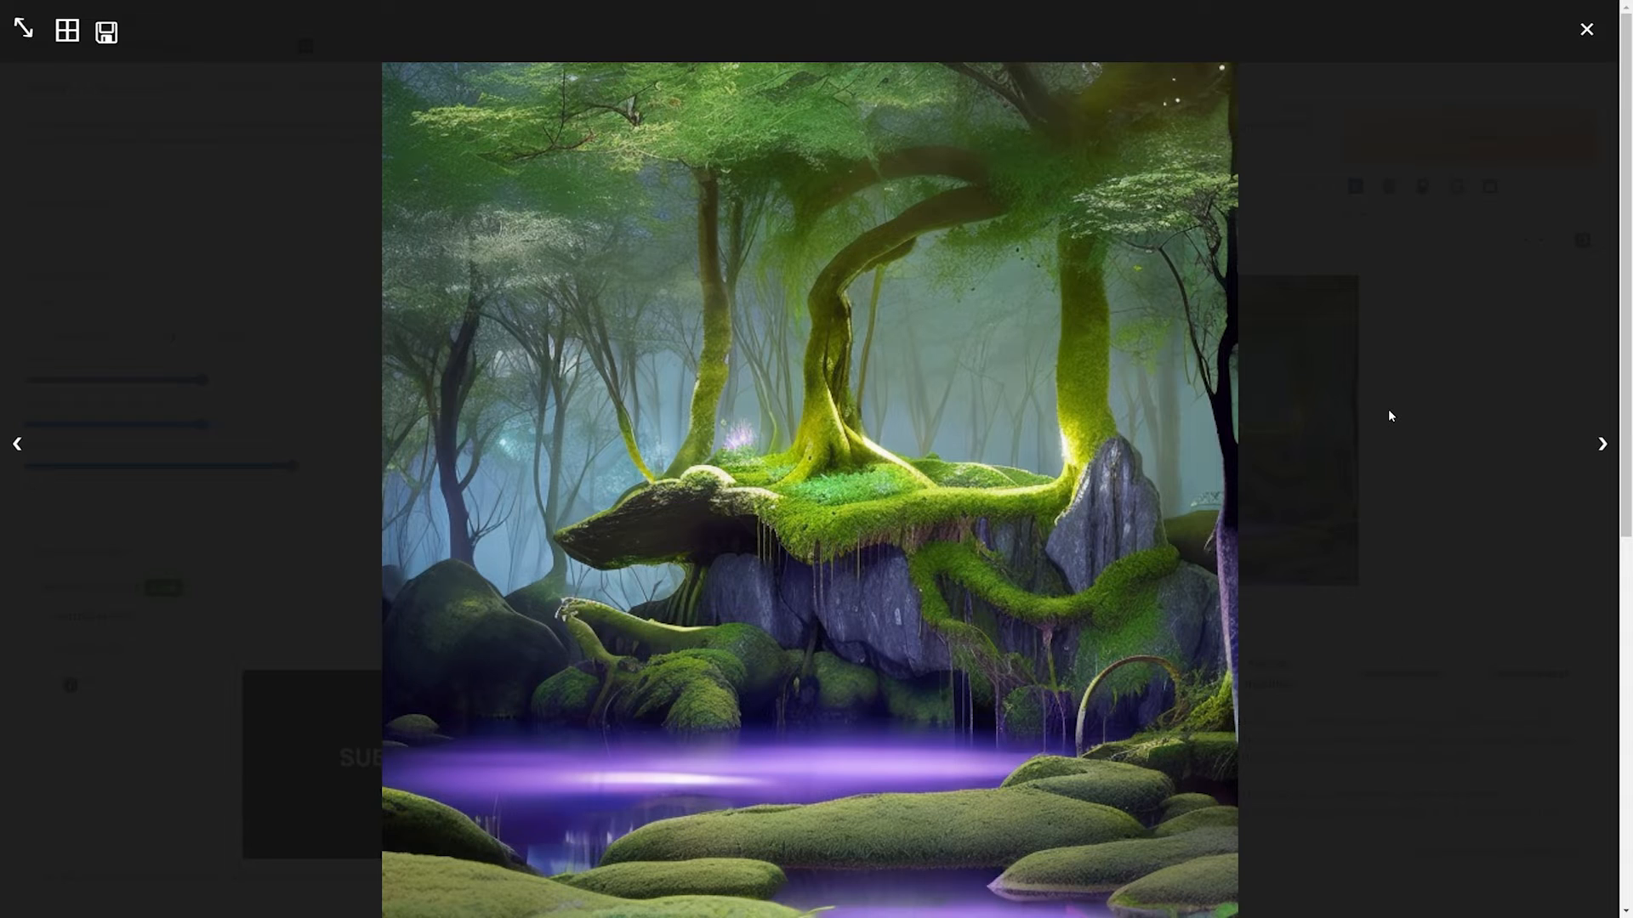
left_click(1389, 415)
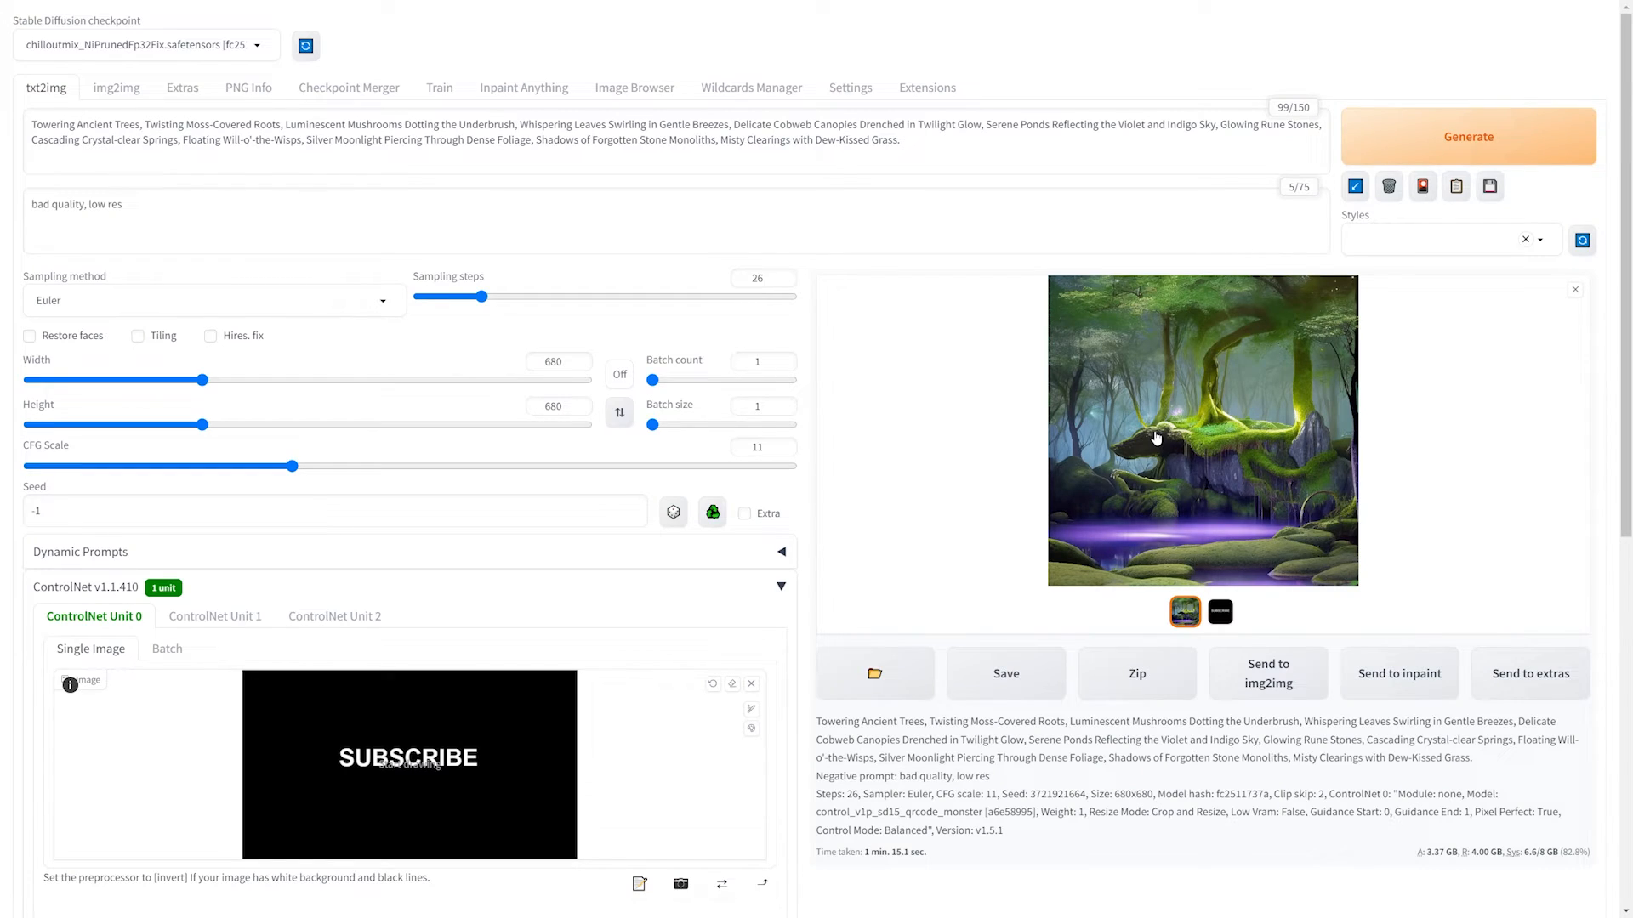
scroll(229, 657, "down", 8)
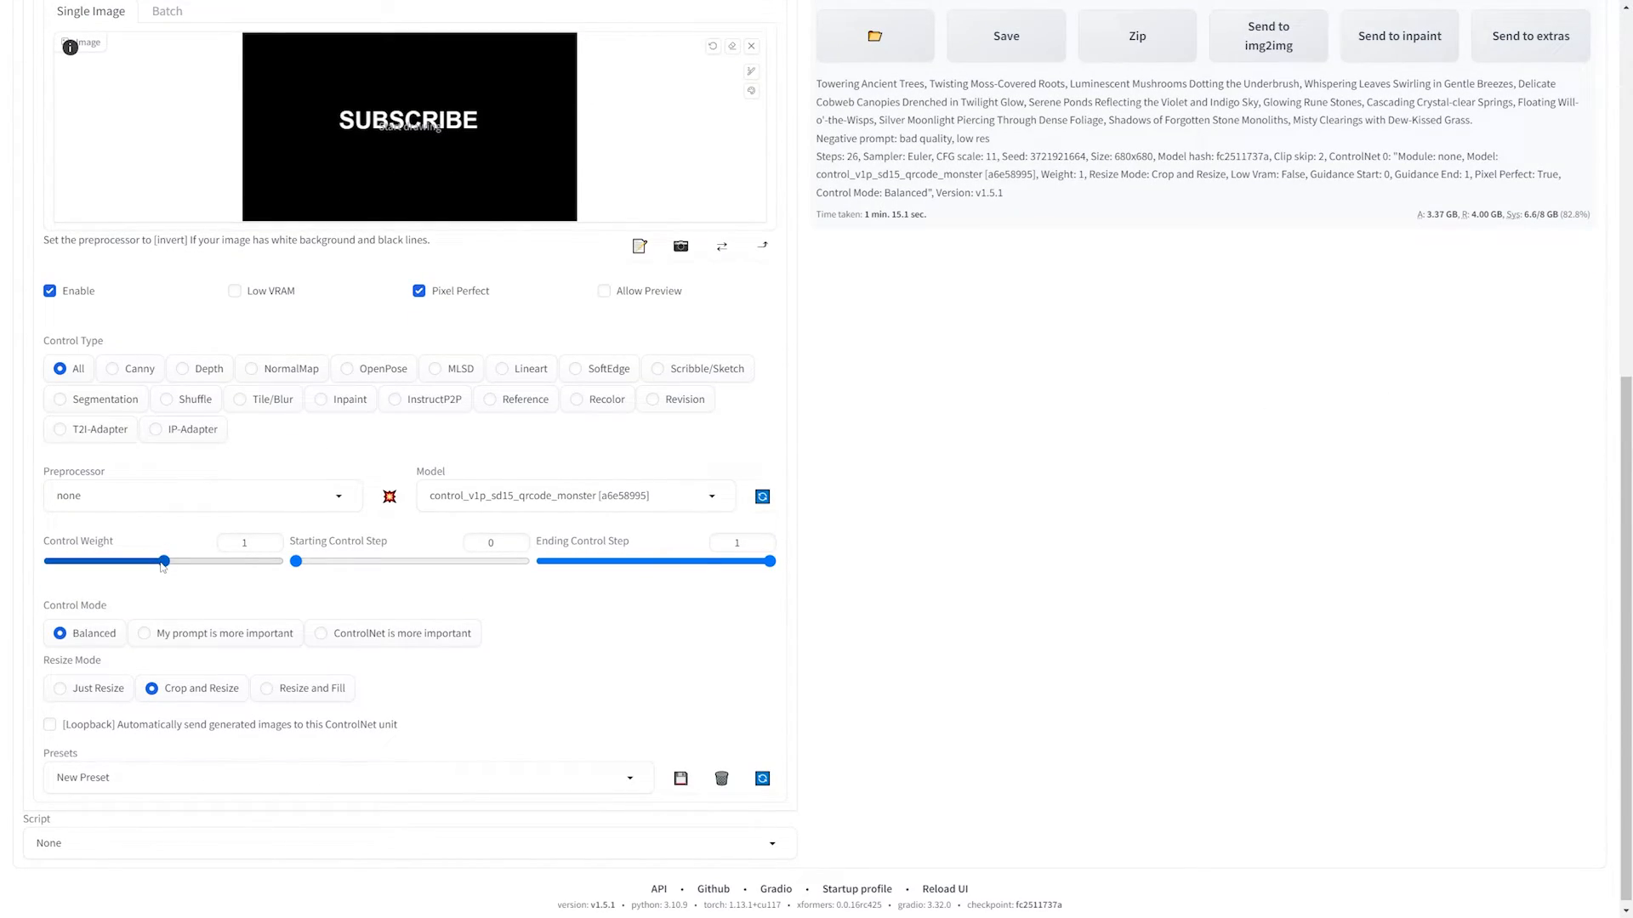
scroll(1321, 500, "up", 8)
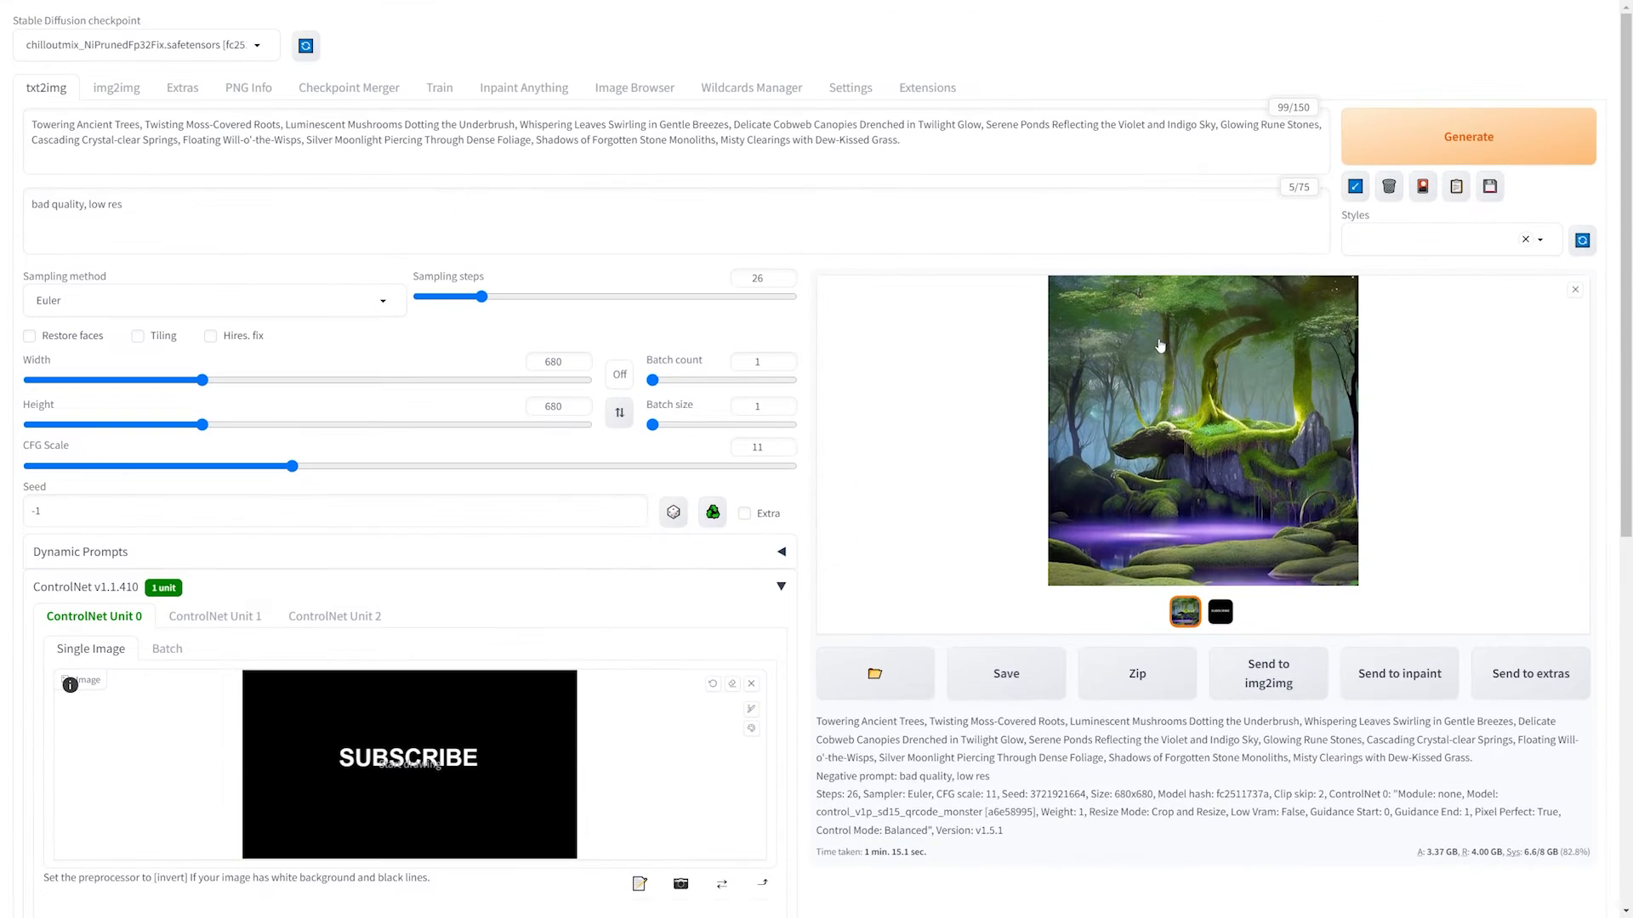
scroll(1324, 390, "down", 8)
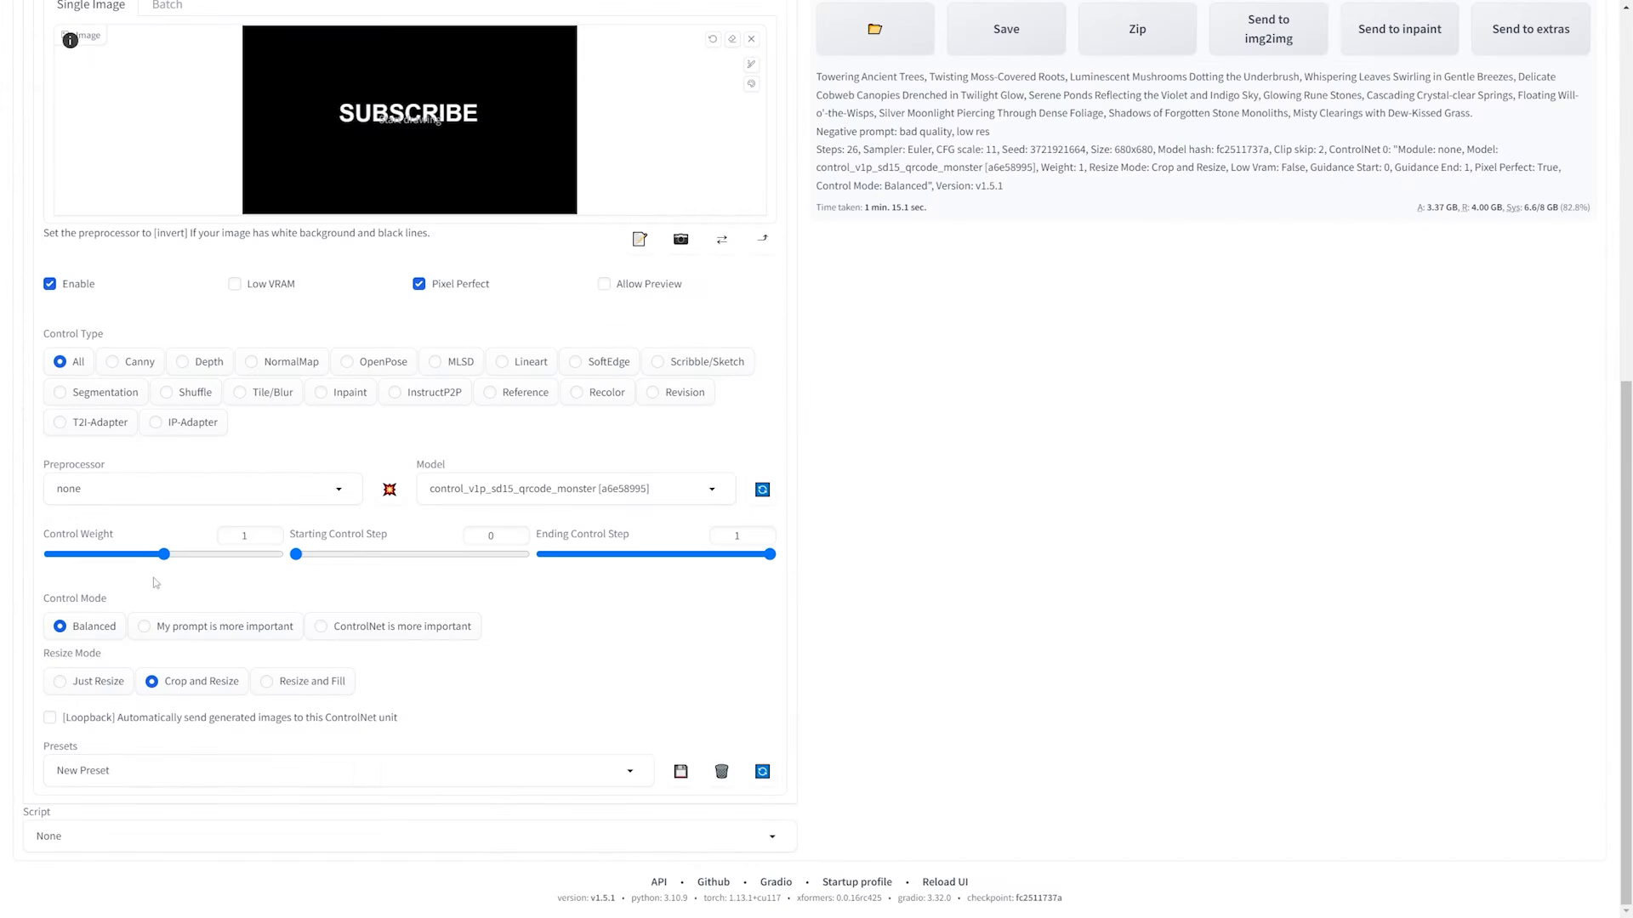
left_click_drag(191, 560, 223, 558)
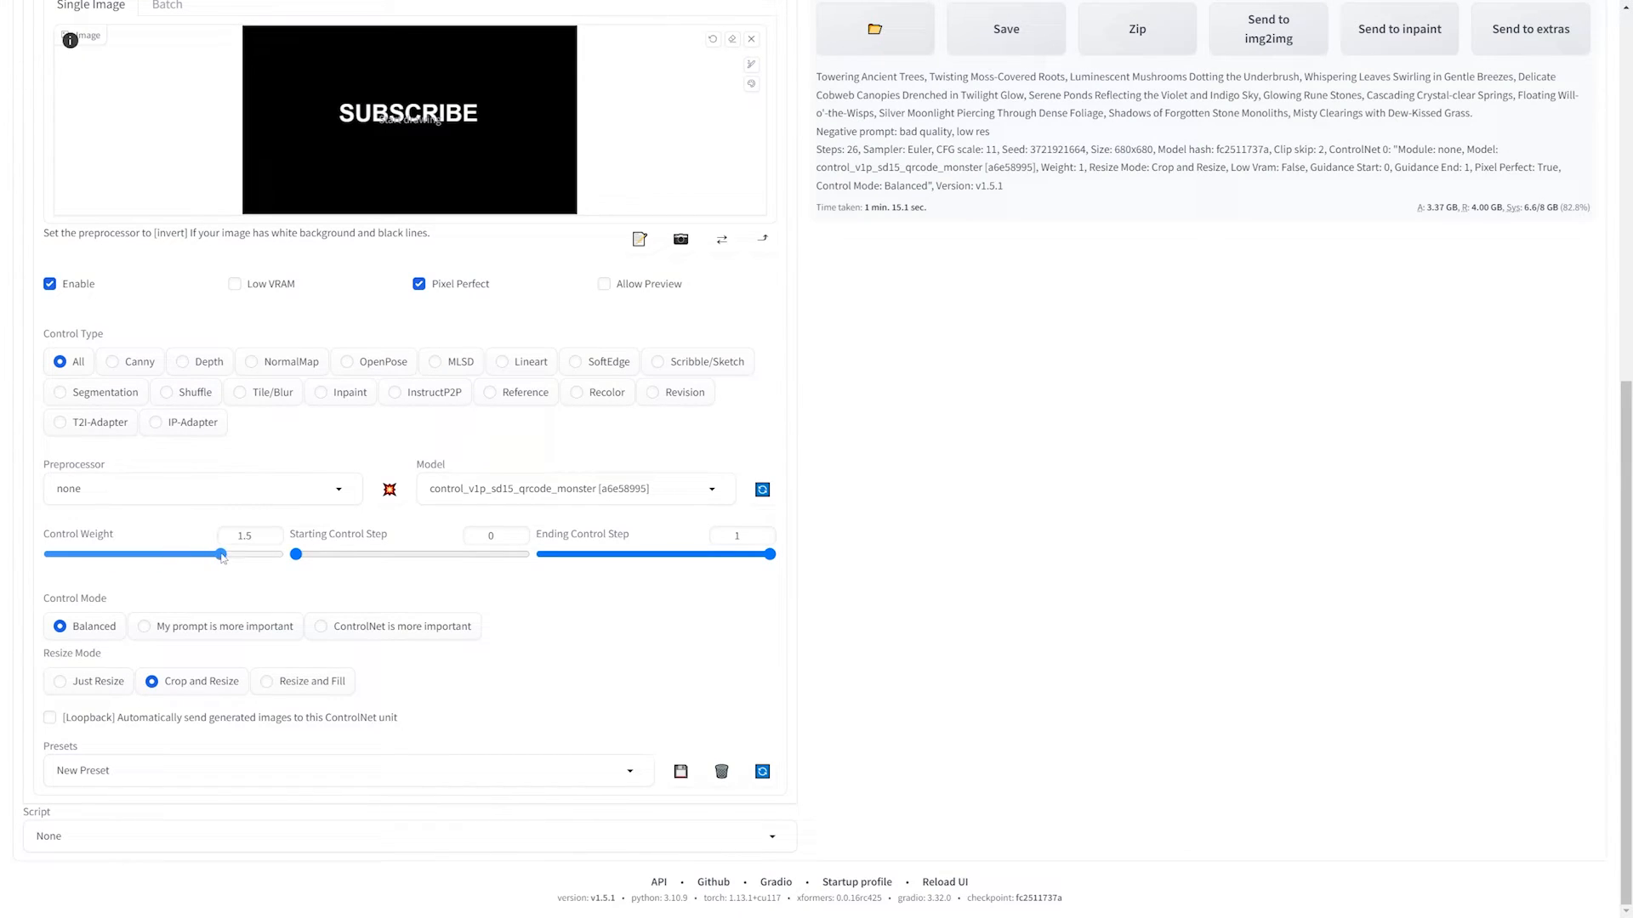
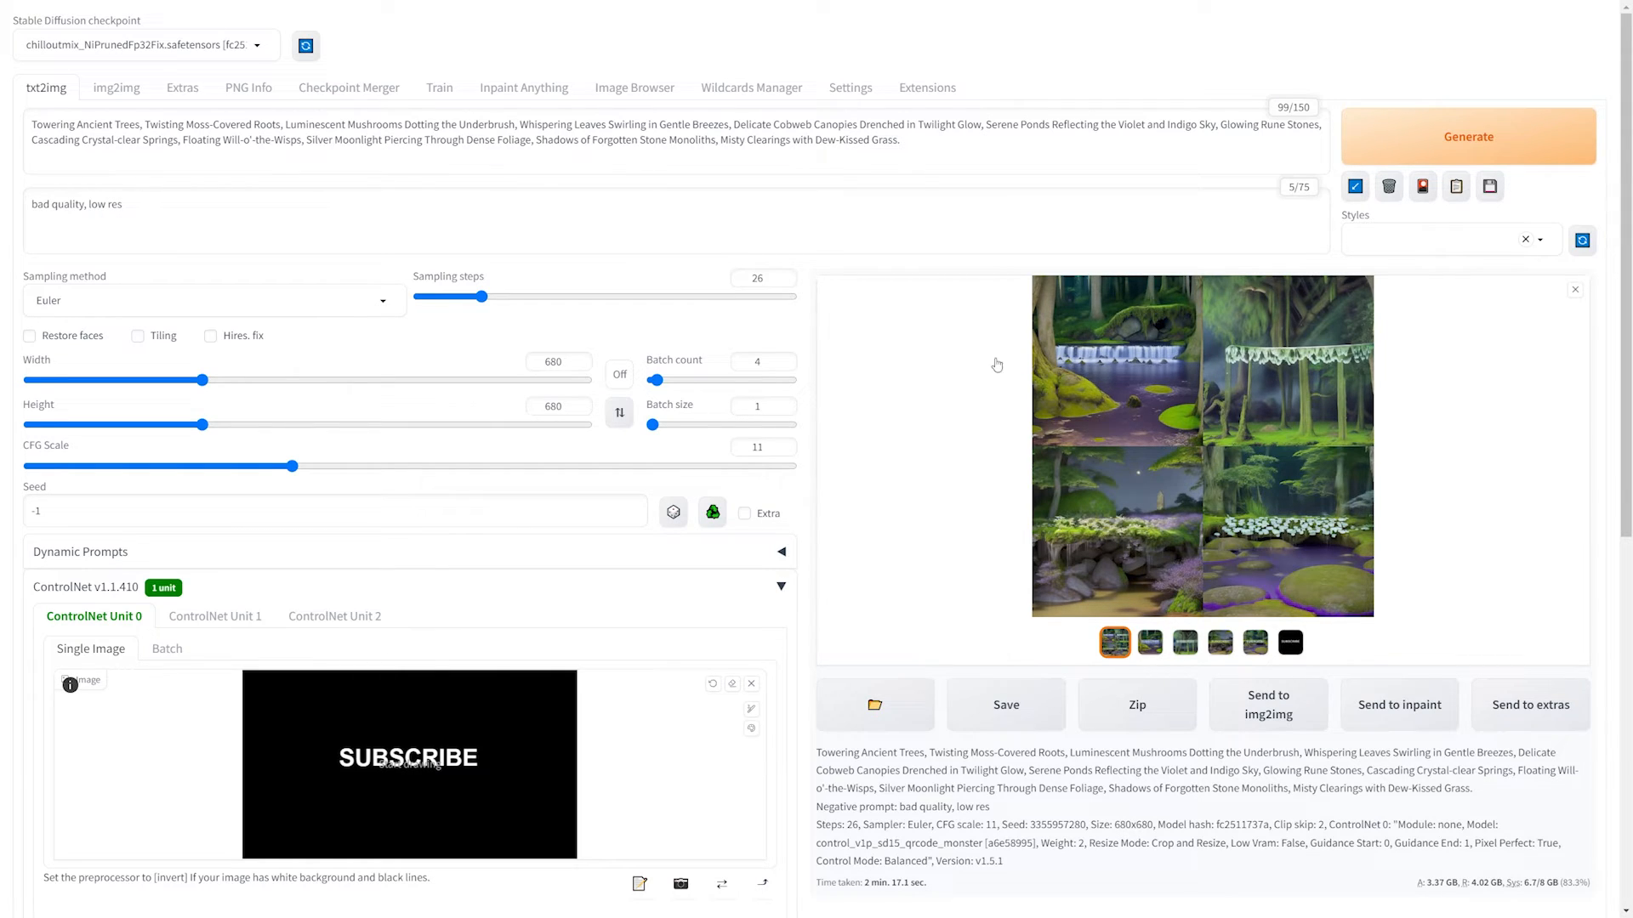
Step: Load the black-and-white spiral picture into ControlNet Unit 0 and set its Control Weight to 0.3
scroll(1078, 497, "down", 3)
left_click_drag(1296, 613, 682, 548)
scroll(595, 425, "down", 3)
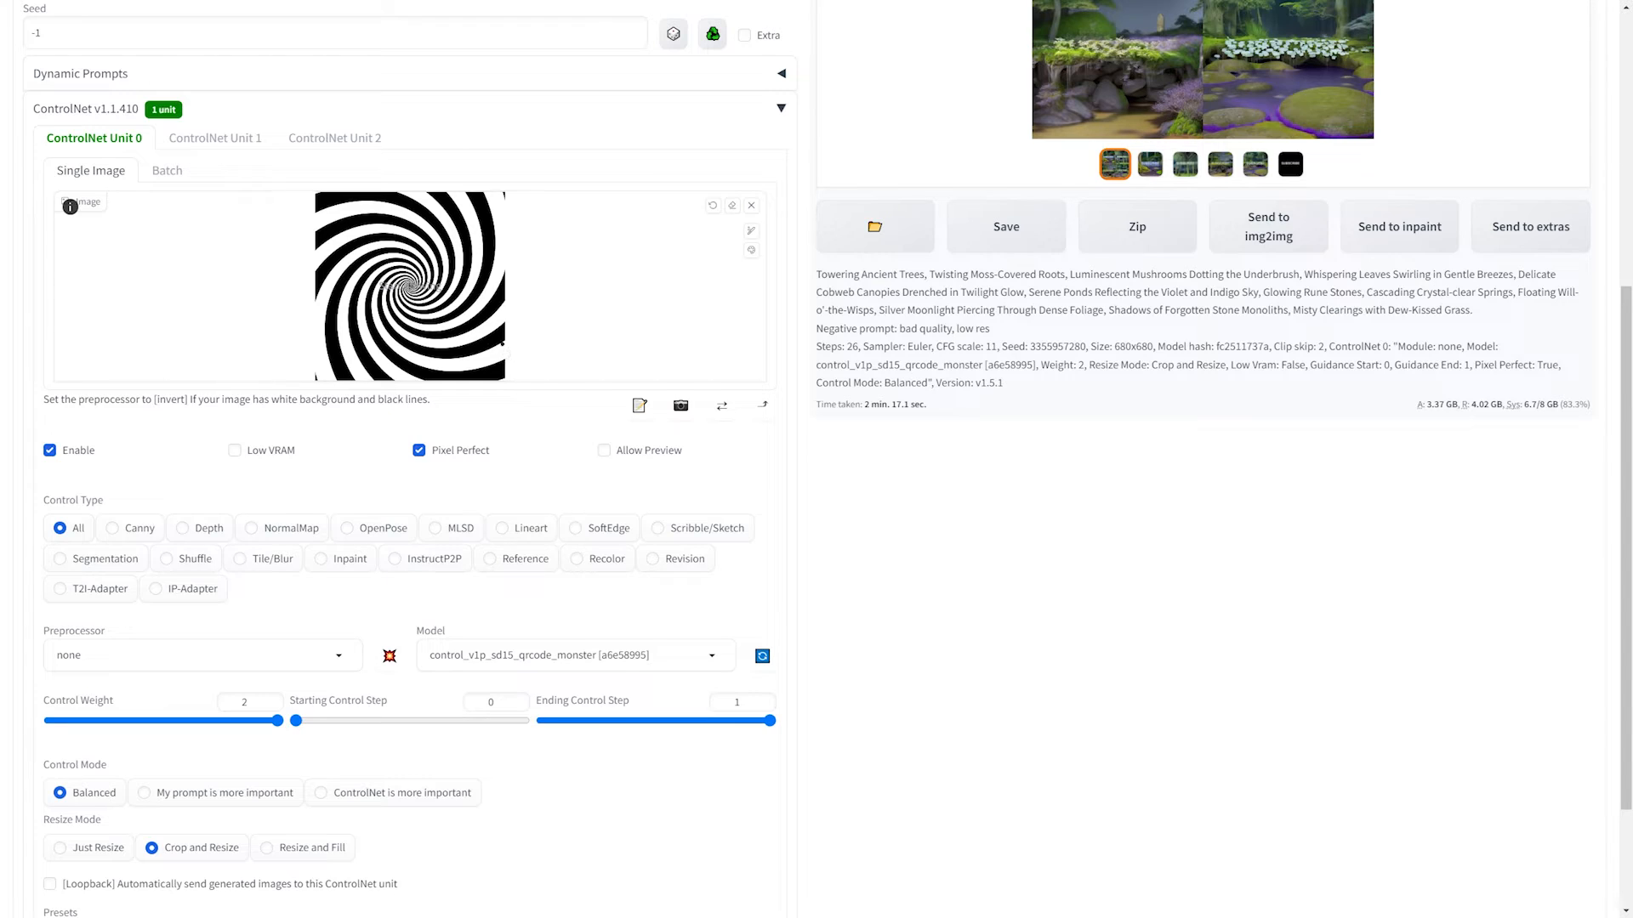
left_click_drag(278, 721, 86, 724)
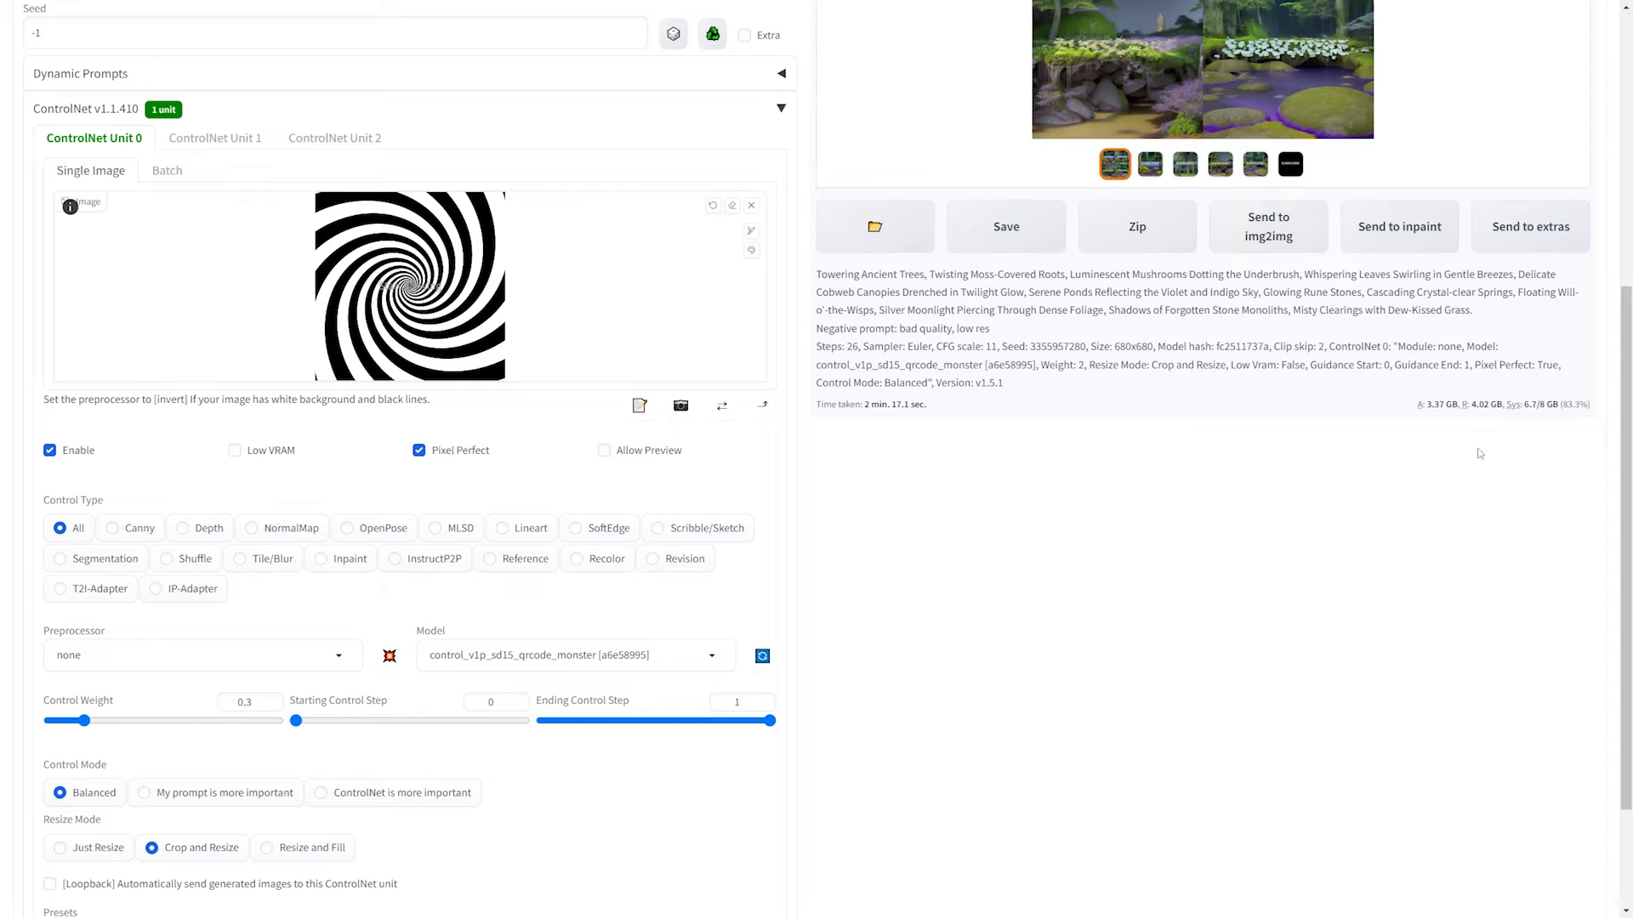
Step: Set the batch count to 1 and generate the forest image from the spiral
scroll(1446, 460, "up", 6)
left_click_drag(655, 381, 648, 380)
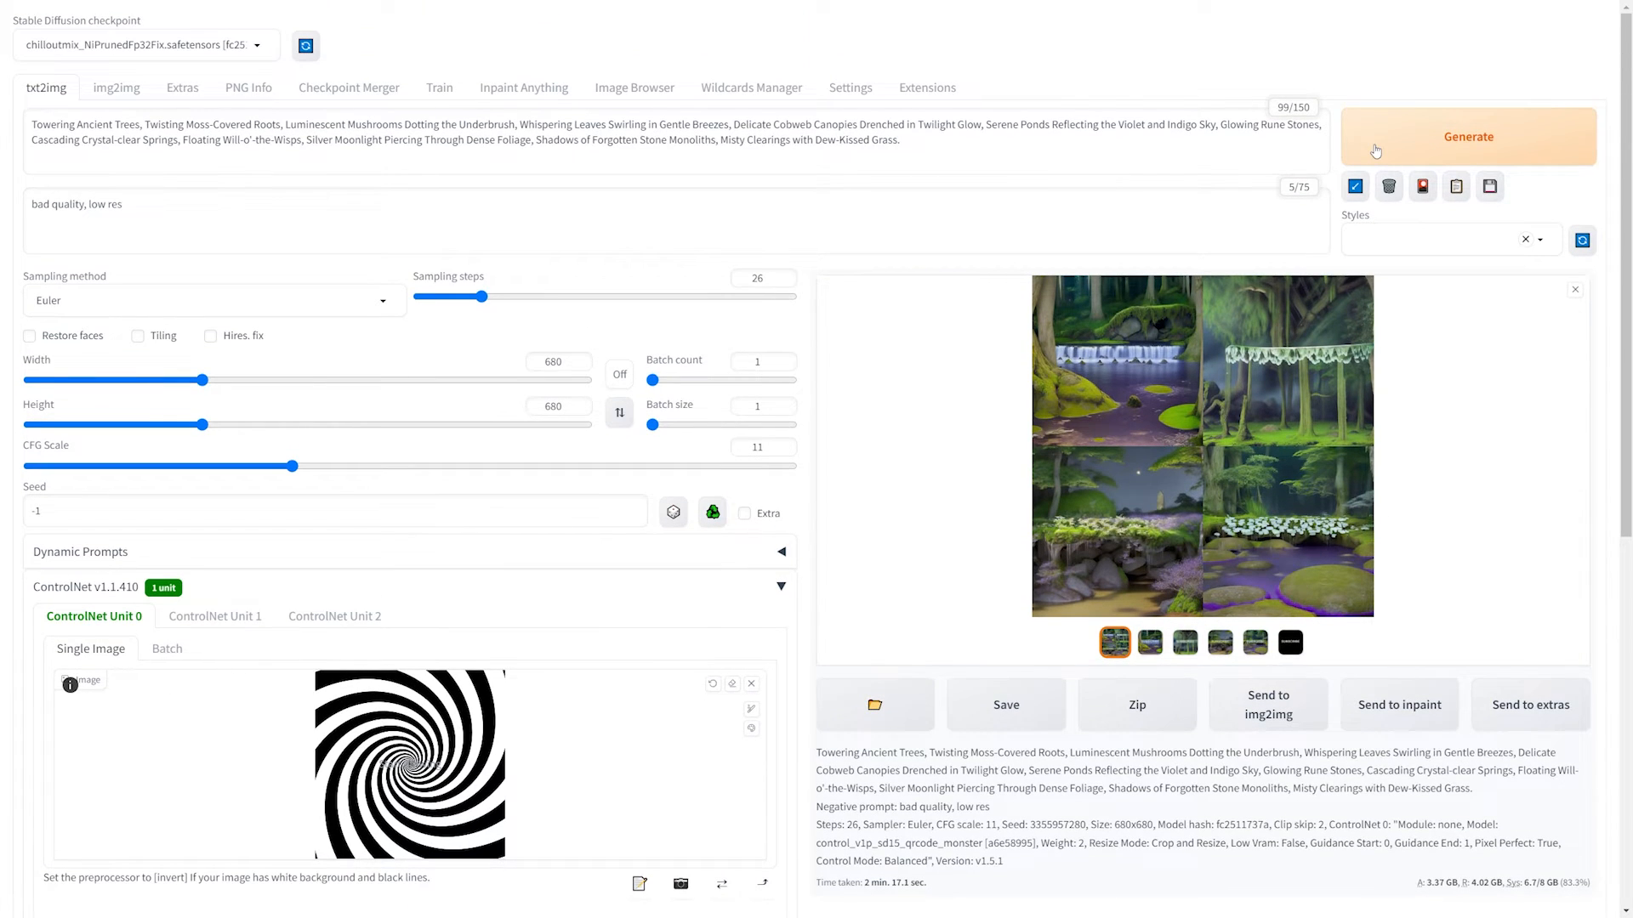
left_click(1375, 150)
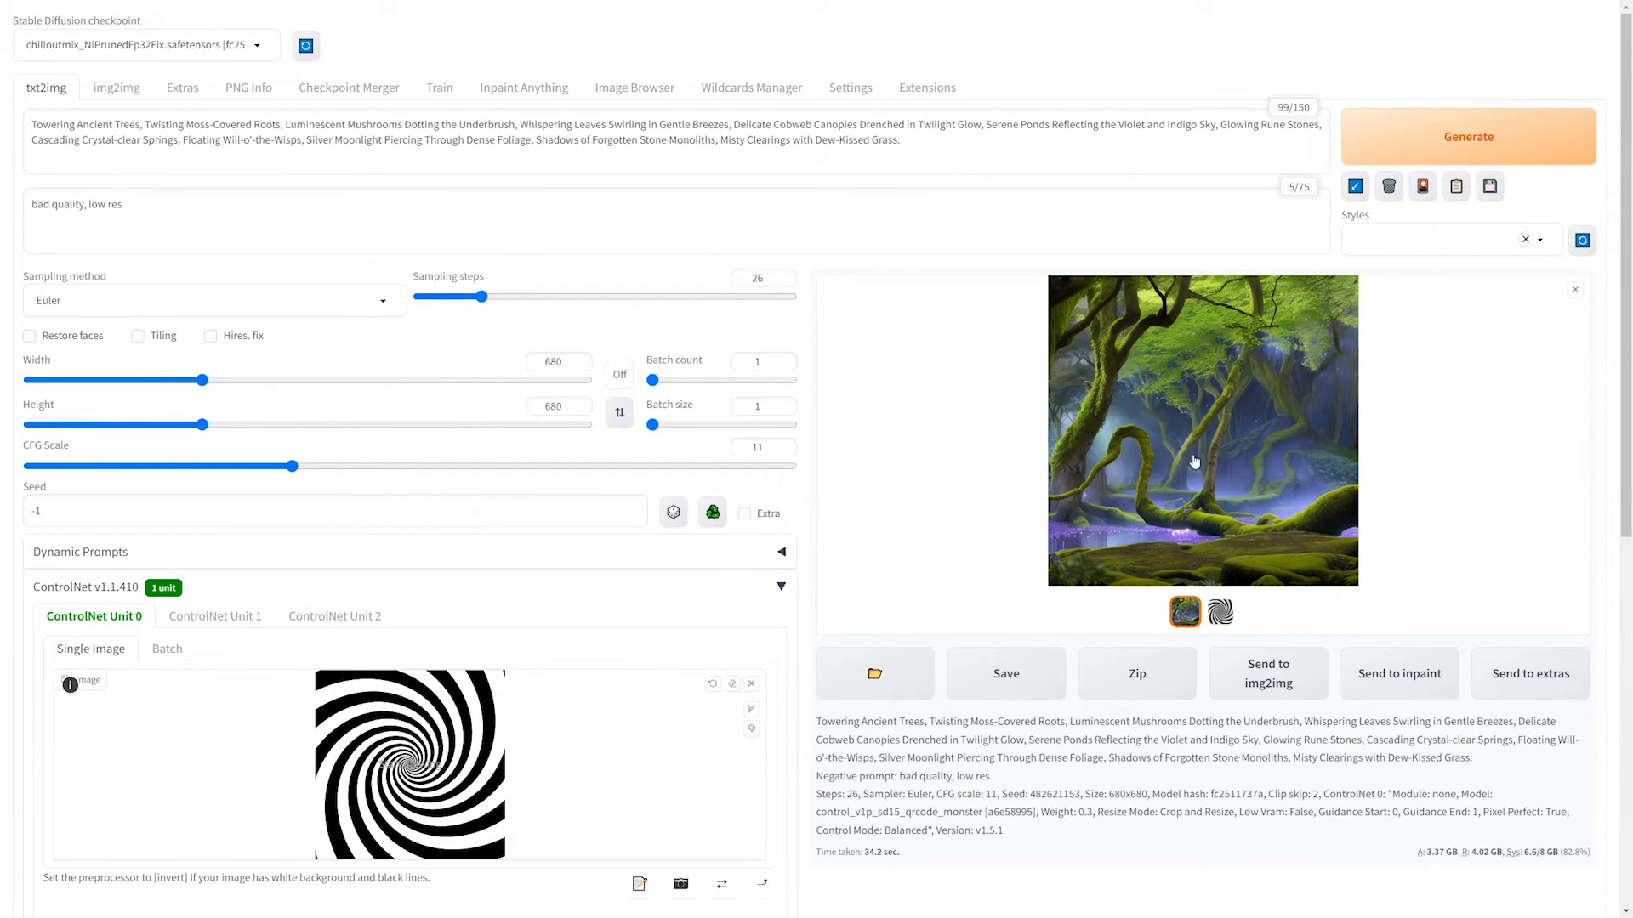
Step: Set the Control Weight of ControlNet Unit 0 to 0.7 and generate the spiral forest image again
scroll(1203, 457, "down", 4)
scroll(1202, 457, "down", 2)
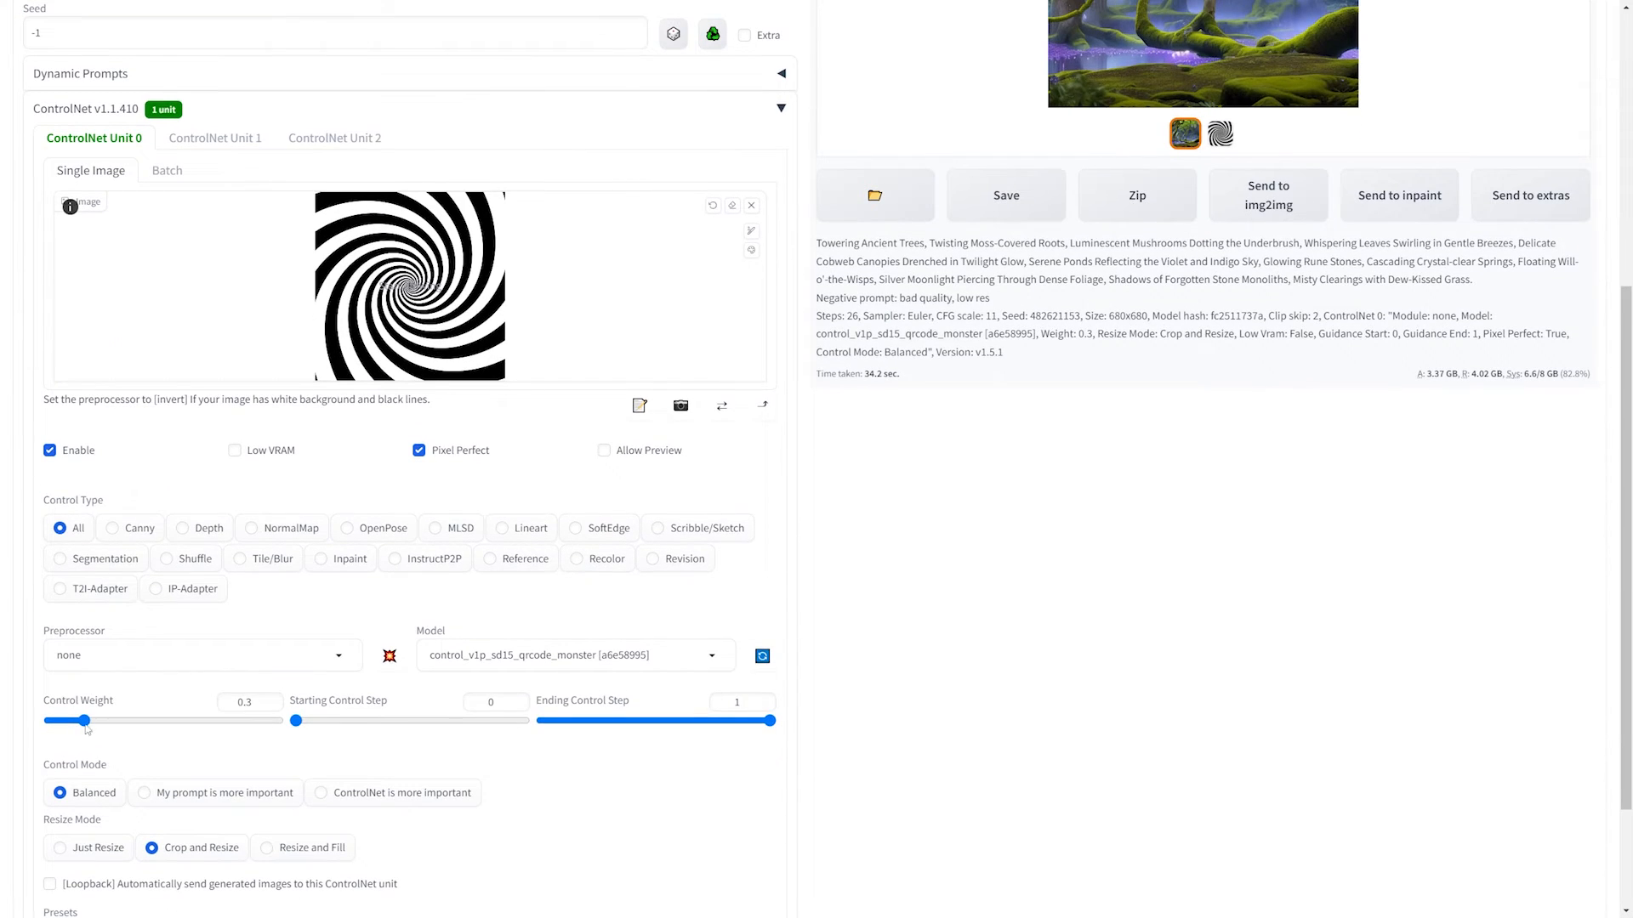
left_click_drag(108, 724, 132, 725)
scroll(1261, 667, "up", 6)
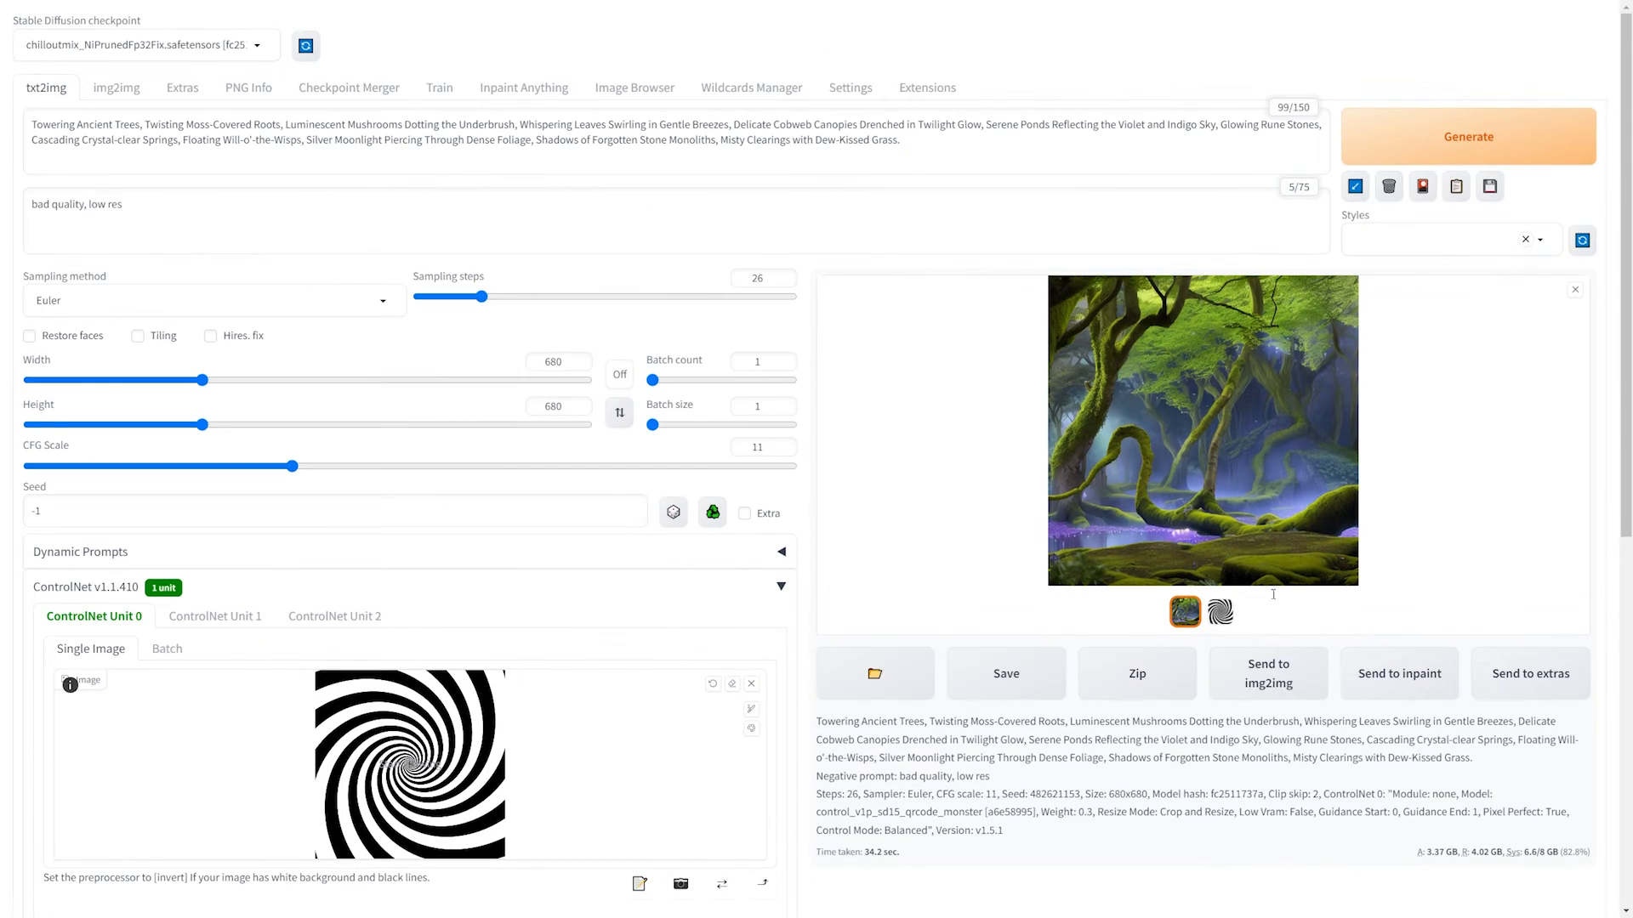
left_click(1434, 136)
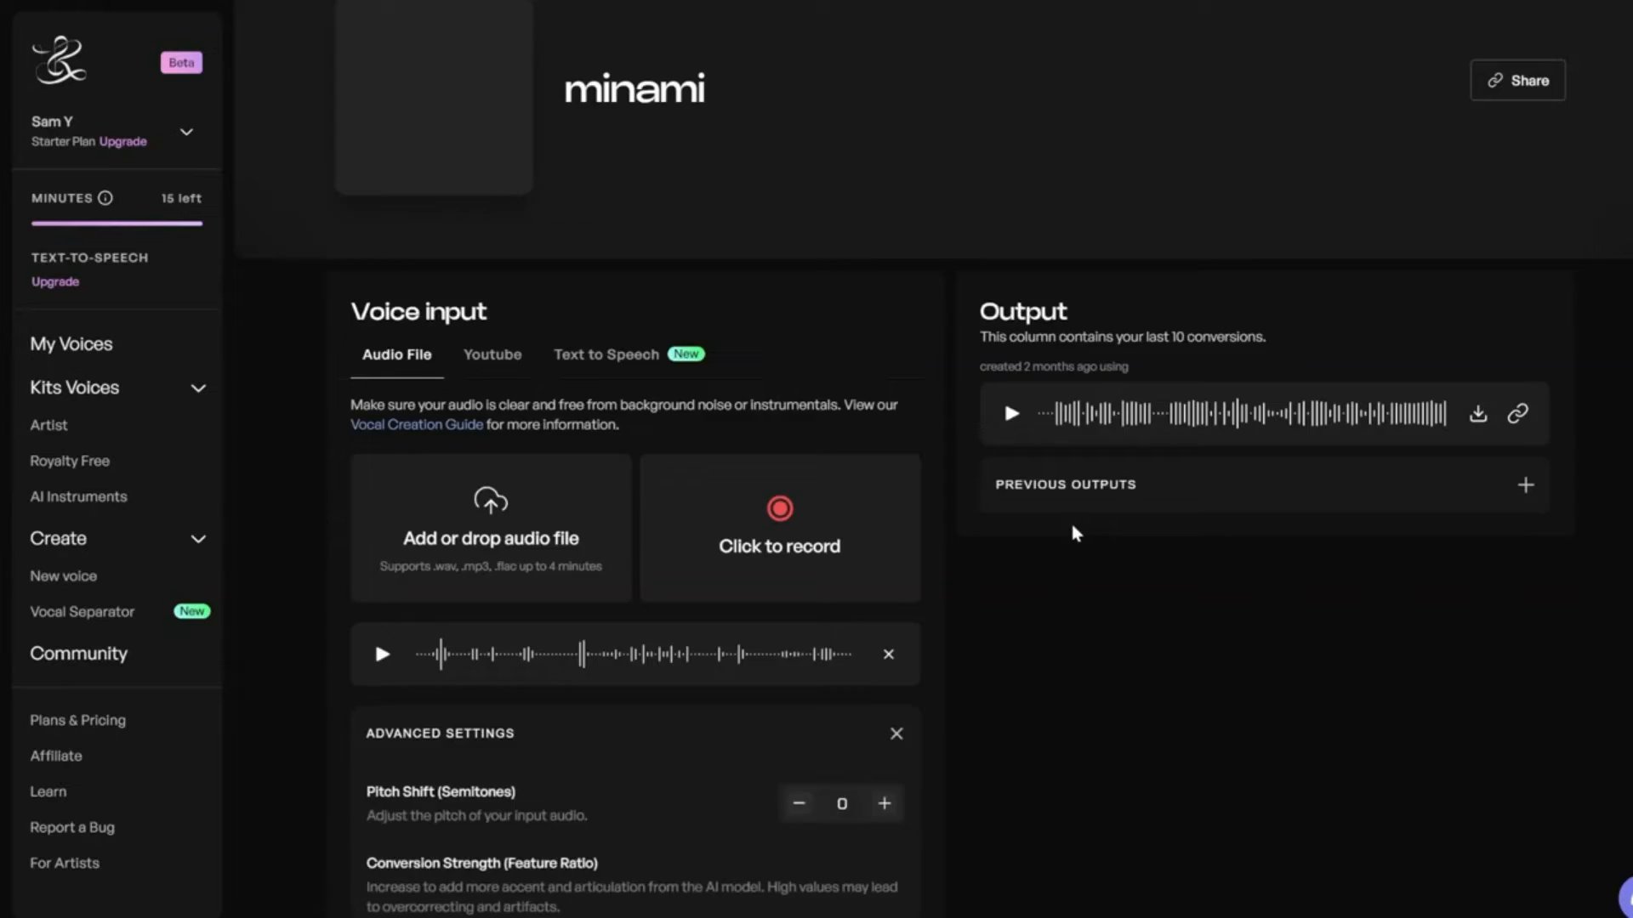
Step: In Kits.AI, set the pitch shift for the minami voice to +12 semitones and convert the loaded audio
scroll(1075, 532, "down", 5)
left_click(884, 341)
left_click(884, 341)
left_click(884, 341)
left_click(885, 341)
left_click(884, 341)
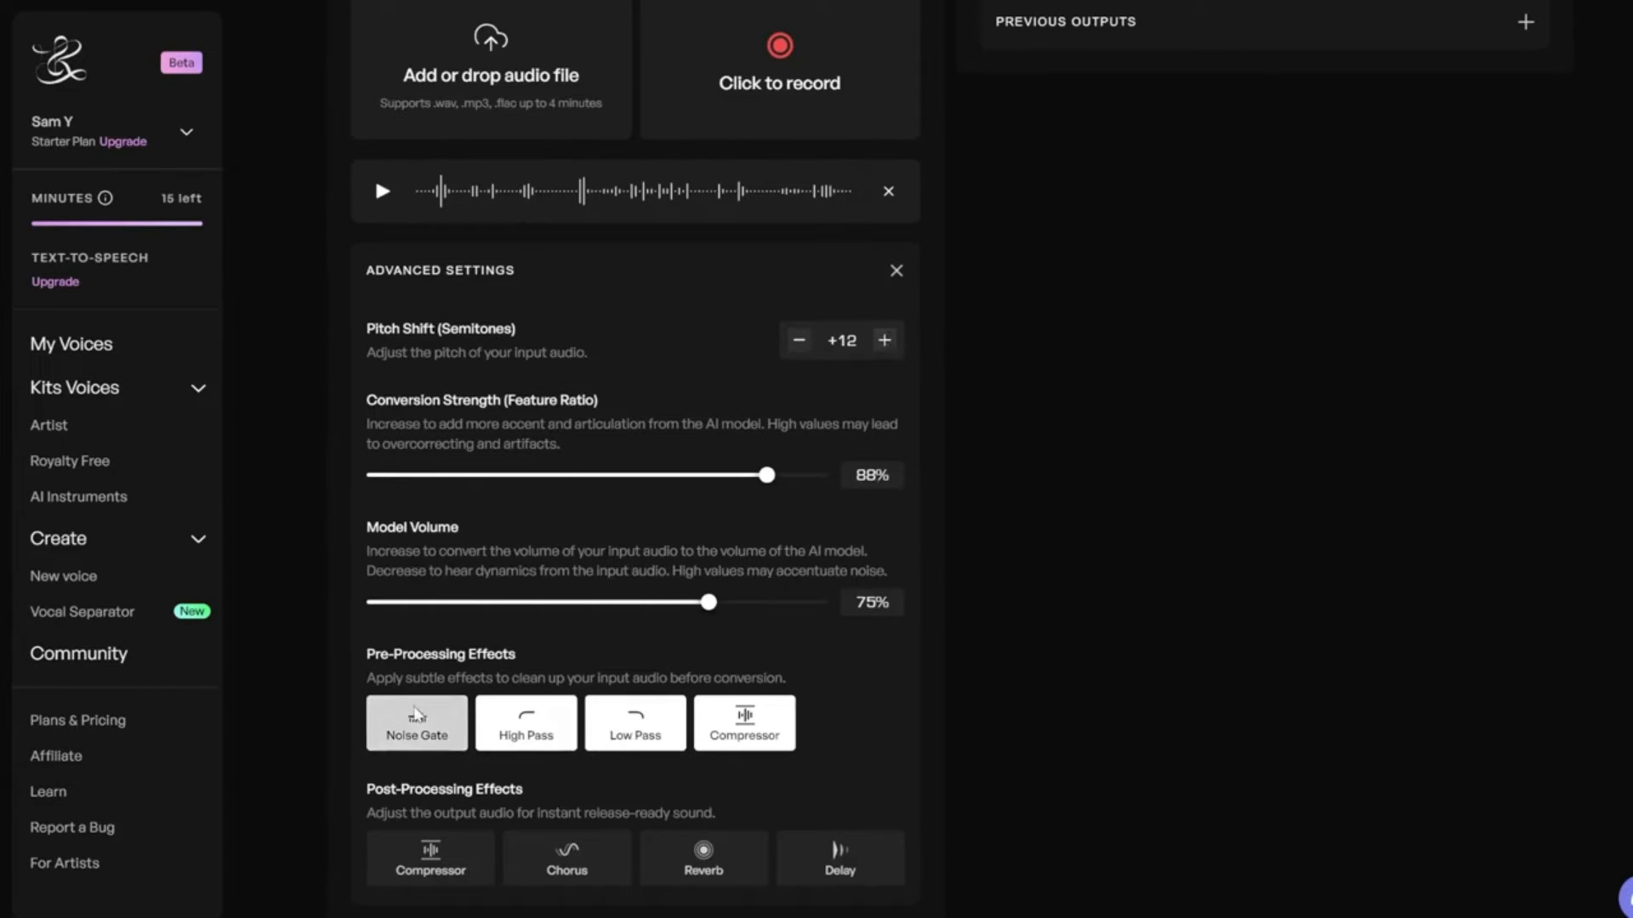
scroll(899, 659, "down", 2)
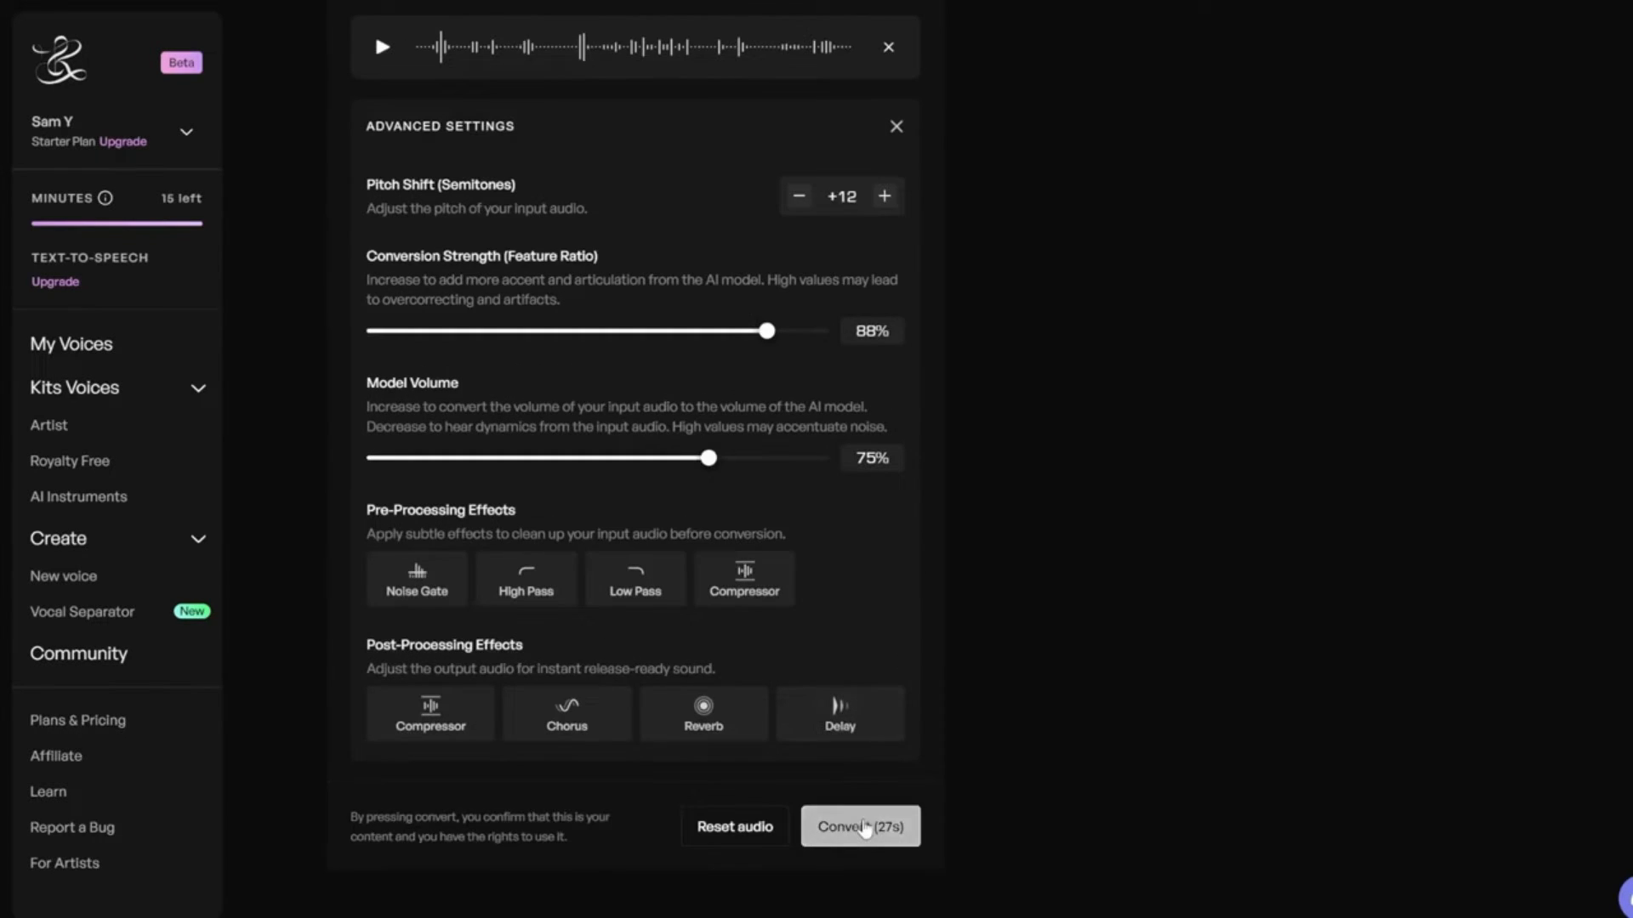
left_click(863, 829)
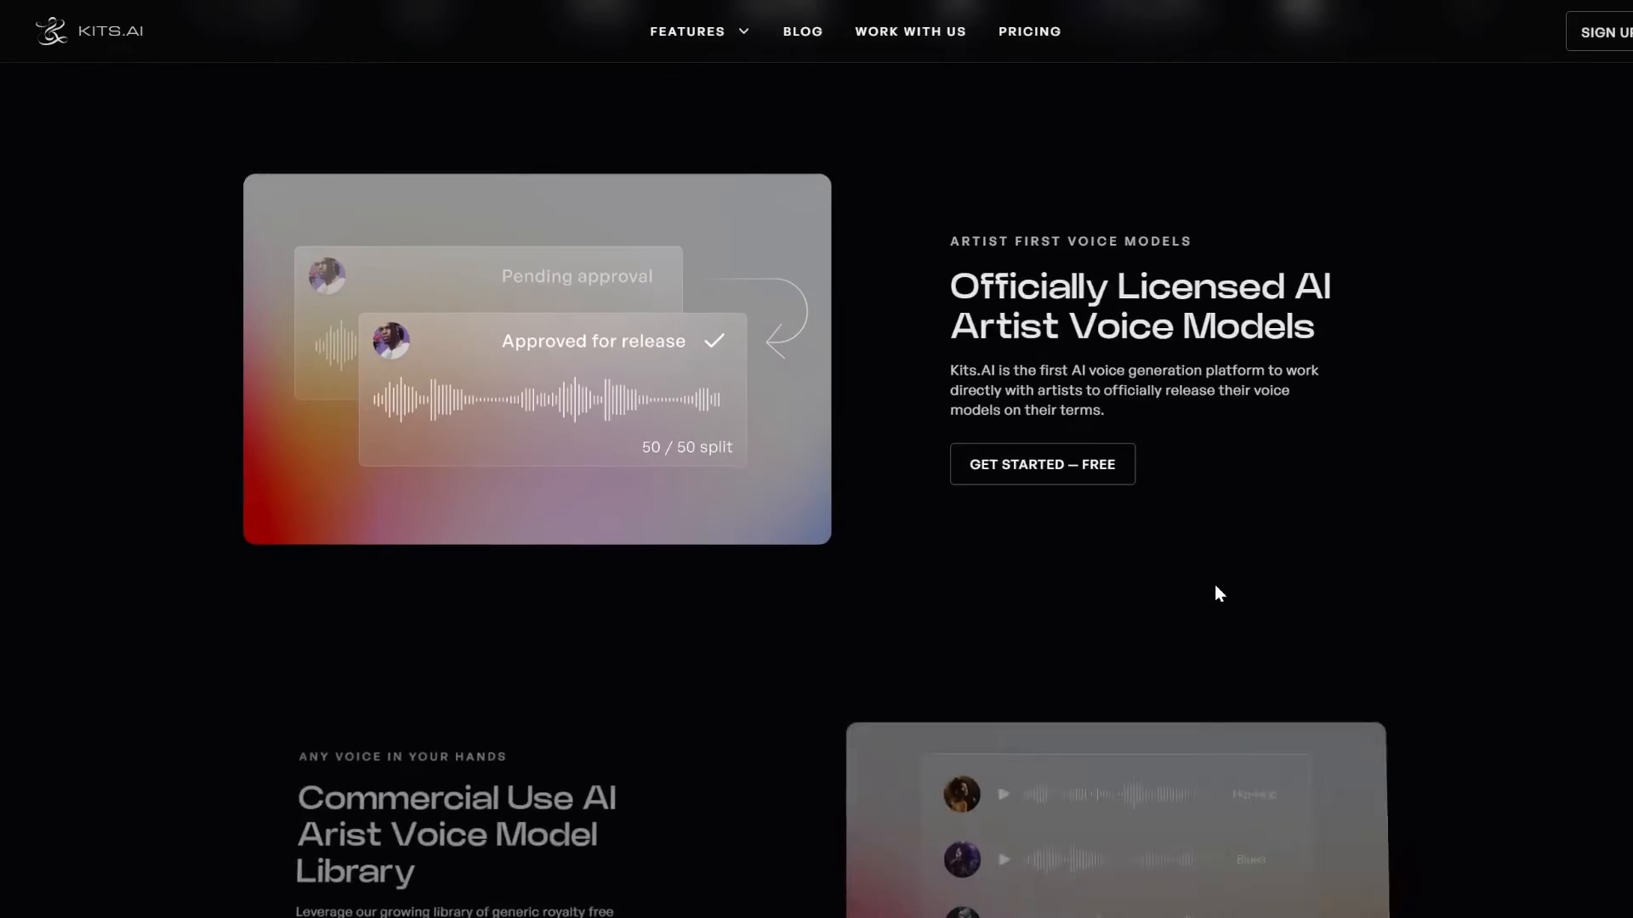
Step: View the royalty-free voices in Kits.AI, then start training a voice and continue past the training type selection
scroll(1216, 586, "up", 1)
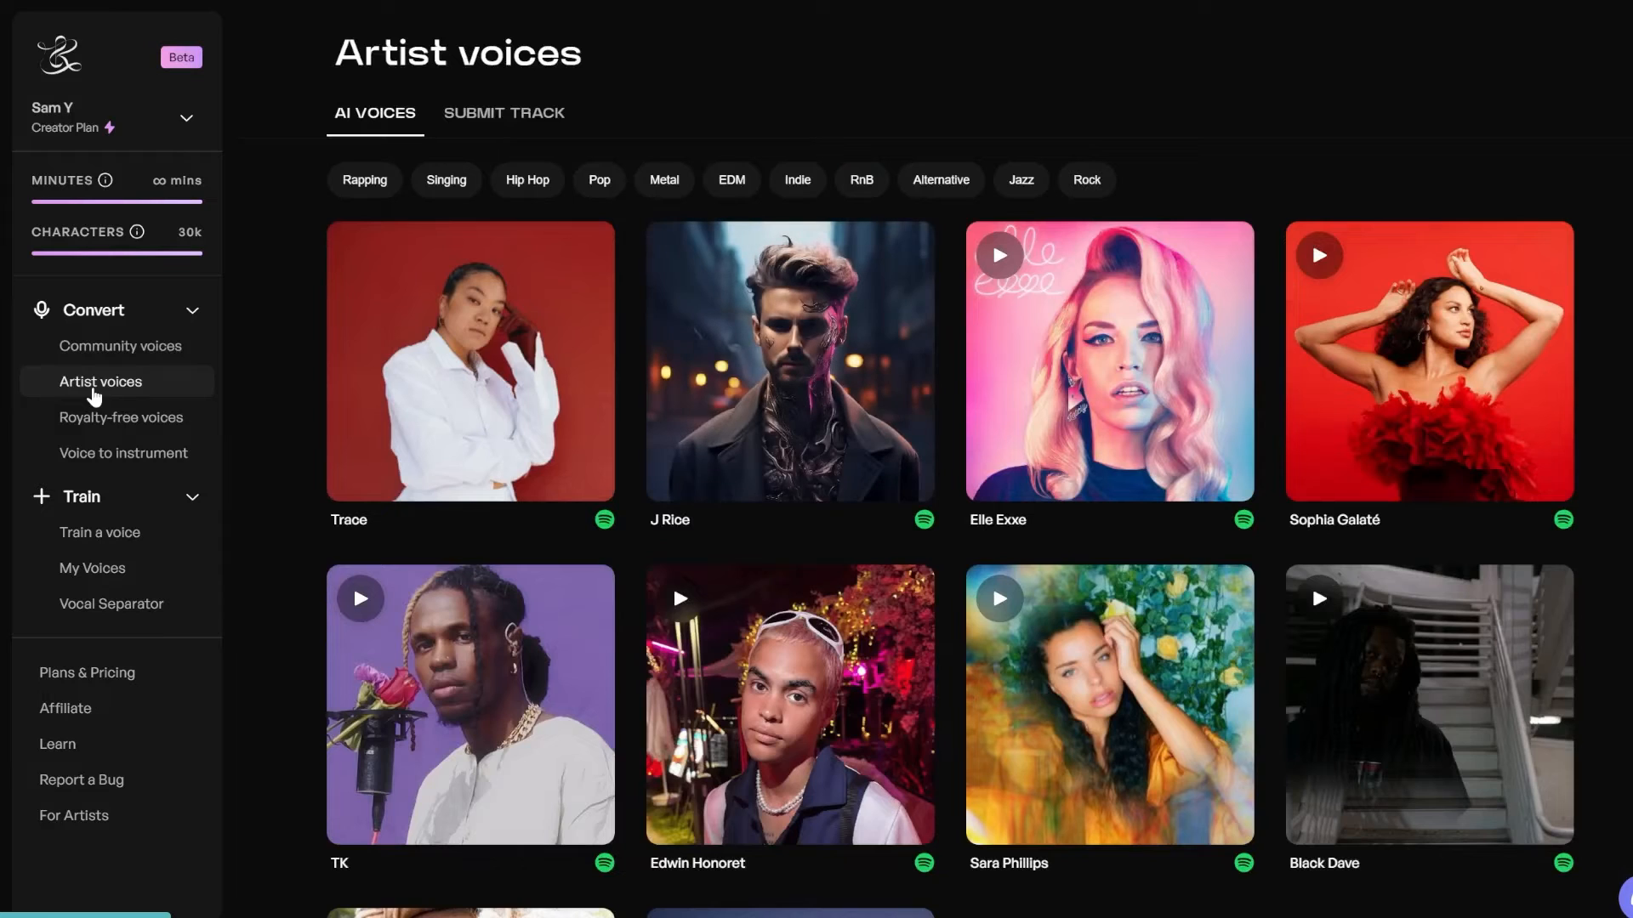
left_click(102, 420)
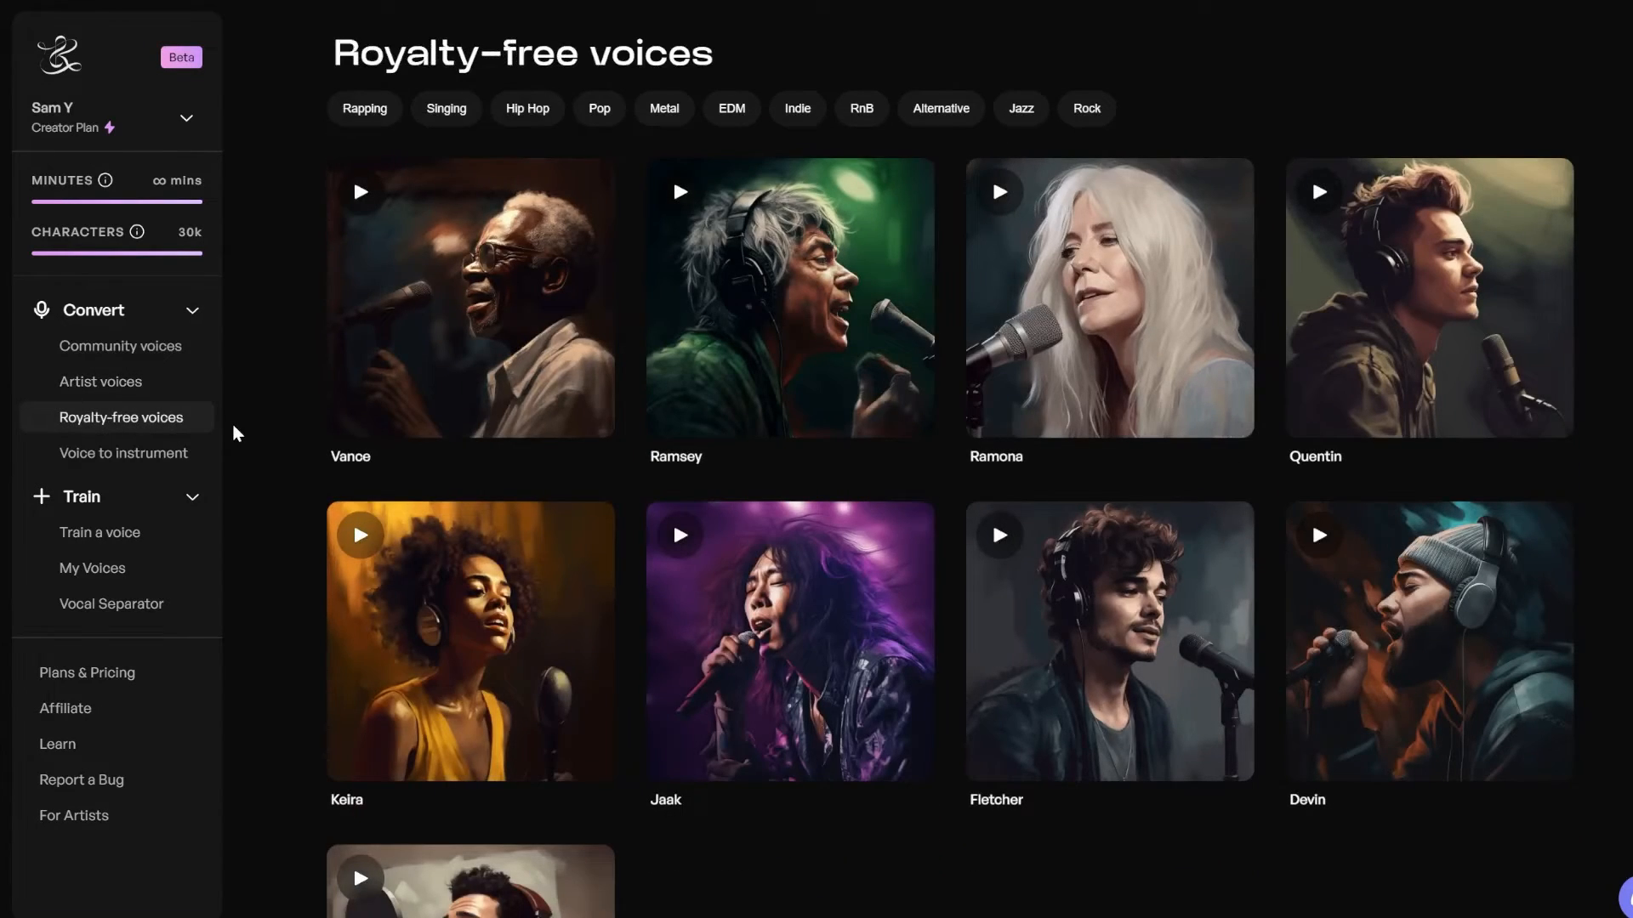
left_click(112, 535)
left_click(967, 440)
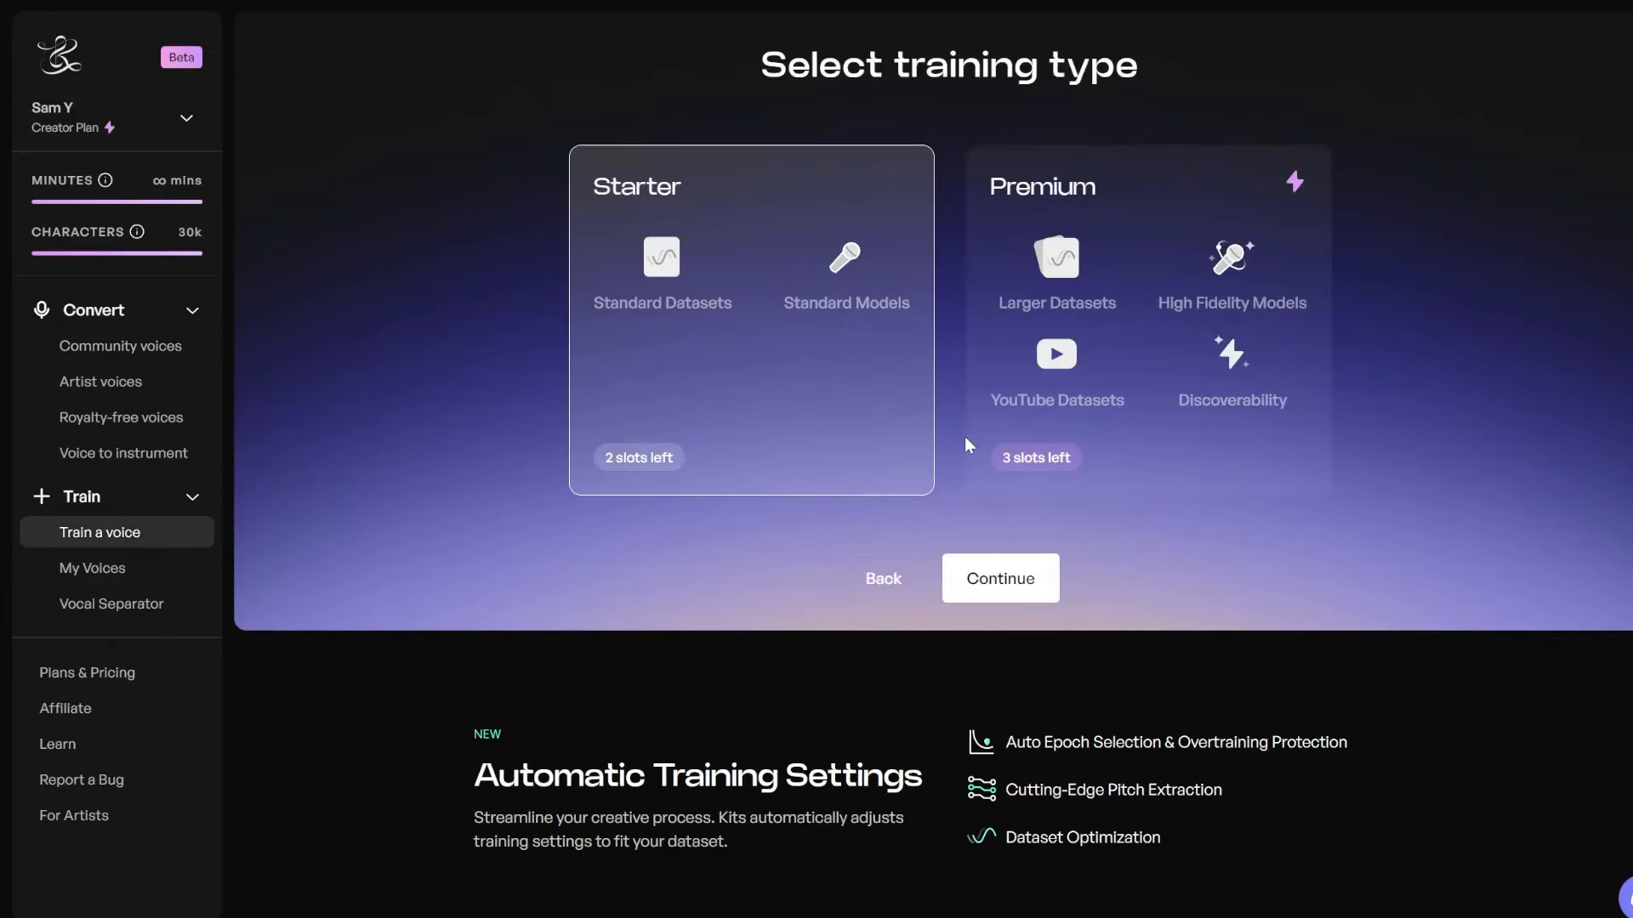
left_click(995, 578)
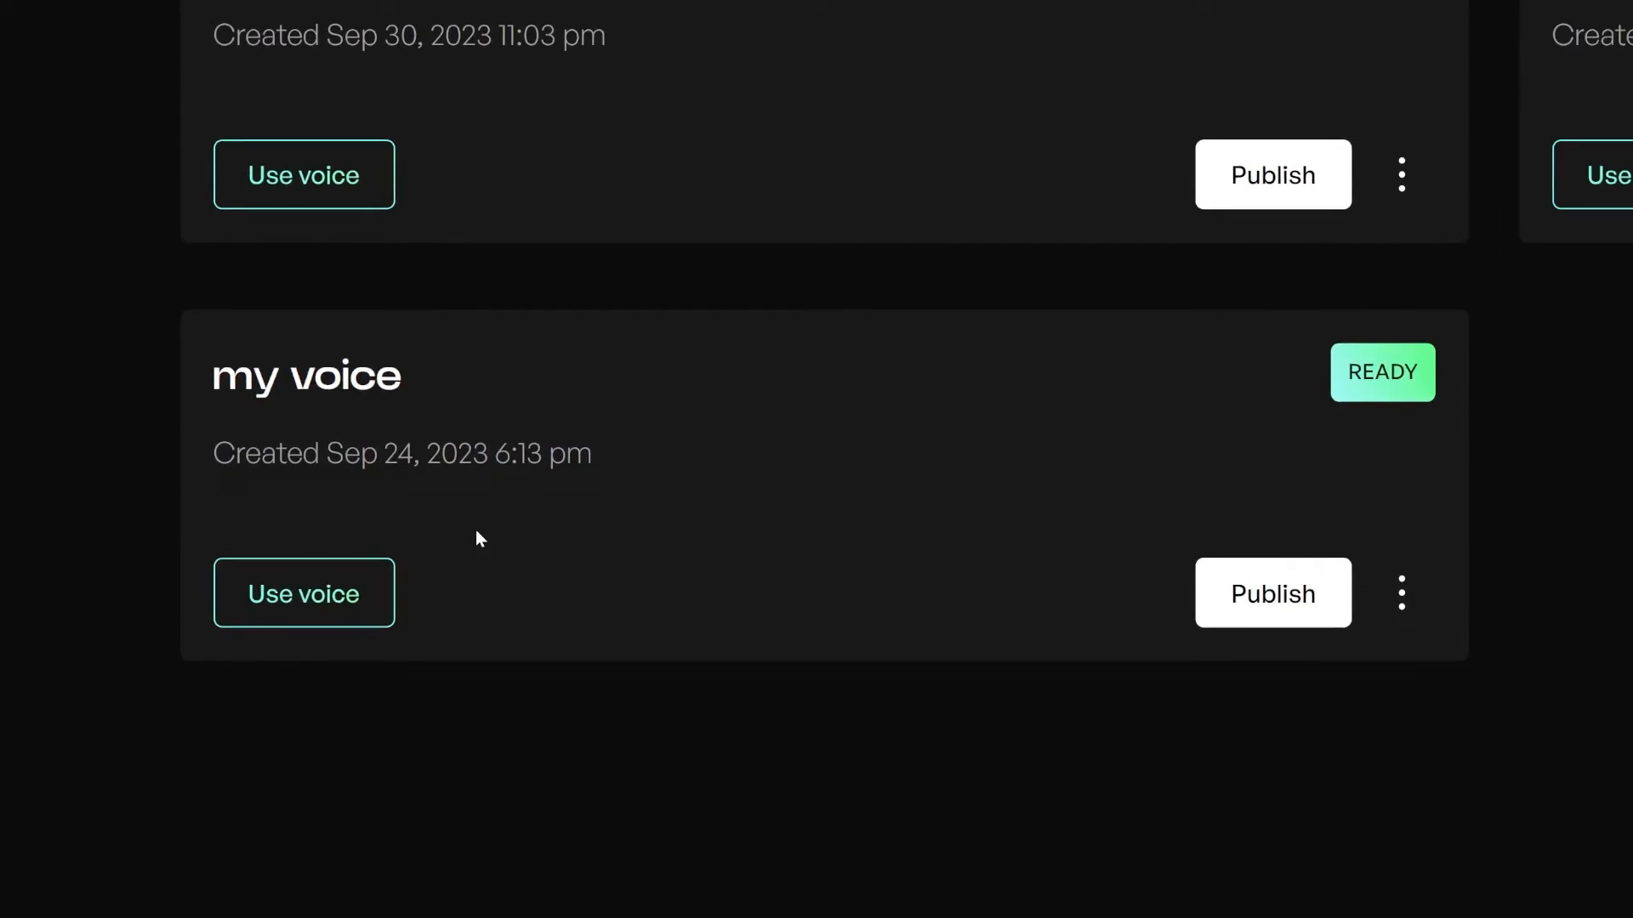
Step: Open the trained model "my voice" for use and choose YouTube as its voice input source
scroll(477, 531, "down", 1)
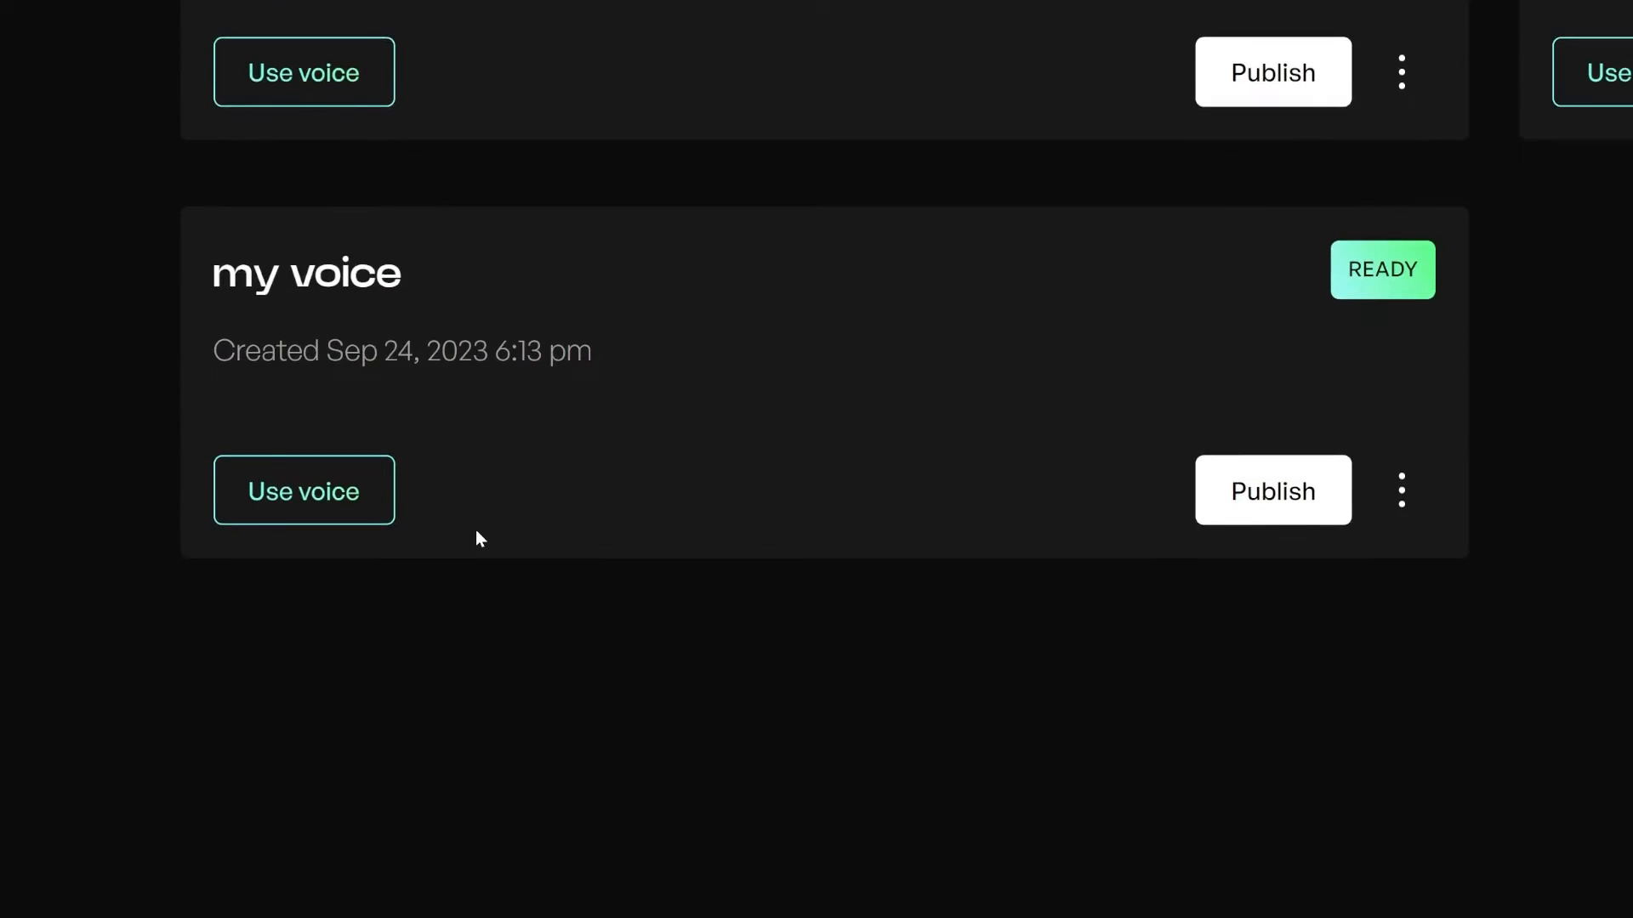
left_click(321, 488)
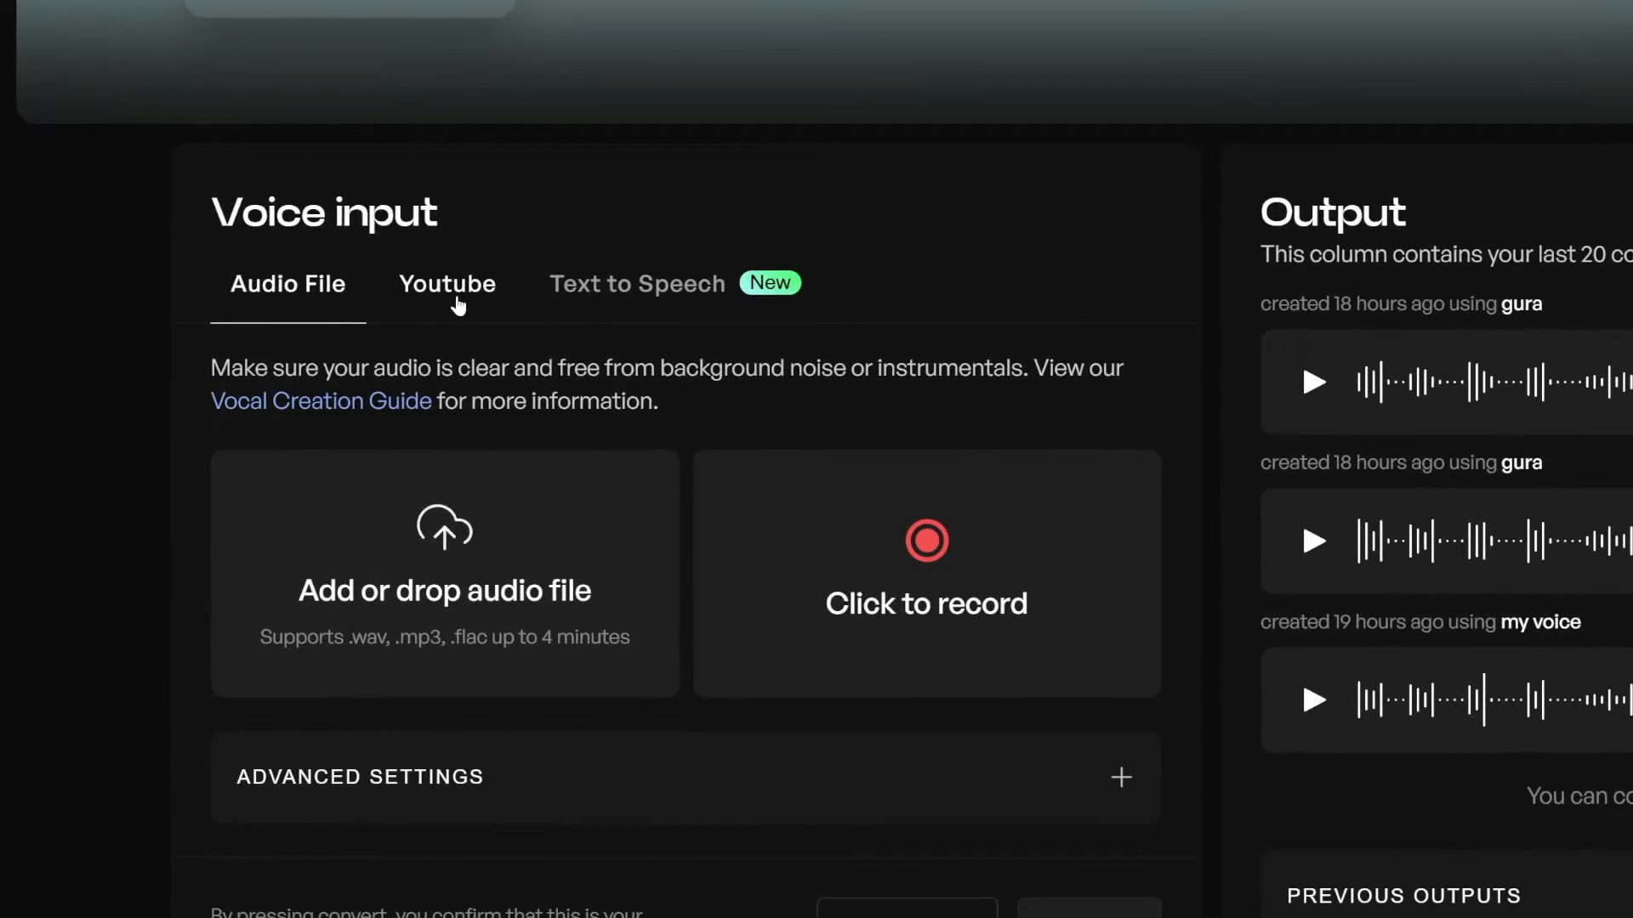
left_click(457, 303)
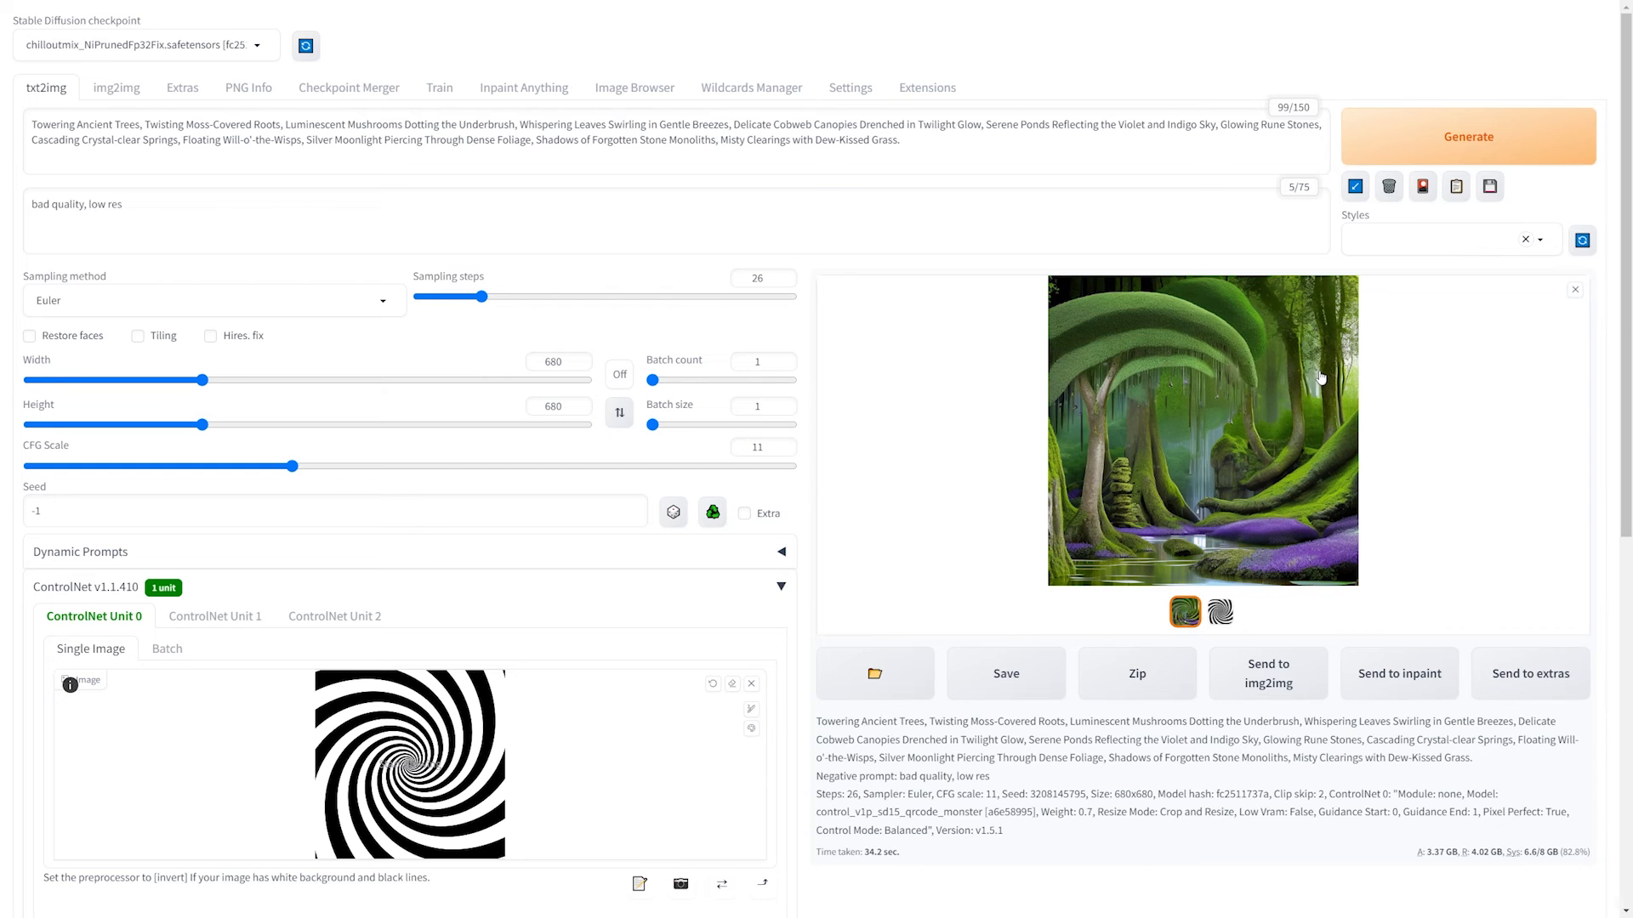
Step: Back in Stable Diffusion WebUI, compare the generated forest image with its spiral control image
left_click(1171, 467)
left_click(1193, 618)
left_click(1225, 619)
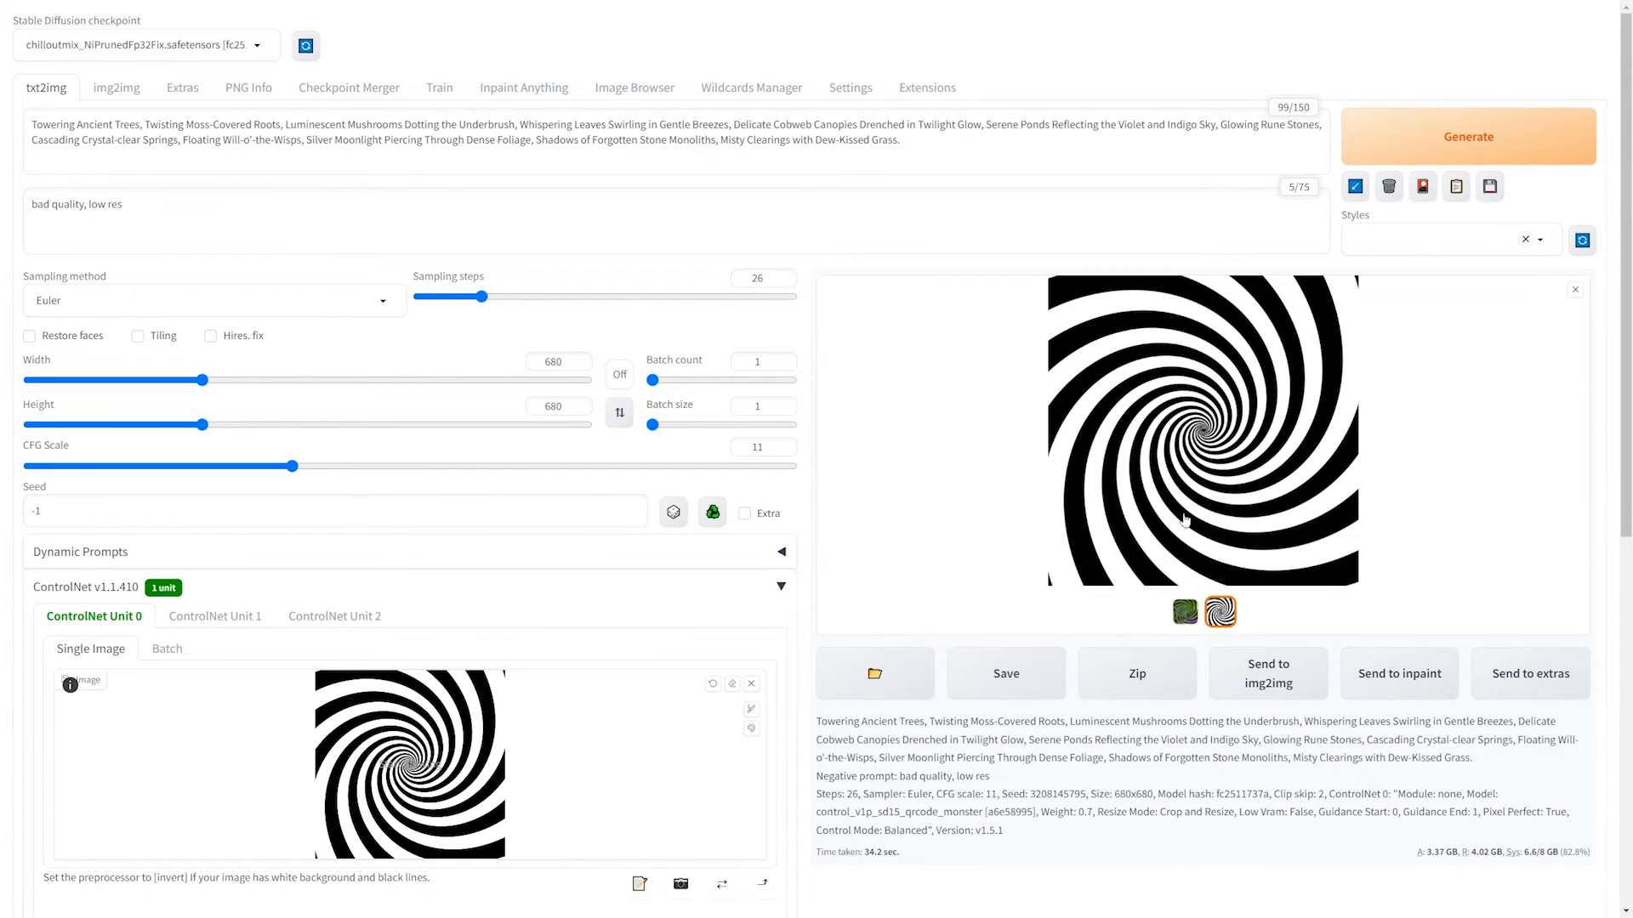
left_click(1186, 614)
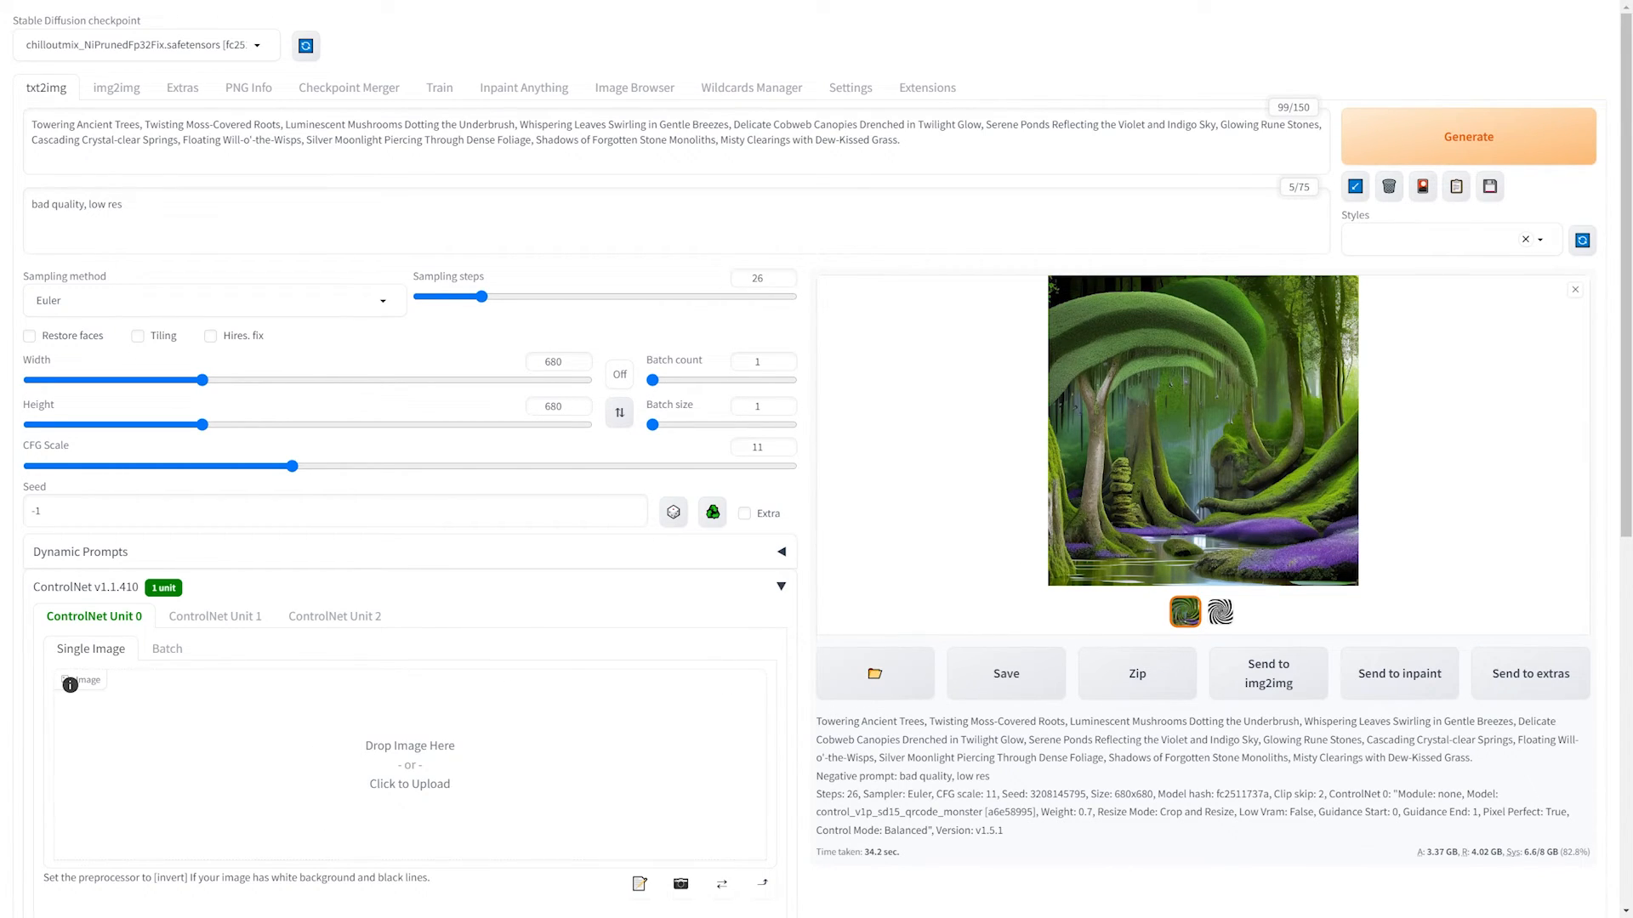
Step: Replace the spiral in ControlNet Unit 0 with the black Nike swoosh logo on a white background
scroll(468, 704, "down", 3)
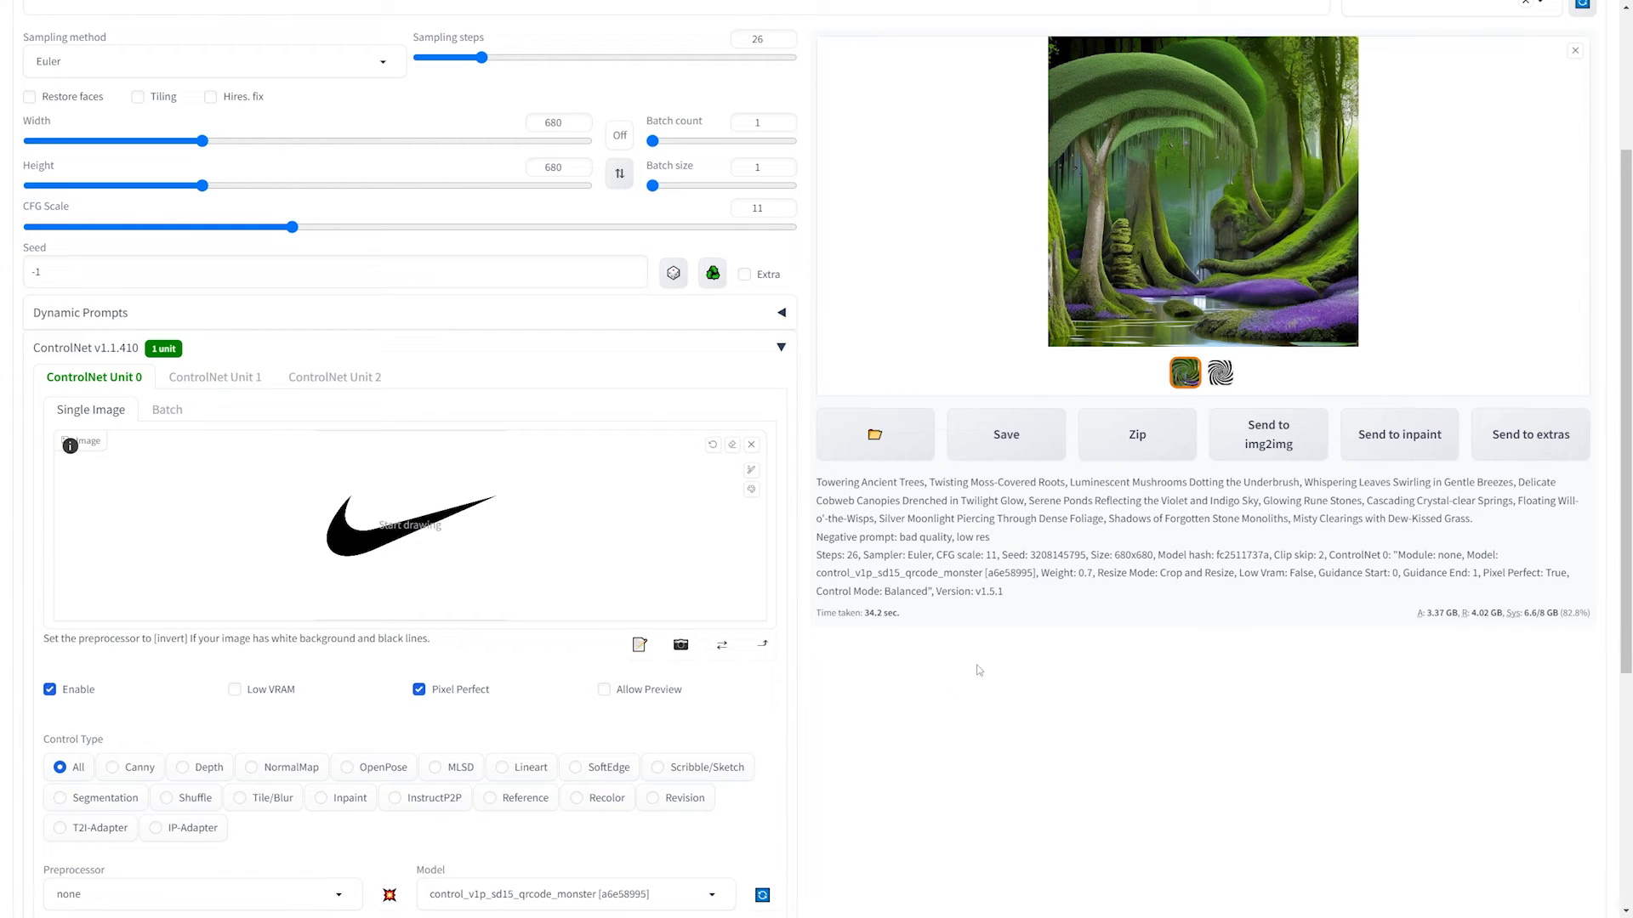
scroll(976, 666, "up", 3)
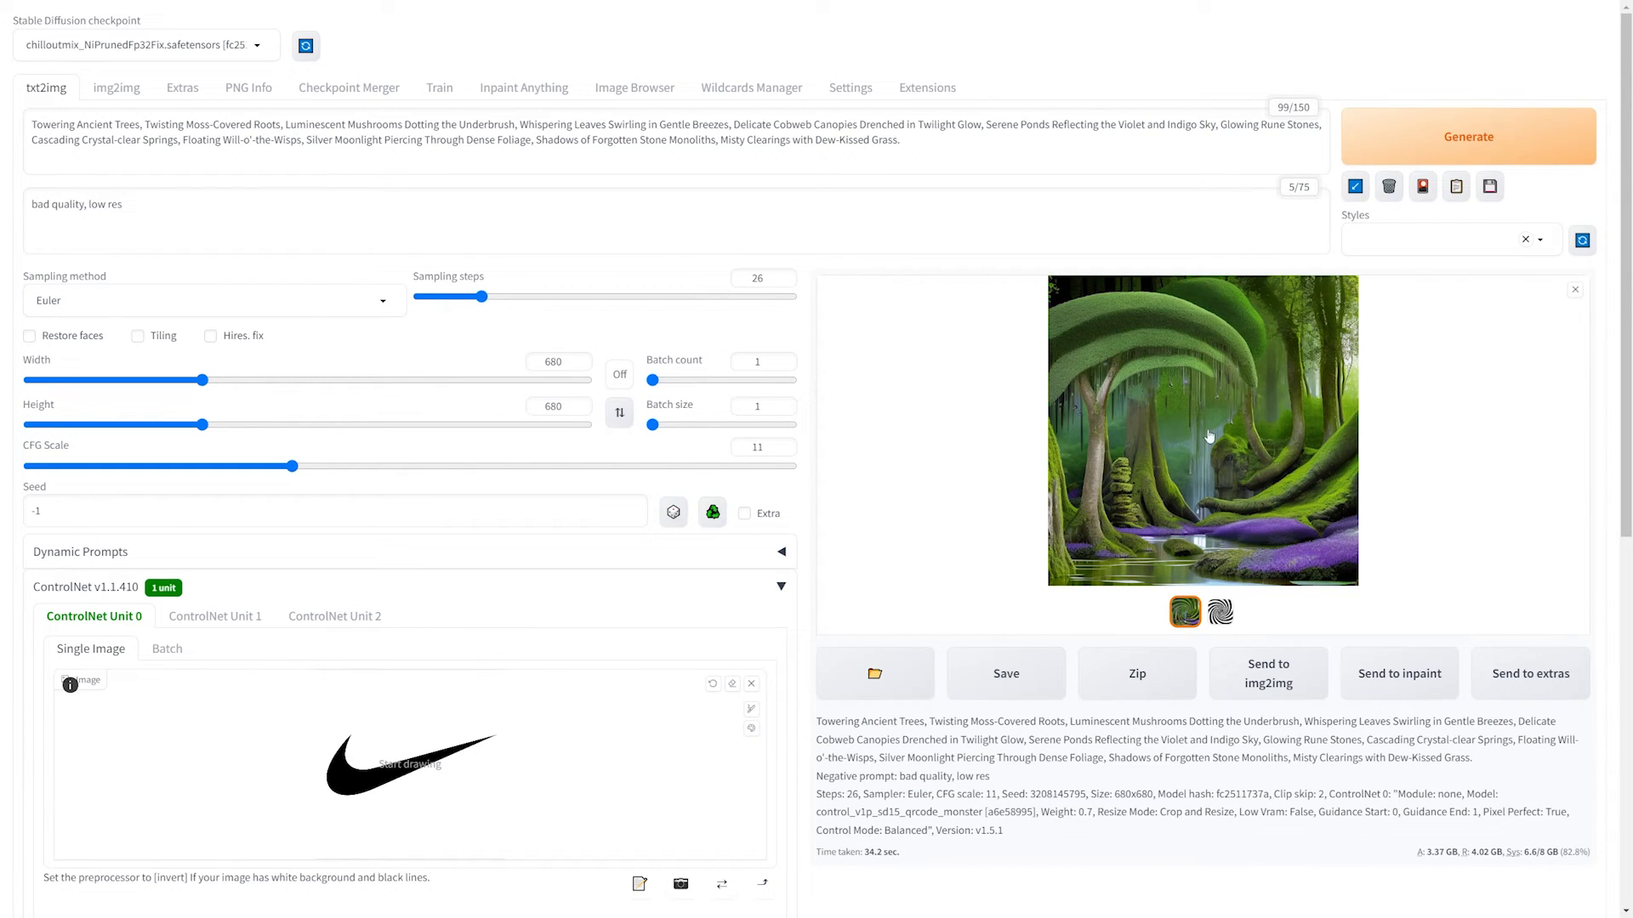
scroll(1225, 421, "down", 2)
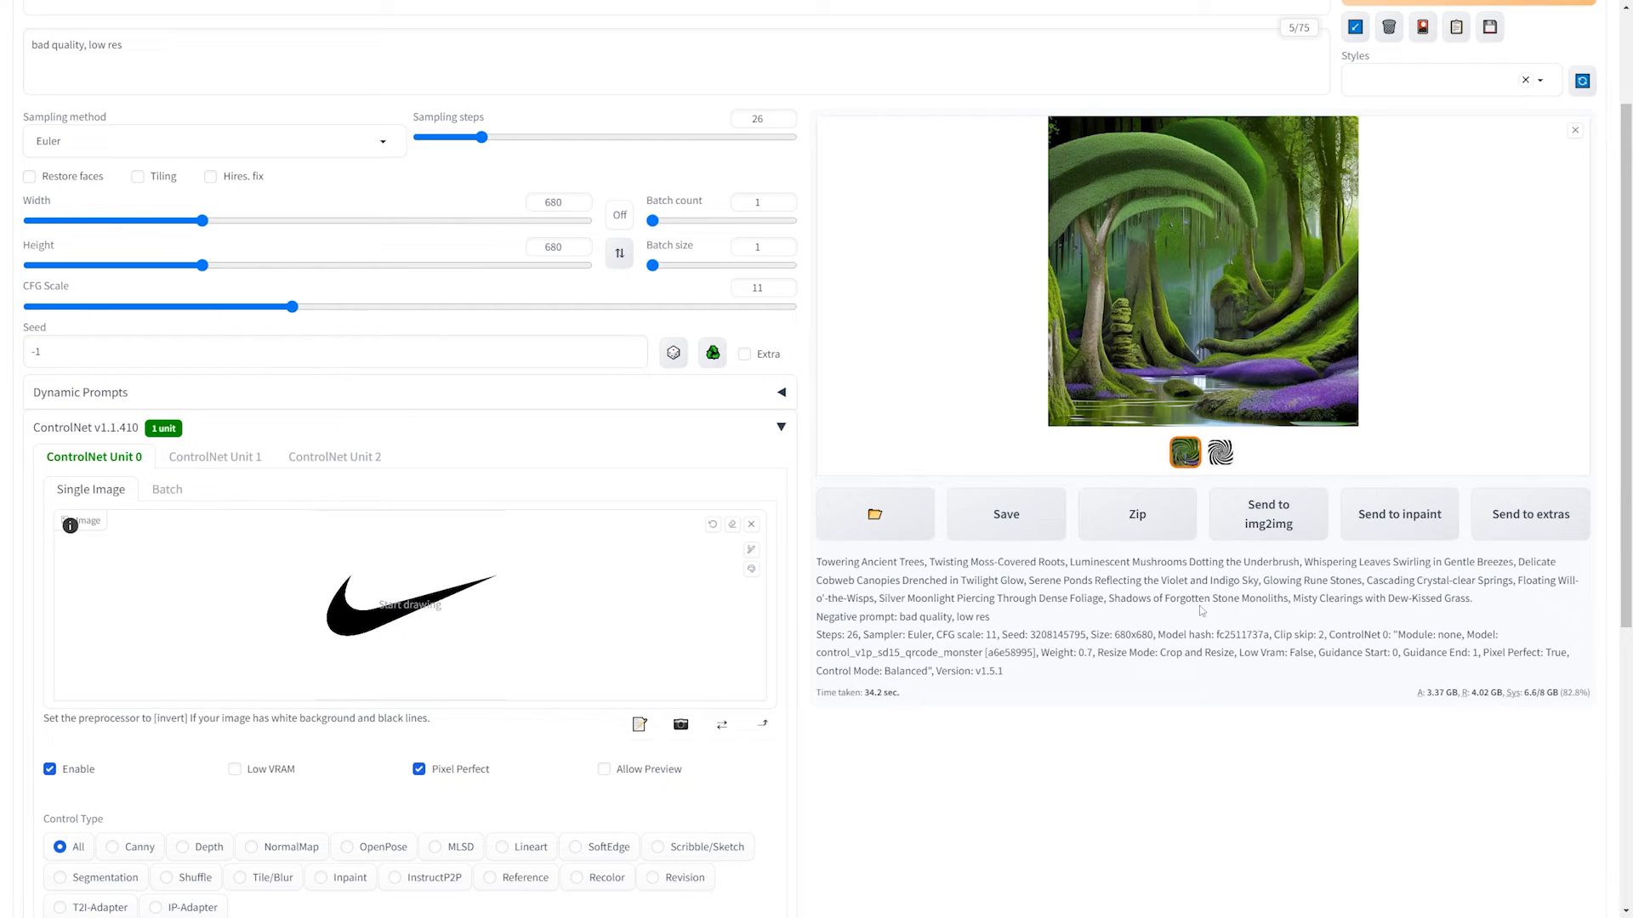
Step: Set the ControlNet preprocessor to invert (from white bg & black line) and run its preview on the swoosh logo
scroll(1198, 606, "down", 4)
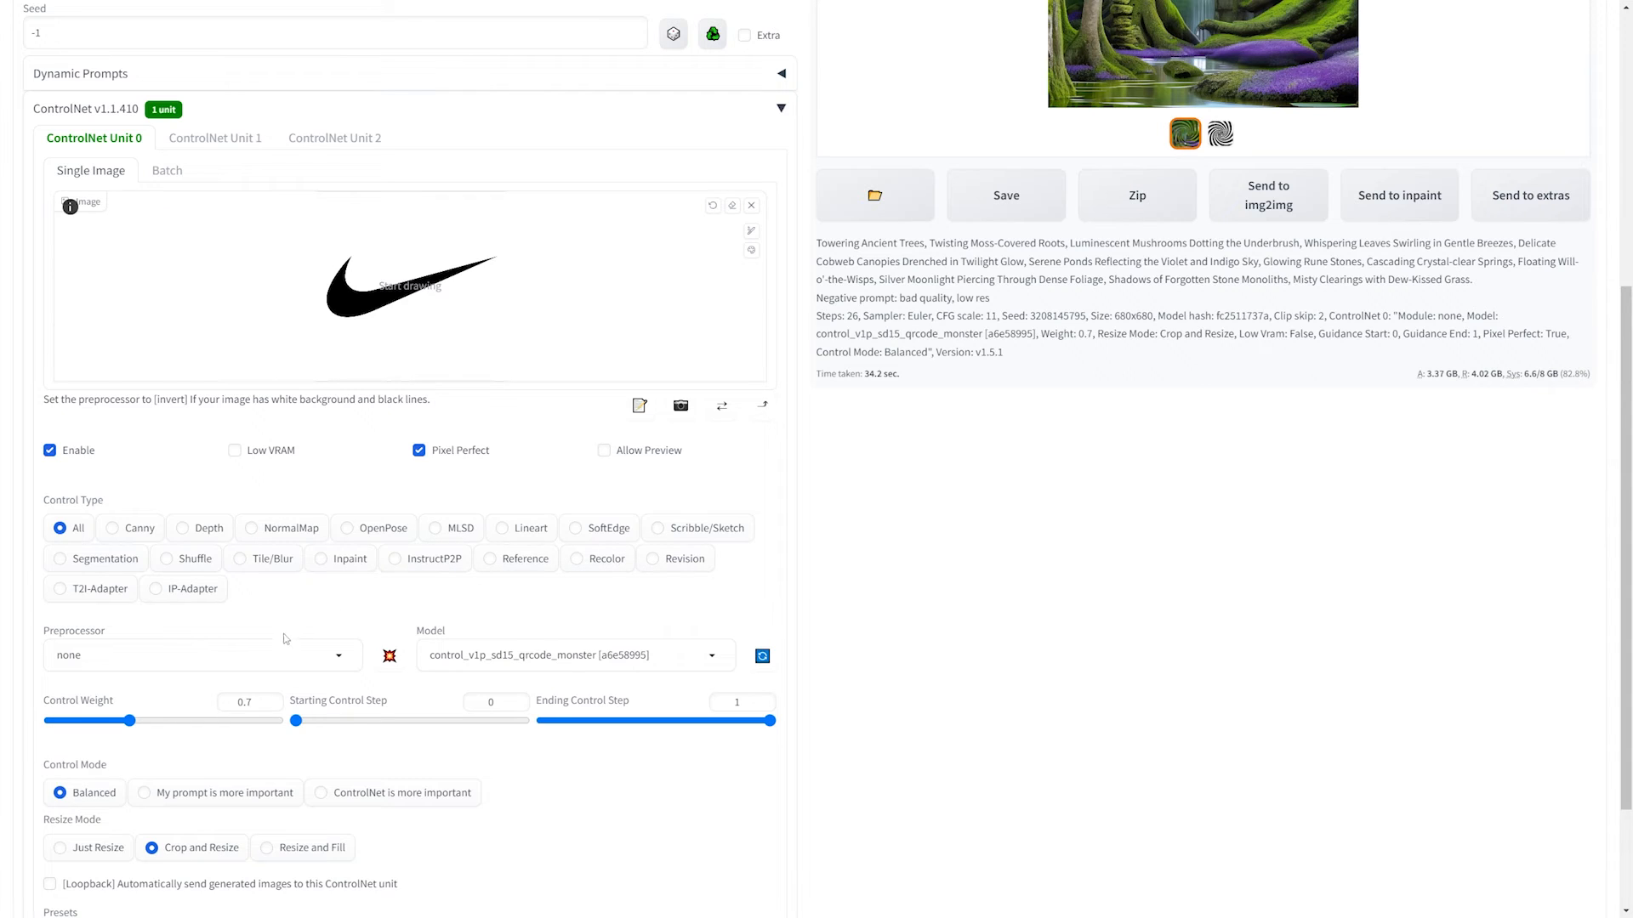
scroll(236, 663, "down", 1)
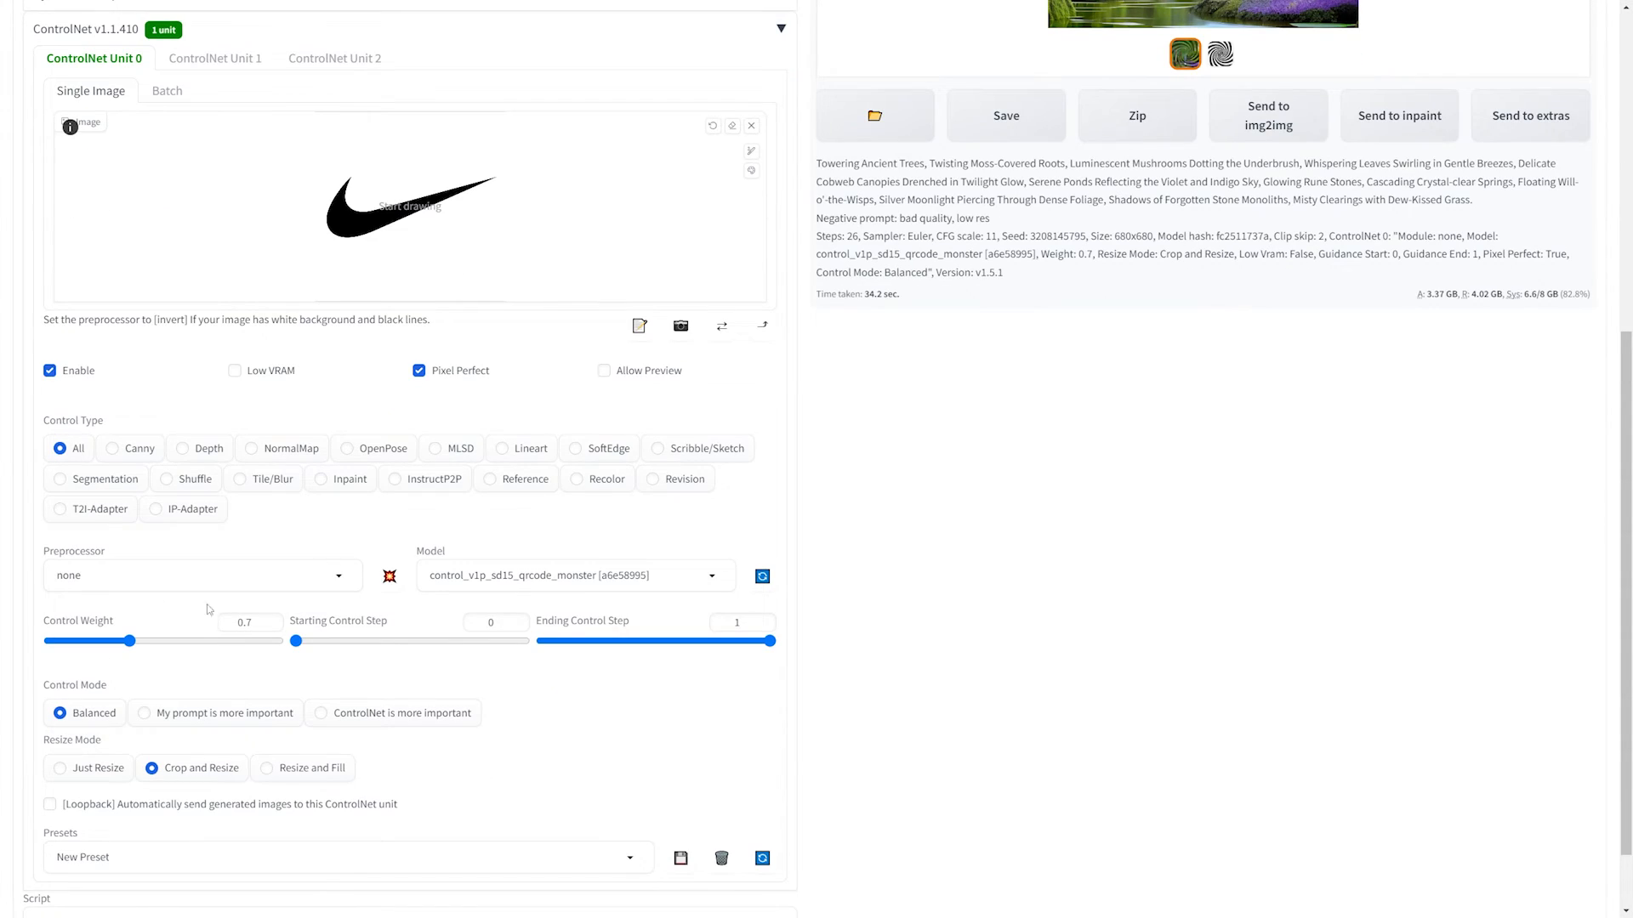
left_click(138, 577)
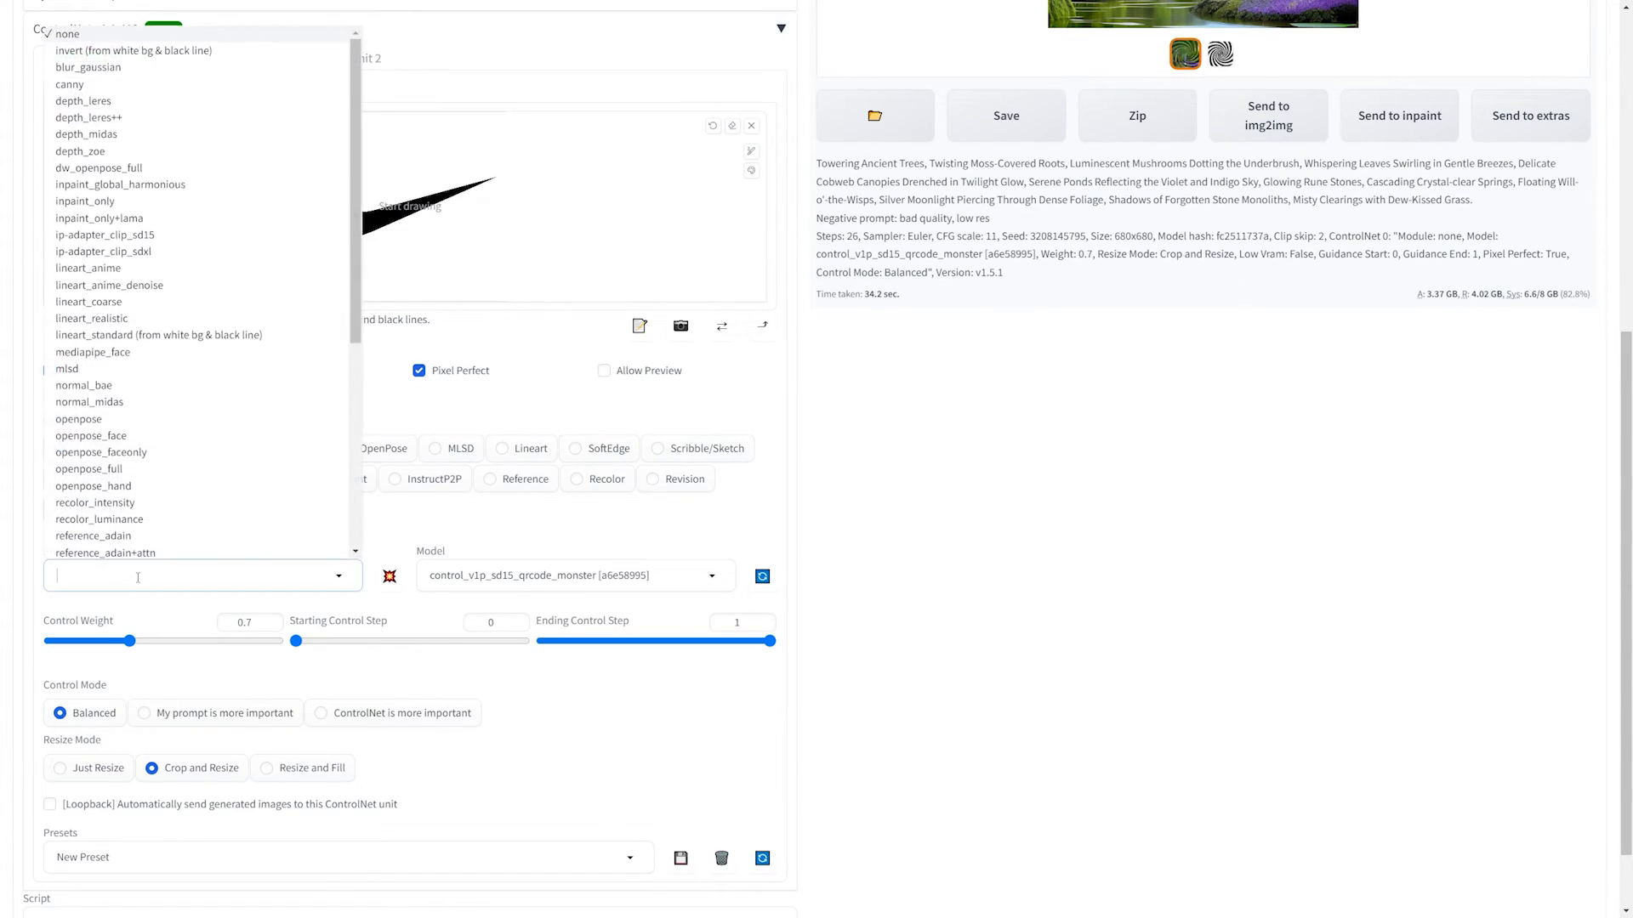
left_click(101, 53)
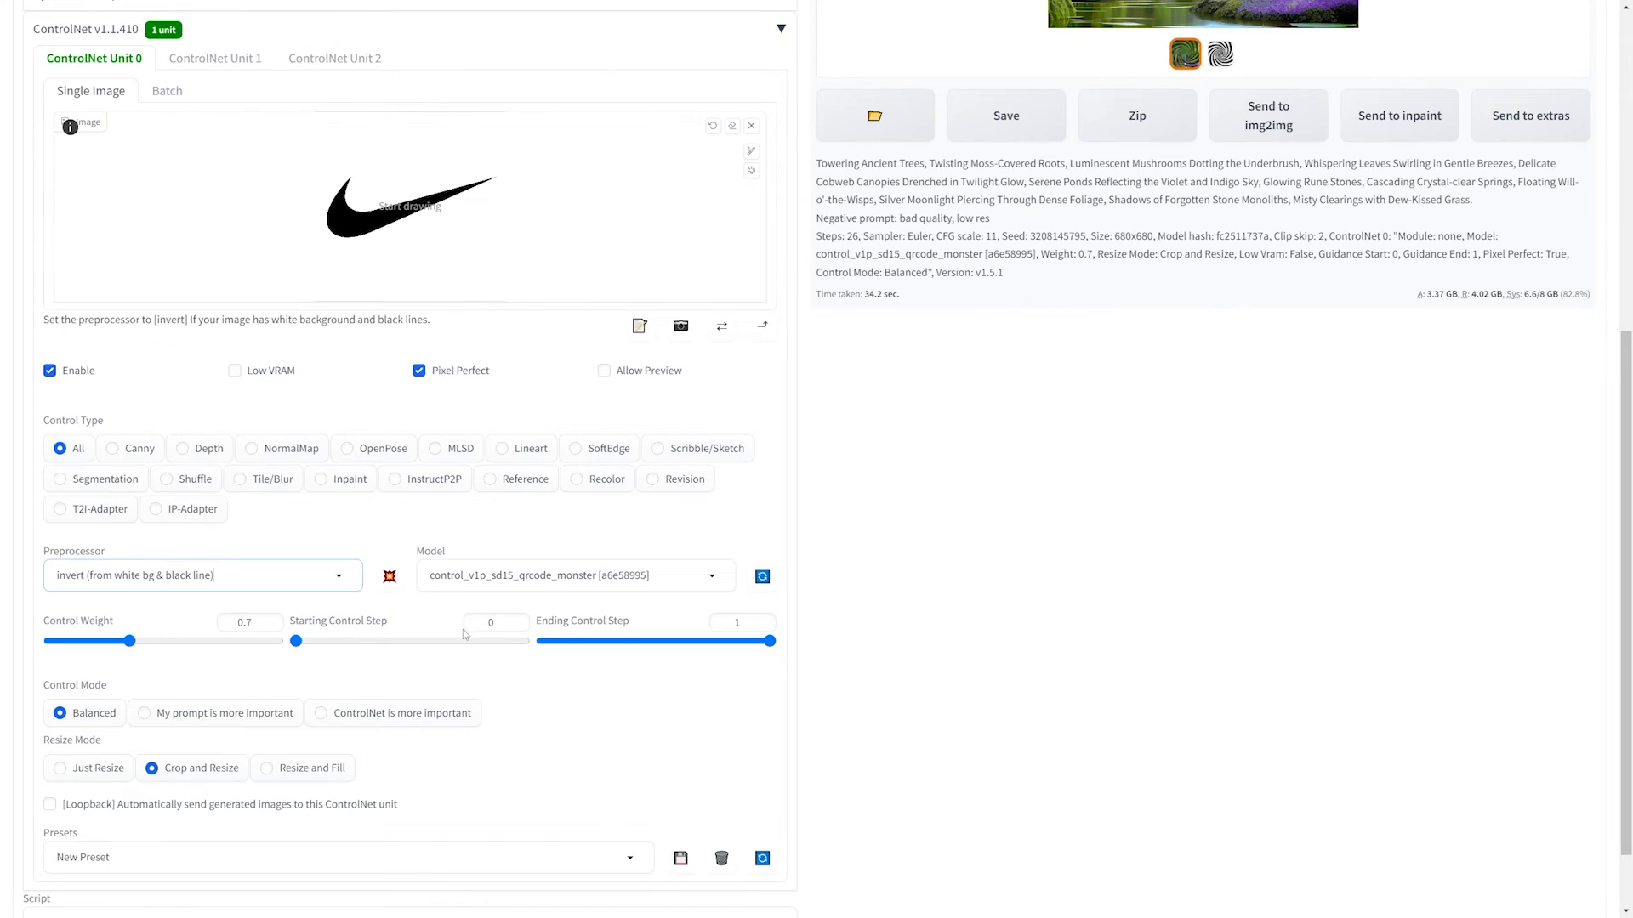
left_click(391, 577)
scroll(651, 277, "up", 1)
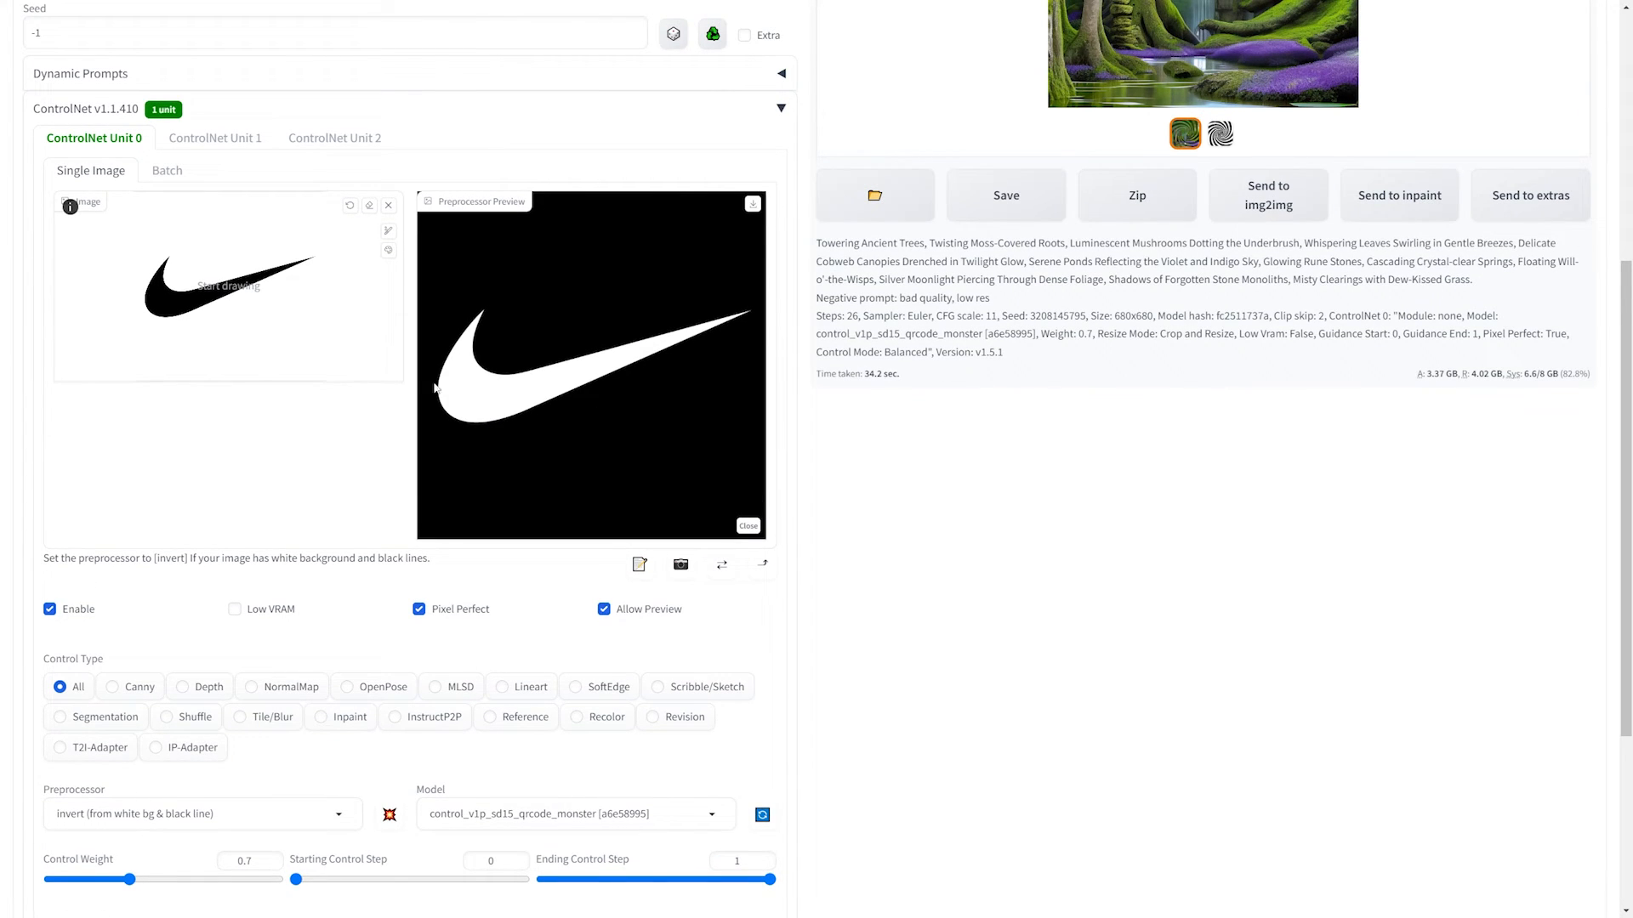
scroll(701, 372, "up", 6)
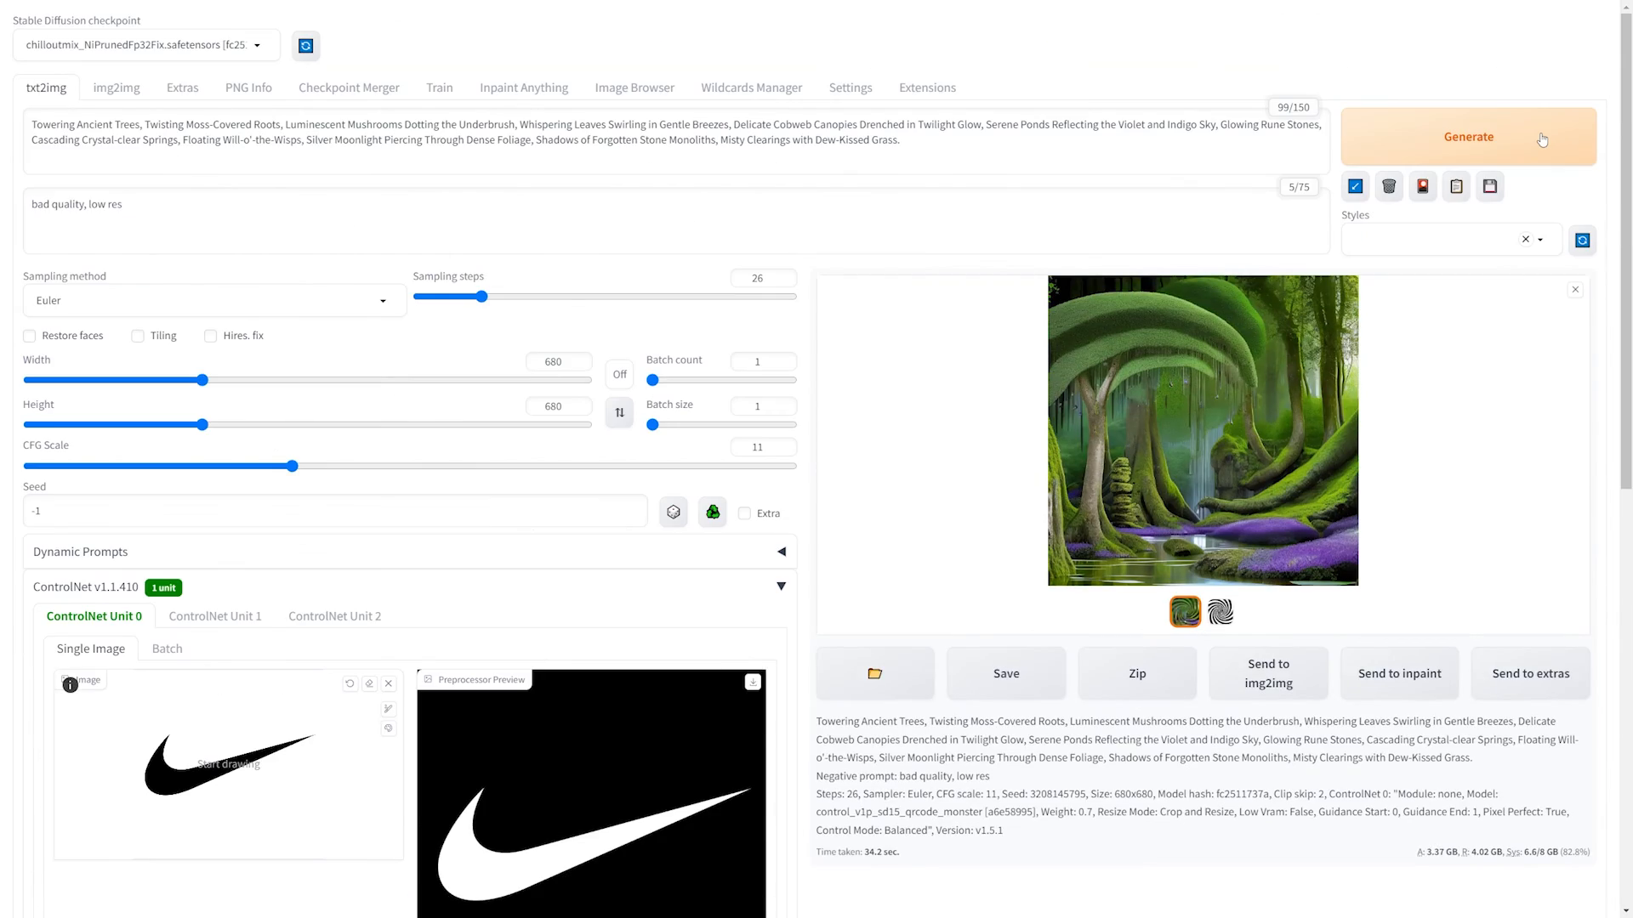
Step: Generate the forest image from the inverted swoosh logo, and raise the ControlNet control weight to 1.4
left_click(1542, 139)
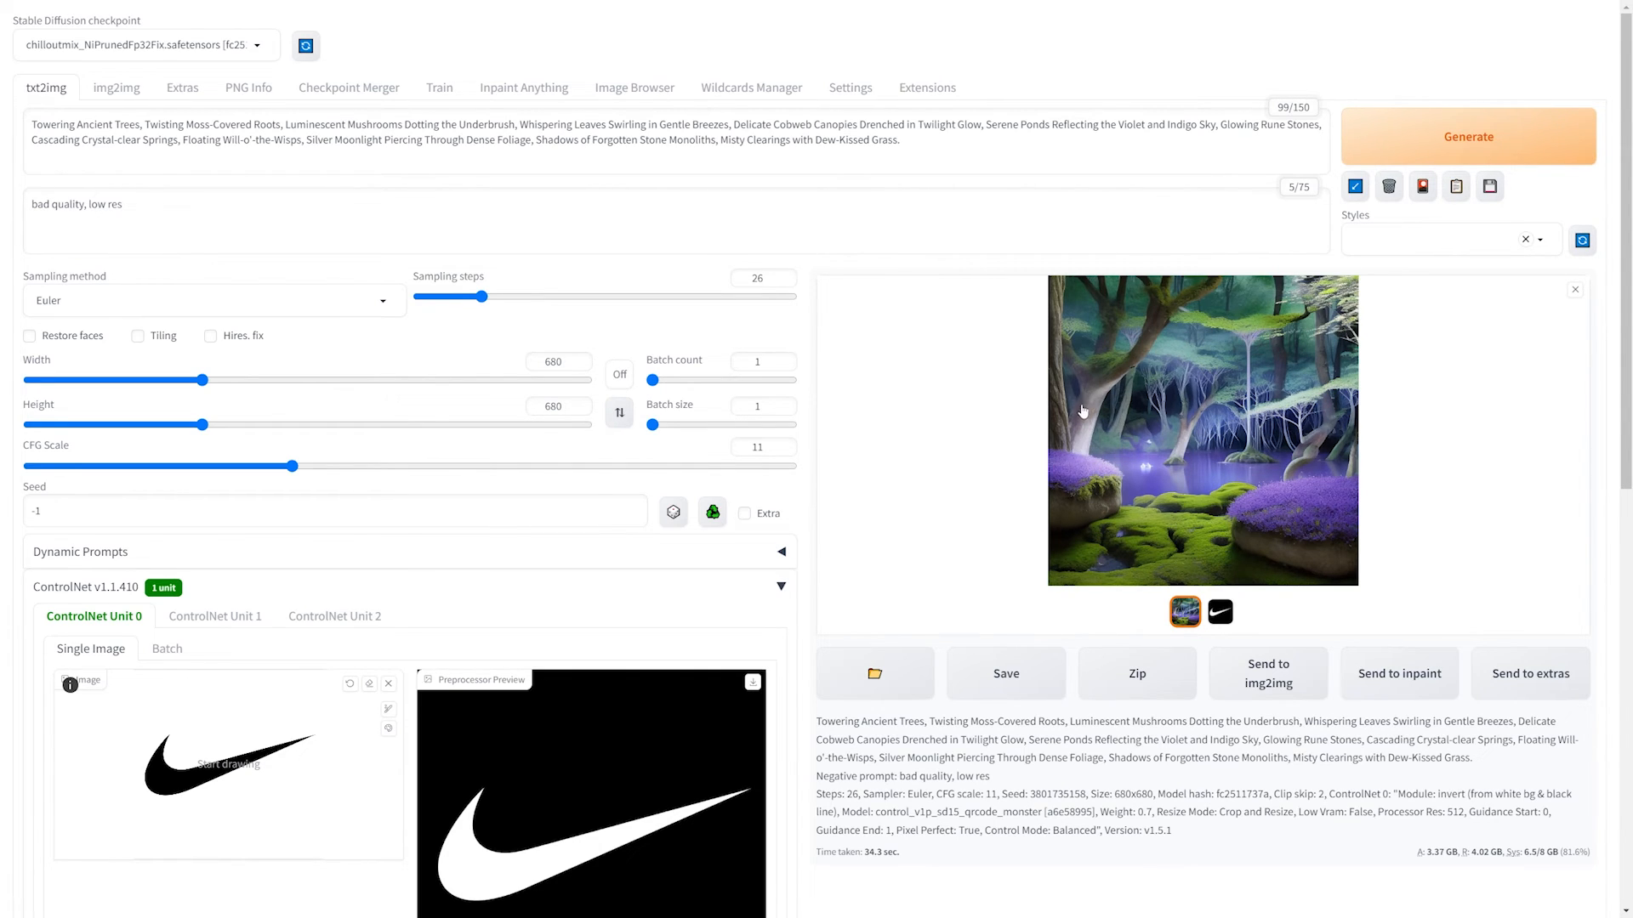
scroll(1071, 425, "down", 8)
left_click_drag(184, 646, 213, 646)
scroll(1054, 528, "up", 10)
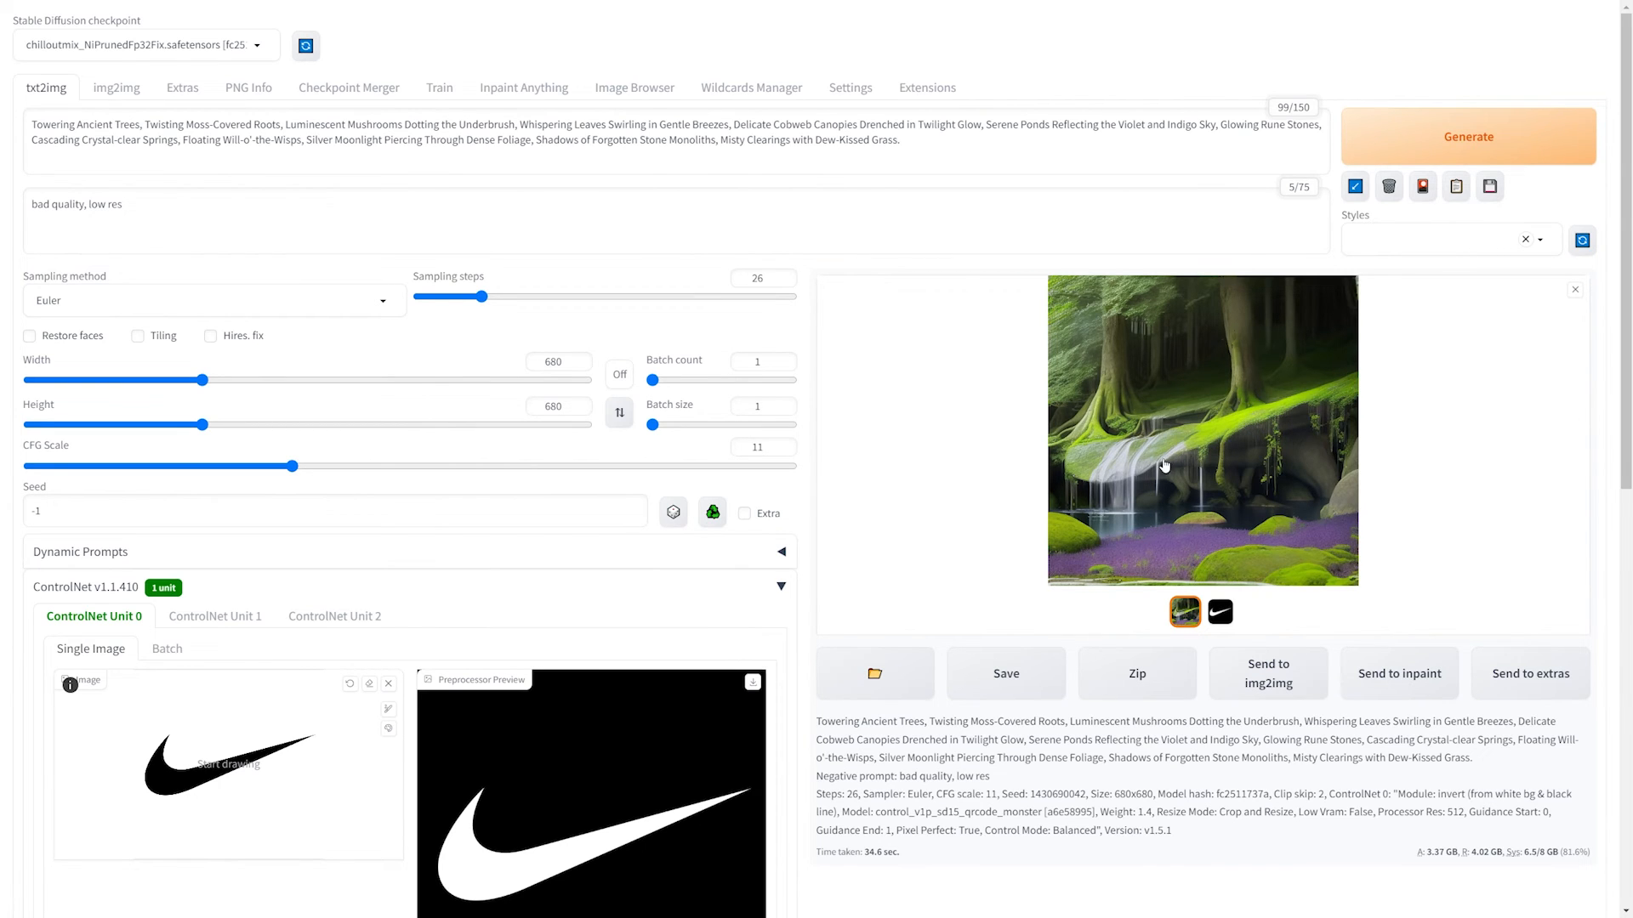
Step: Inspect the newly generated forest image with the hidden swoosh at full size and close the enlarged view
left_click(1323, 381)
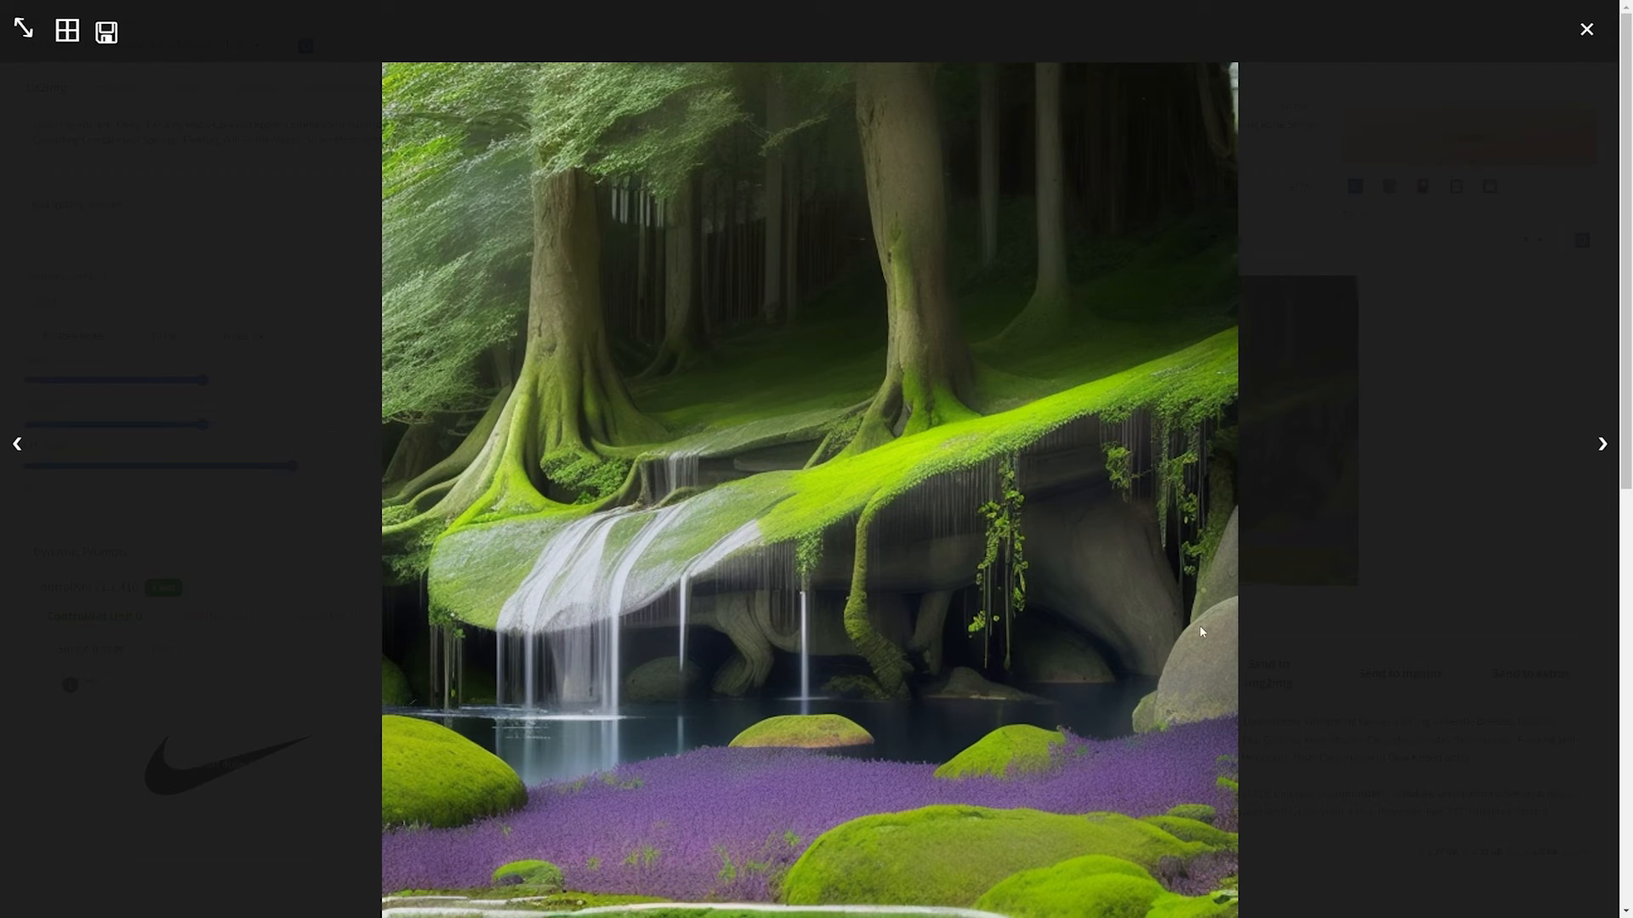
left_click(1093, 457)
Step: Remove the swoosh logo from ControlNet Unit 0, set its preprocessor to none and disable Allow Preview
scroll(740, 589, "down", 1)
scroll(692, 569, "down", 3)
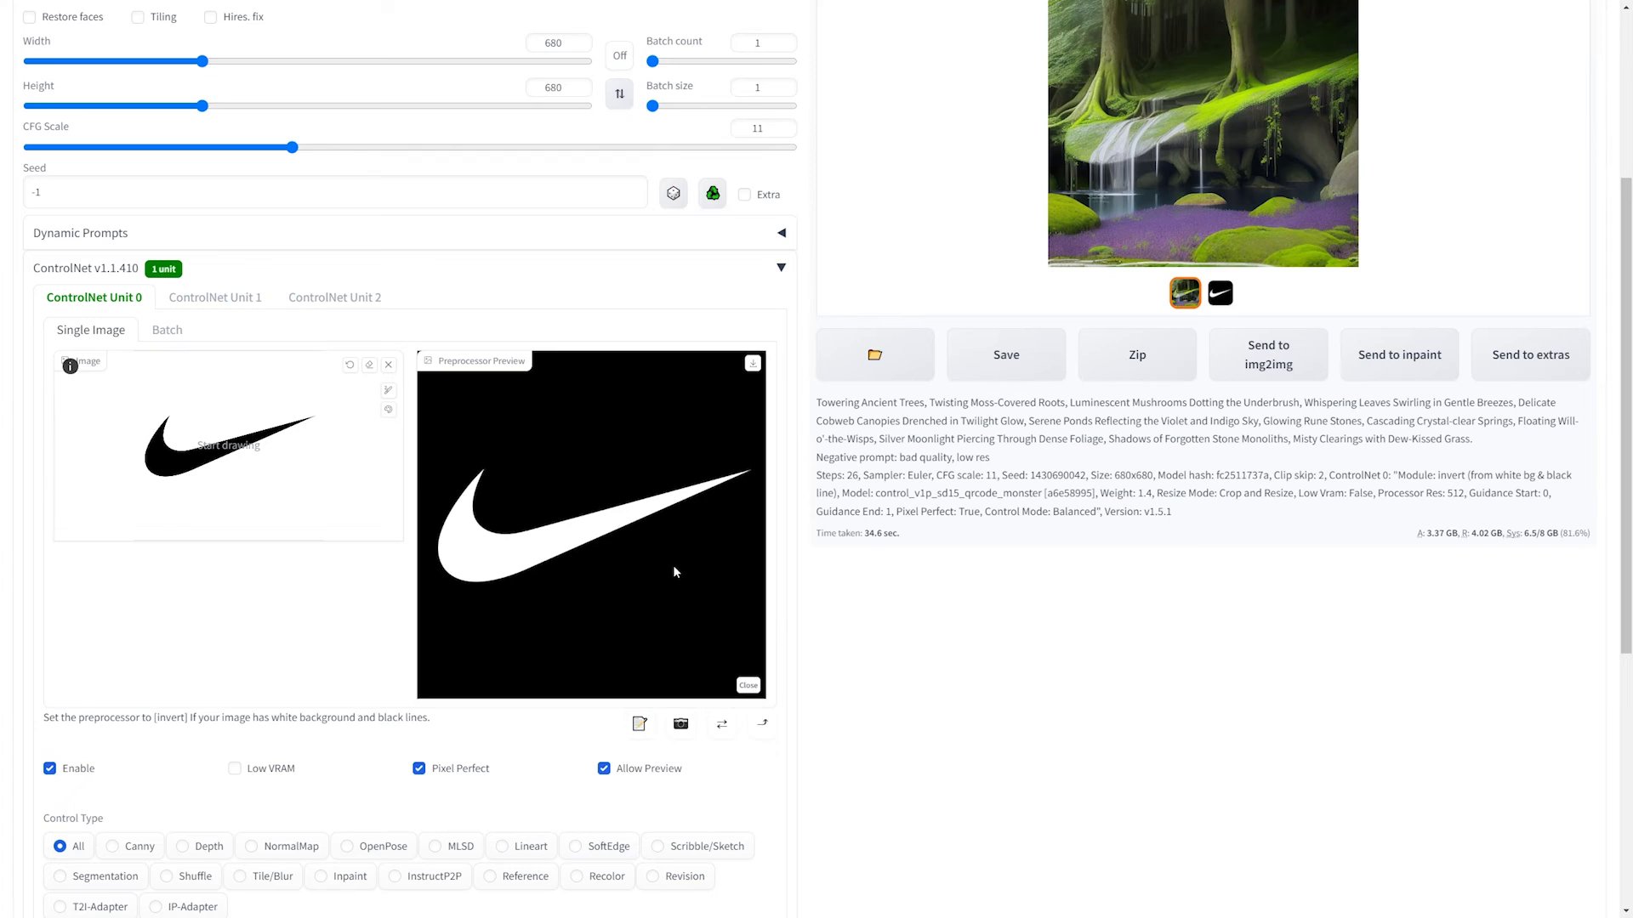
left_click(388, 364)
scroll(362, 396, "down", 3)
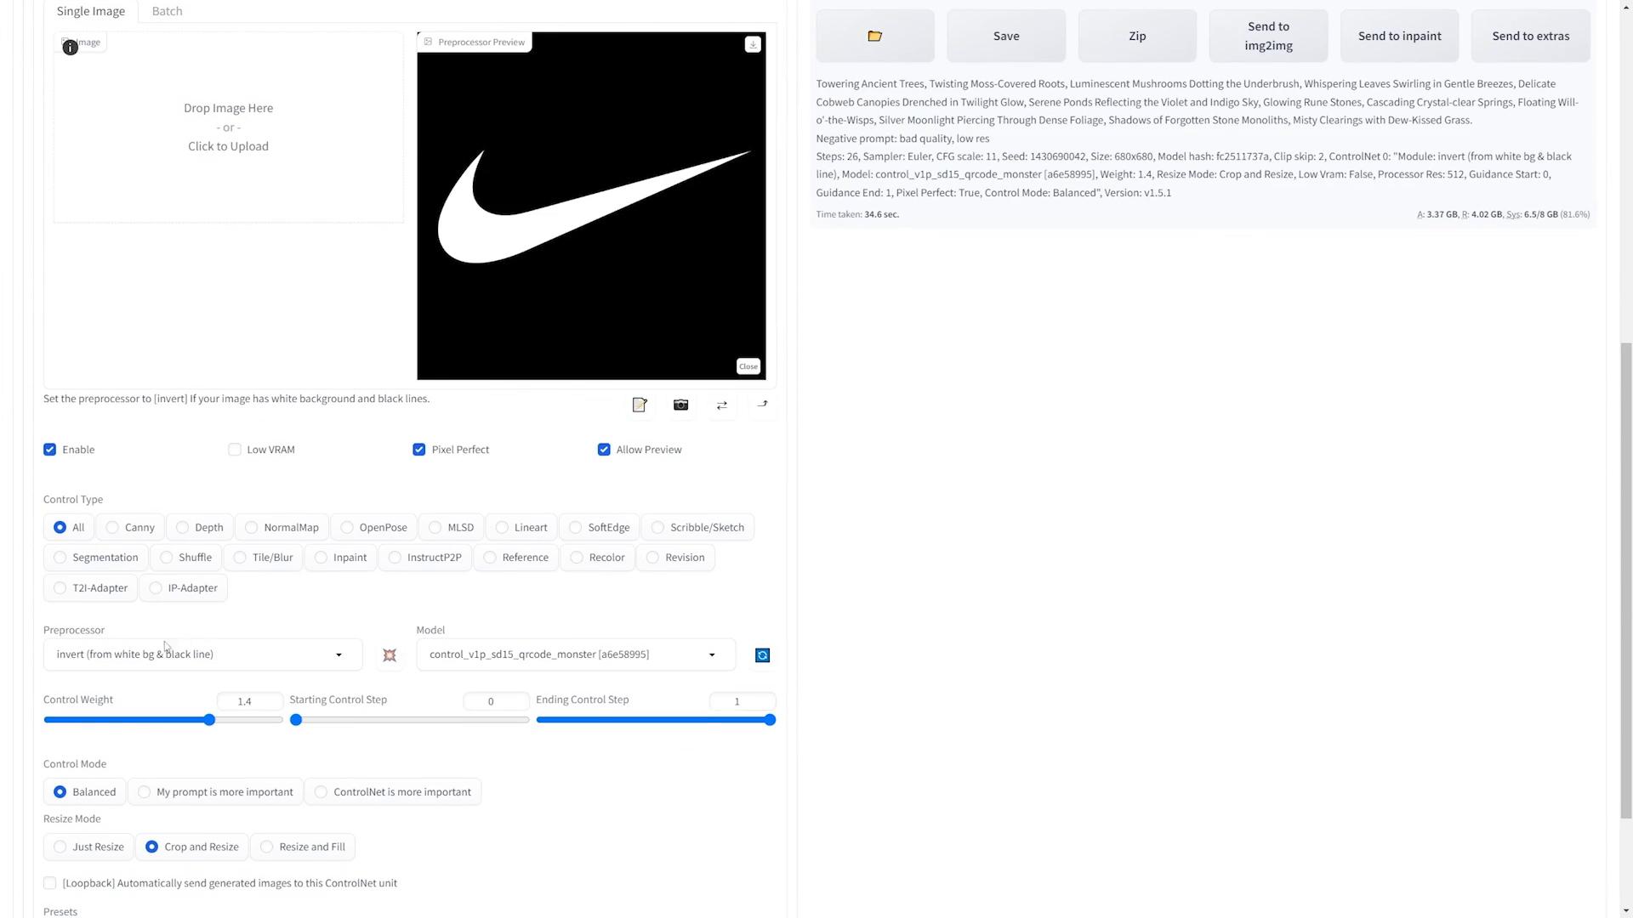
left_click(194, 660)
scroll(94, 68, "up", 1)
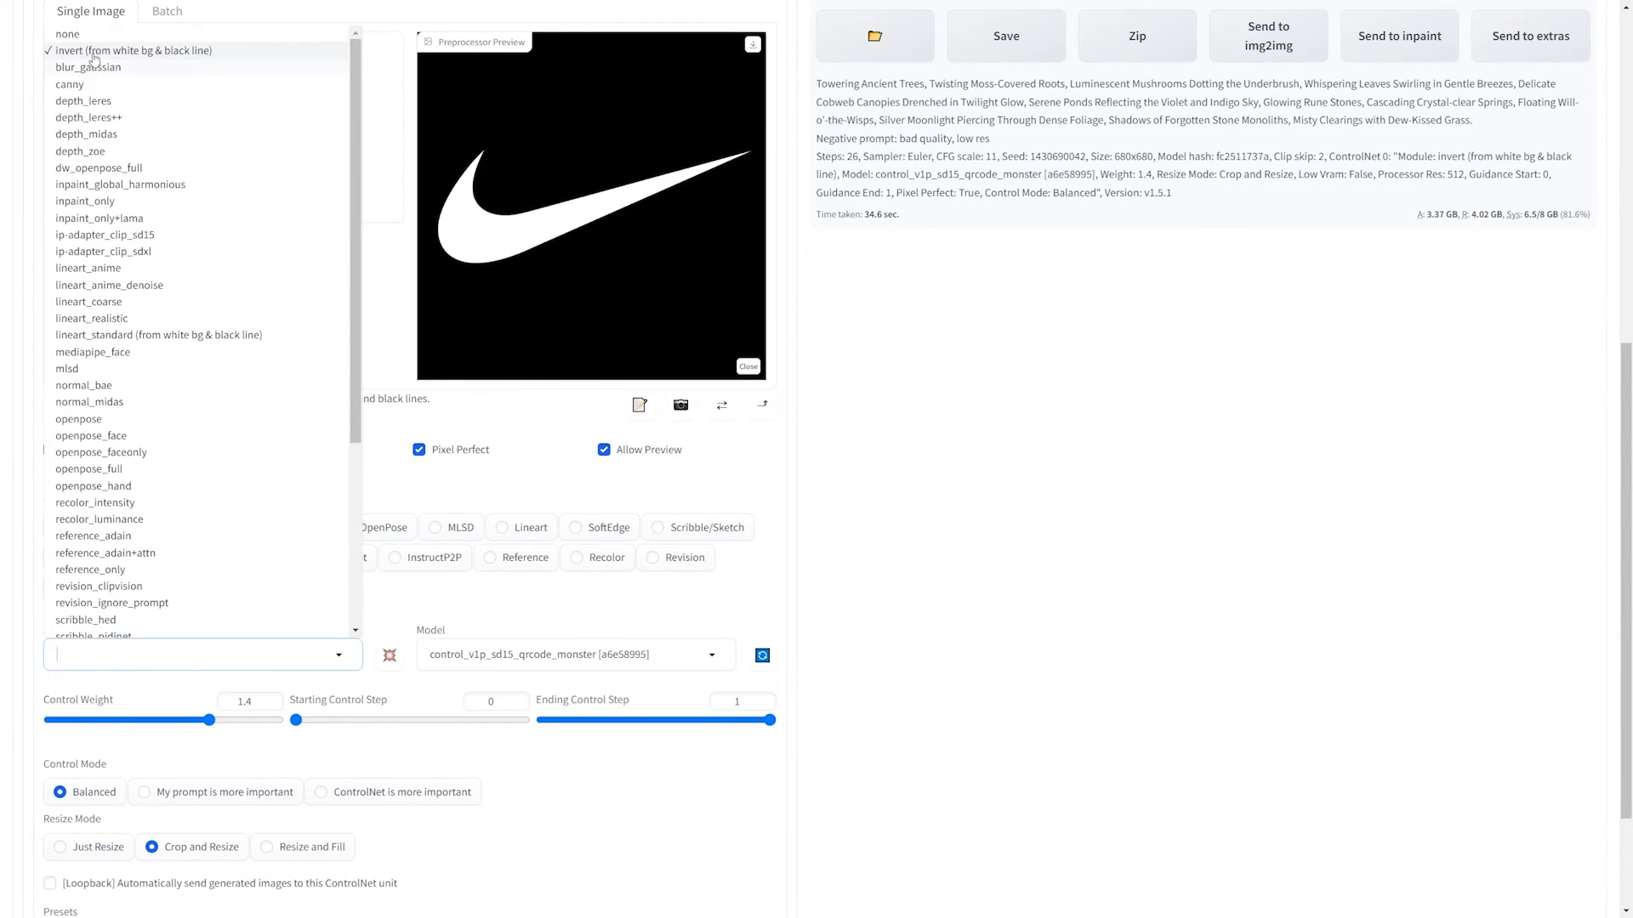
left_click(85, 34)
left_click(603, 449)
Step: Load the portrait photo of the man in a dark suit into ControlNet Unit 0 and set the control weight to 2
scroll(409, 425, "up", 5)
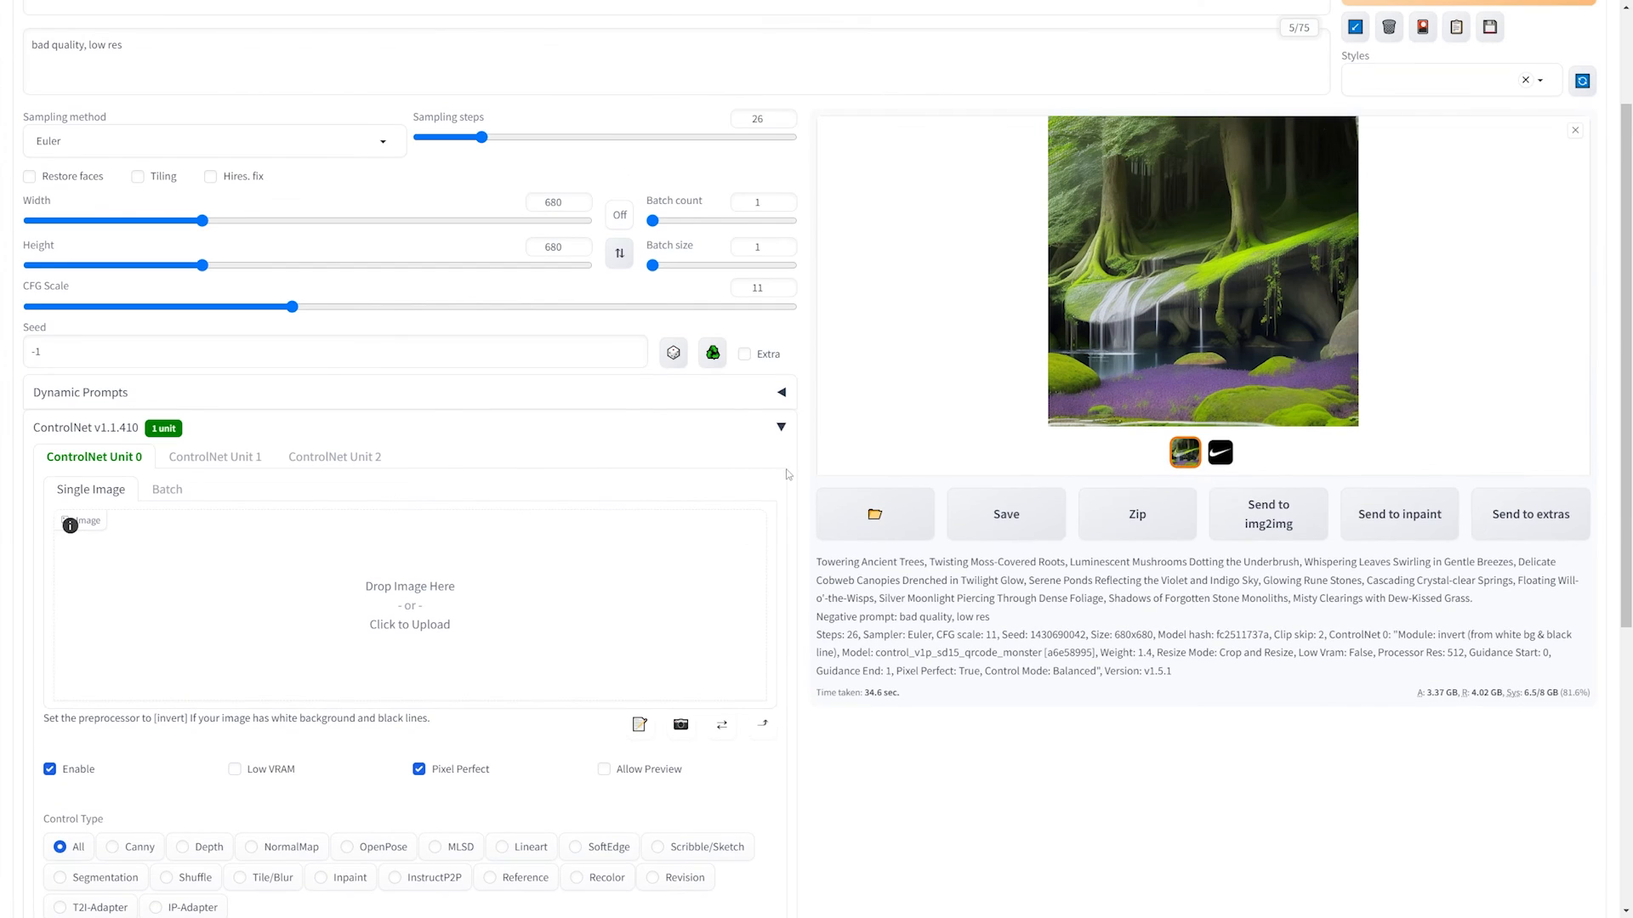
left_click_drag(696, 589, 694, 587)
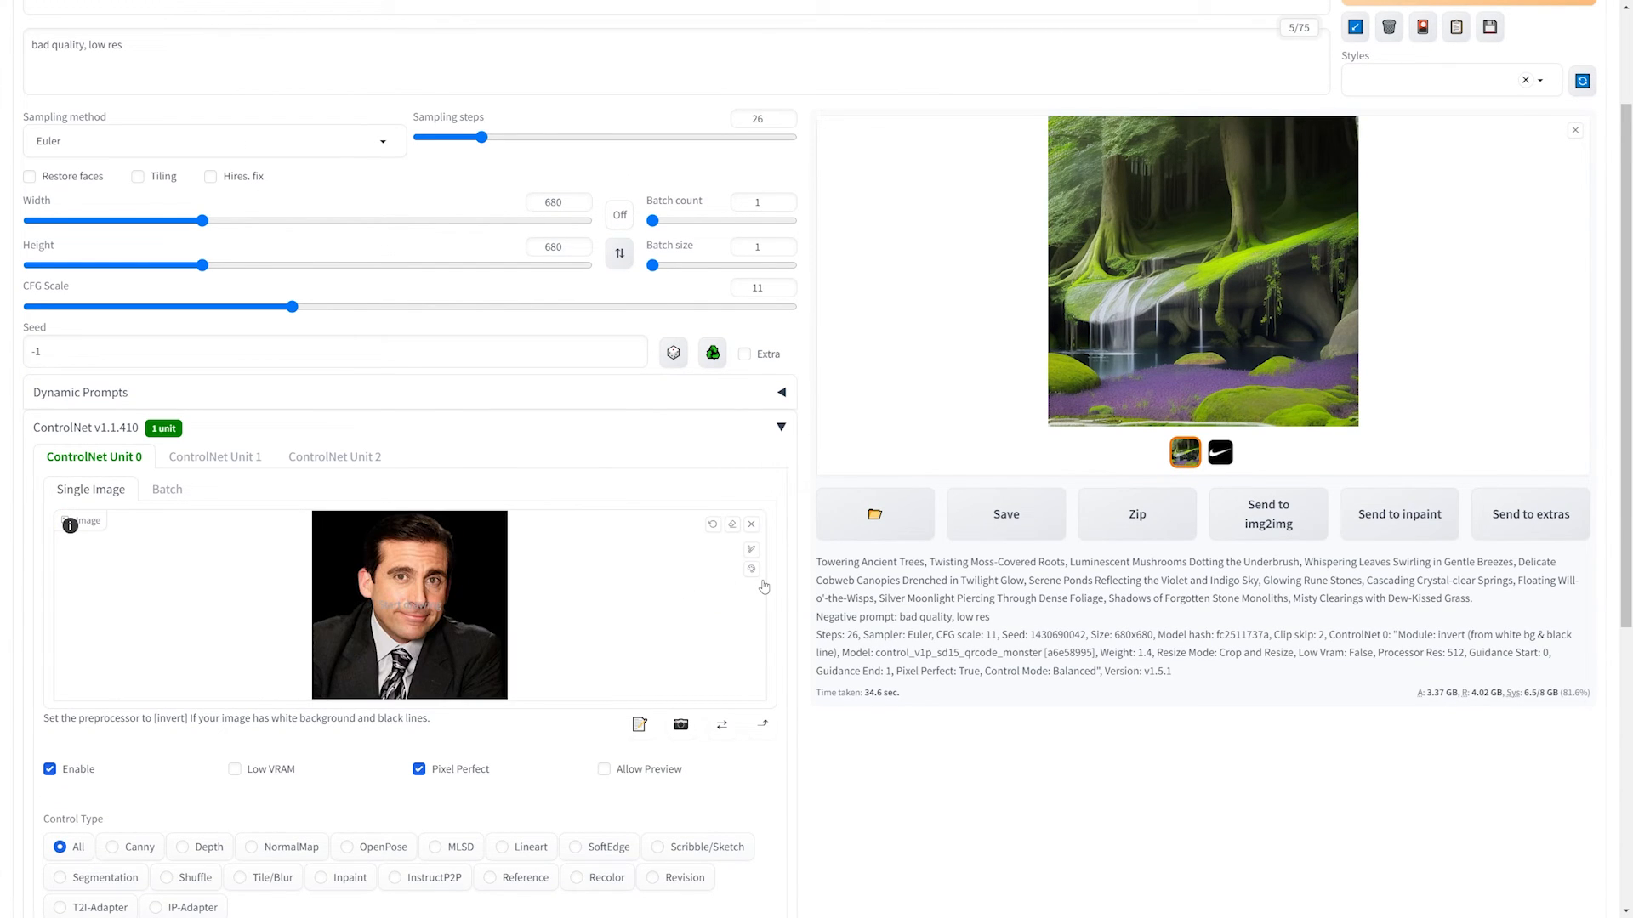
scroll(868, 487, "up", 2)
scroll(868, 486, "down", 5)
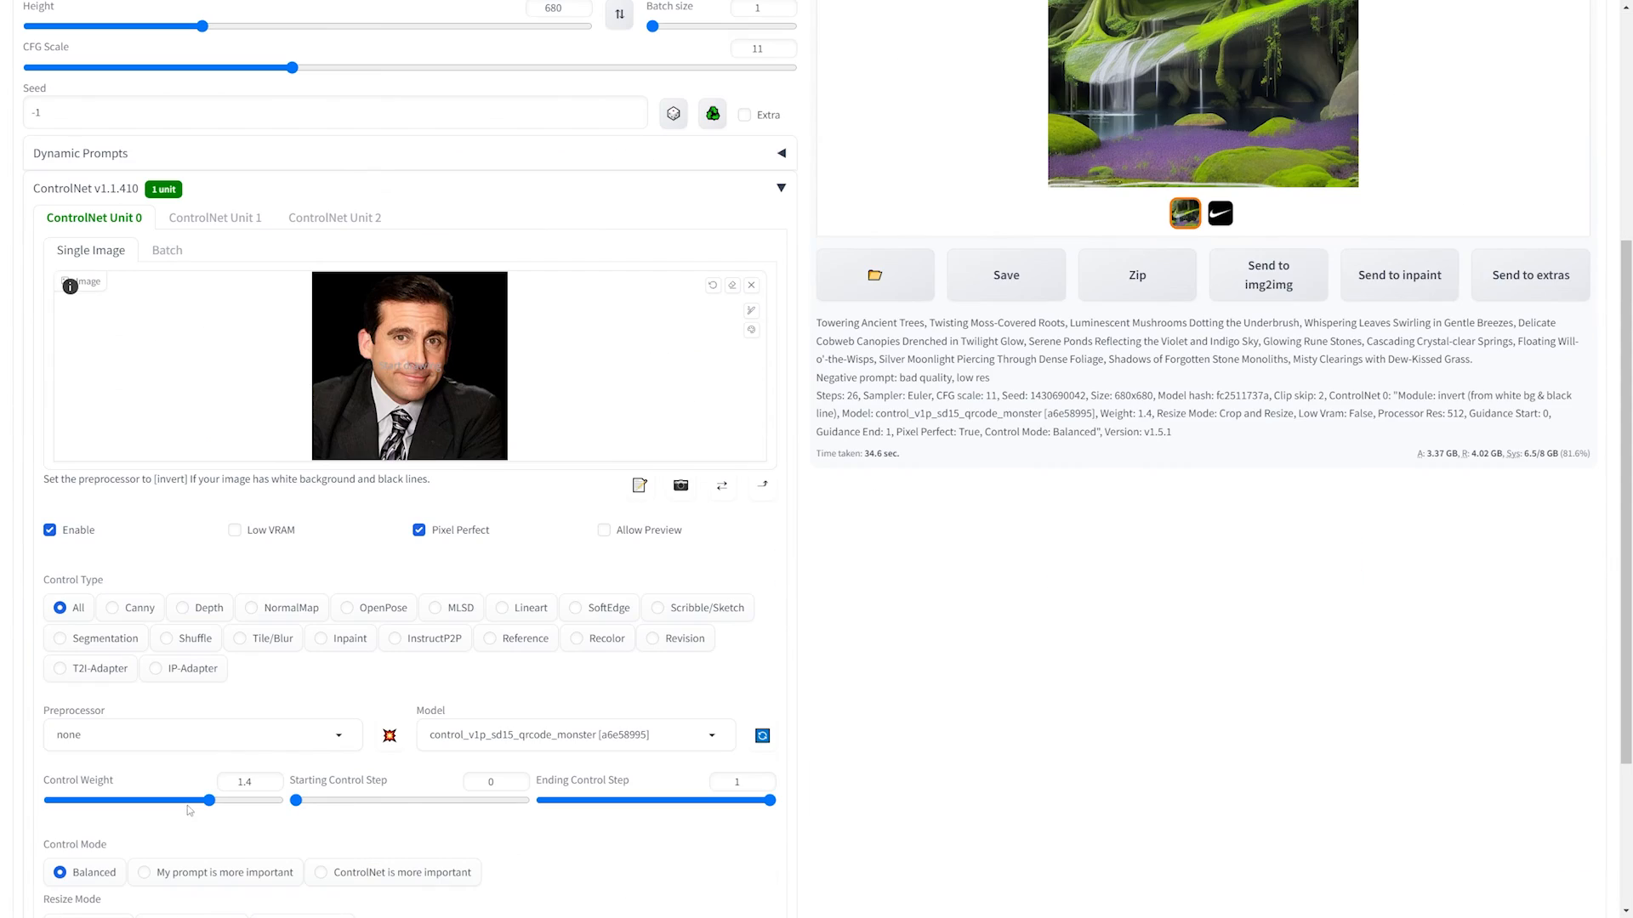
left_click_drag(219, 810, 293, 804)
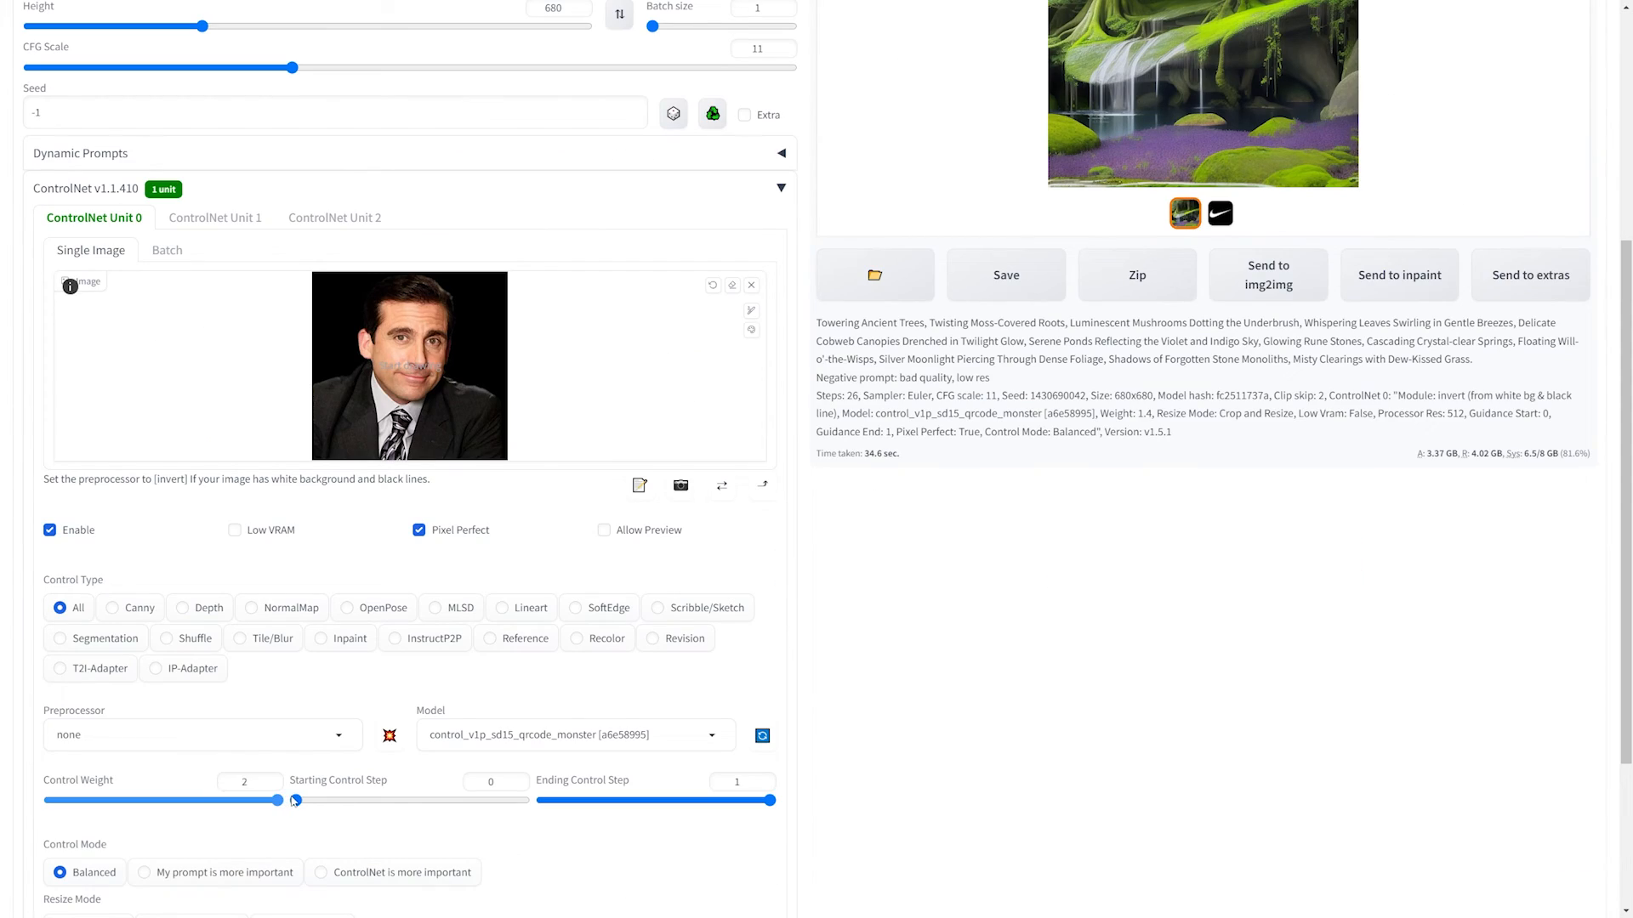
Step: Generate the forest image from the portrait and inspect the result at full size before closing it
scroll(1066, 712, "up", 5)
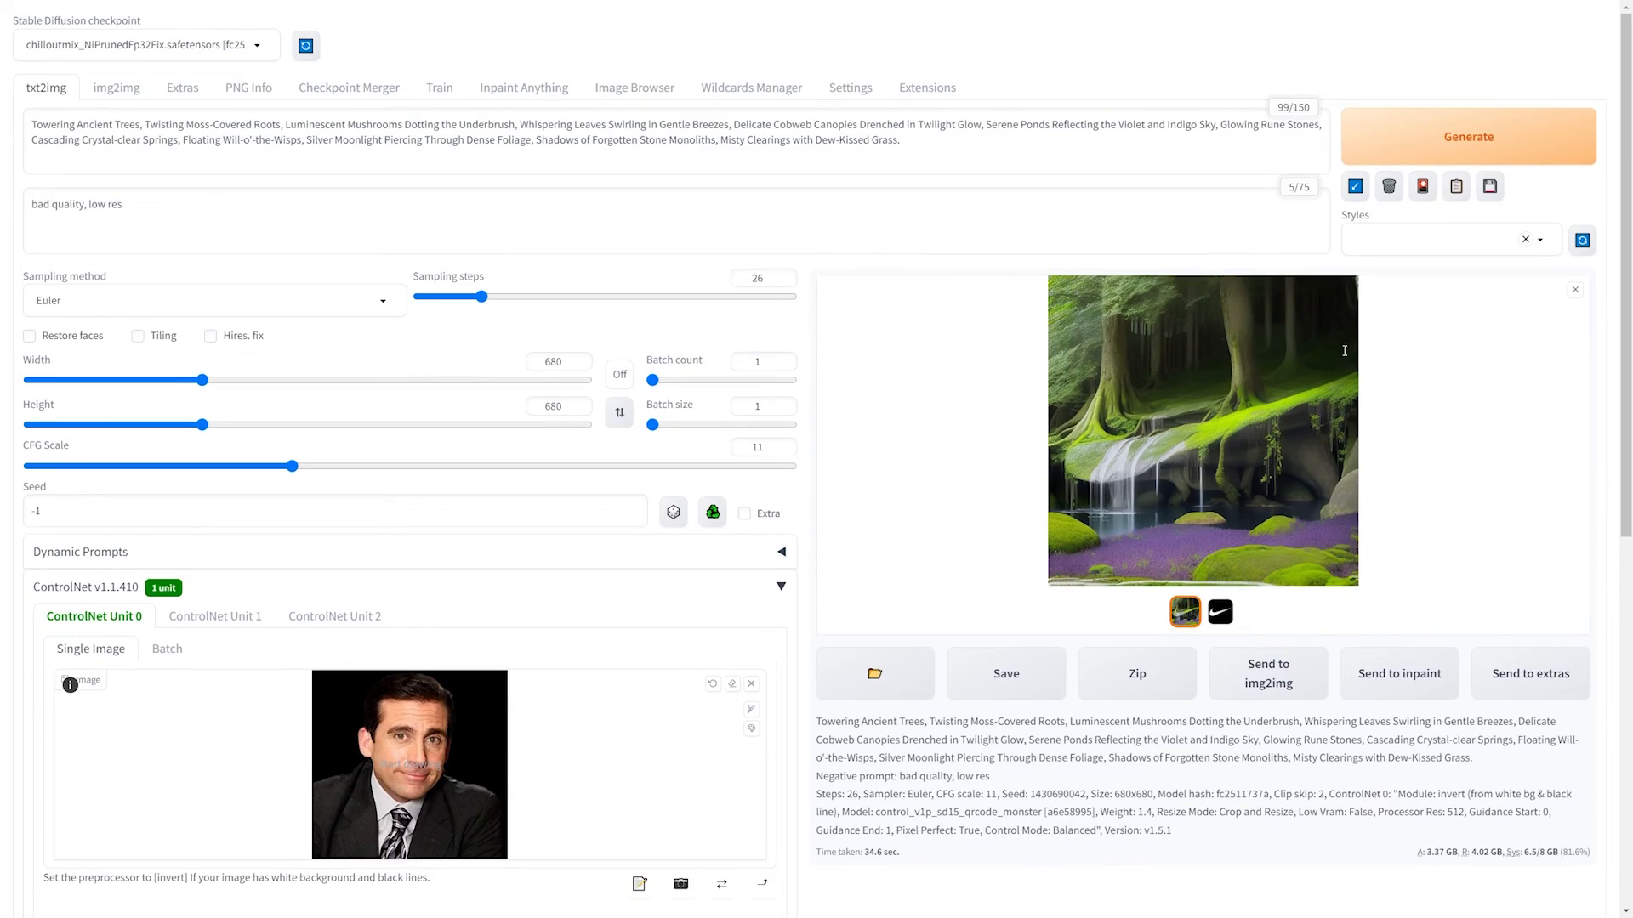
left_click(1449, 130)
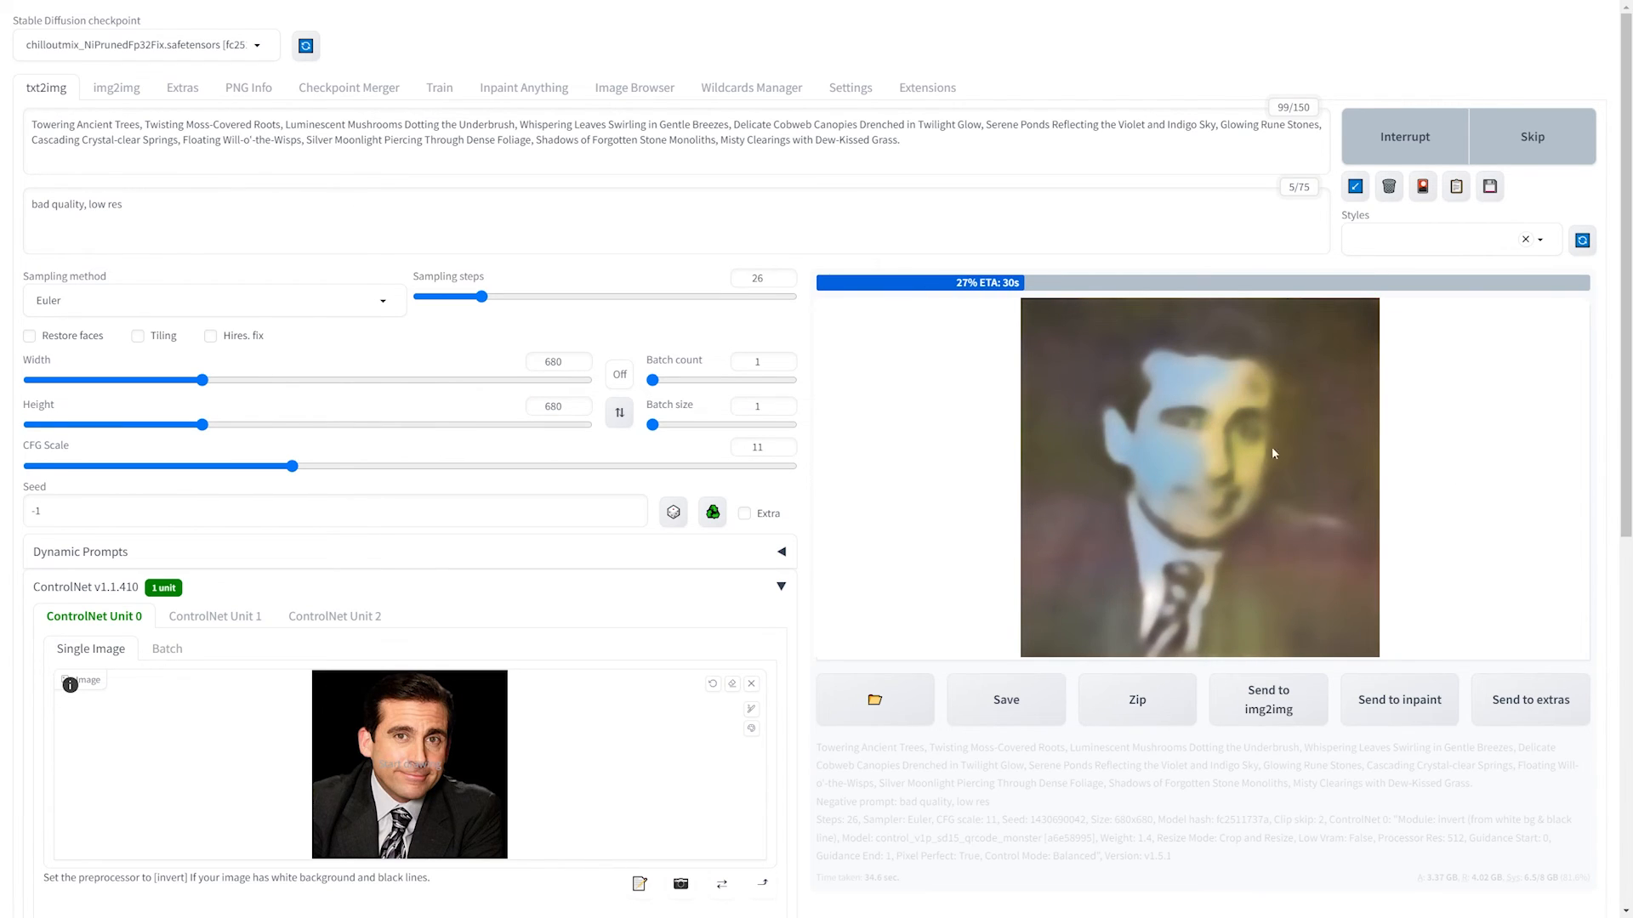
left_click(1203, 590)
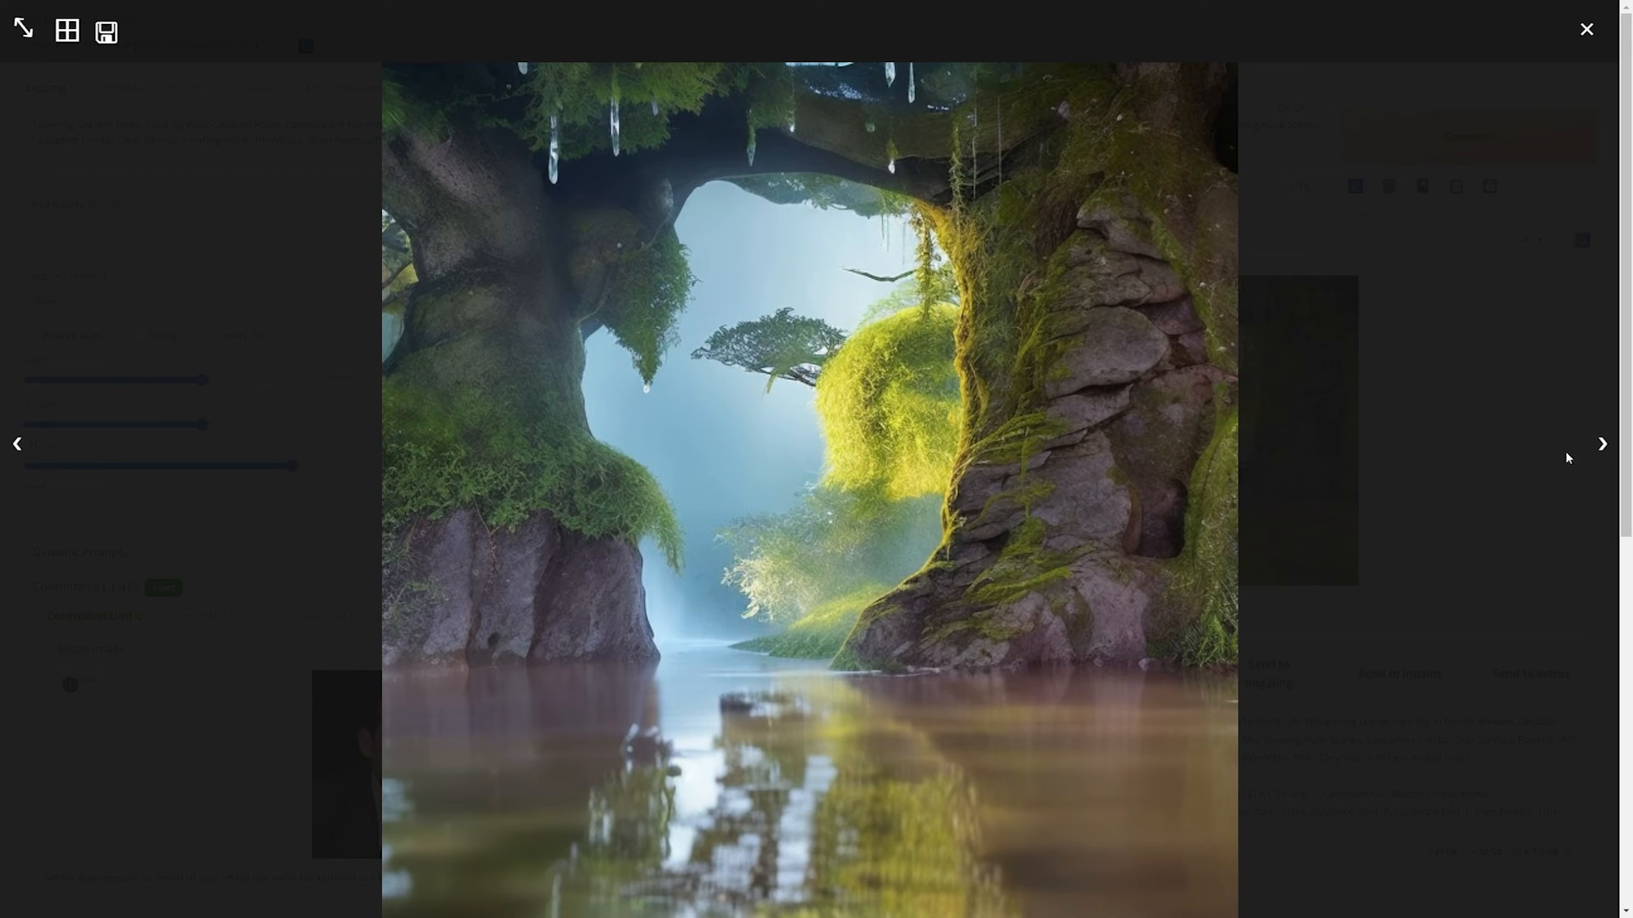
left_click(1476, 431)
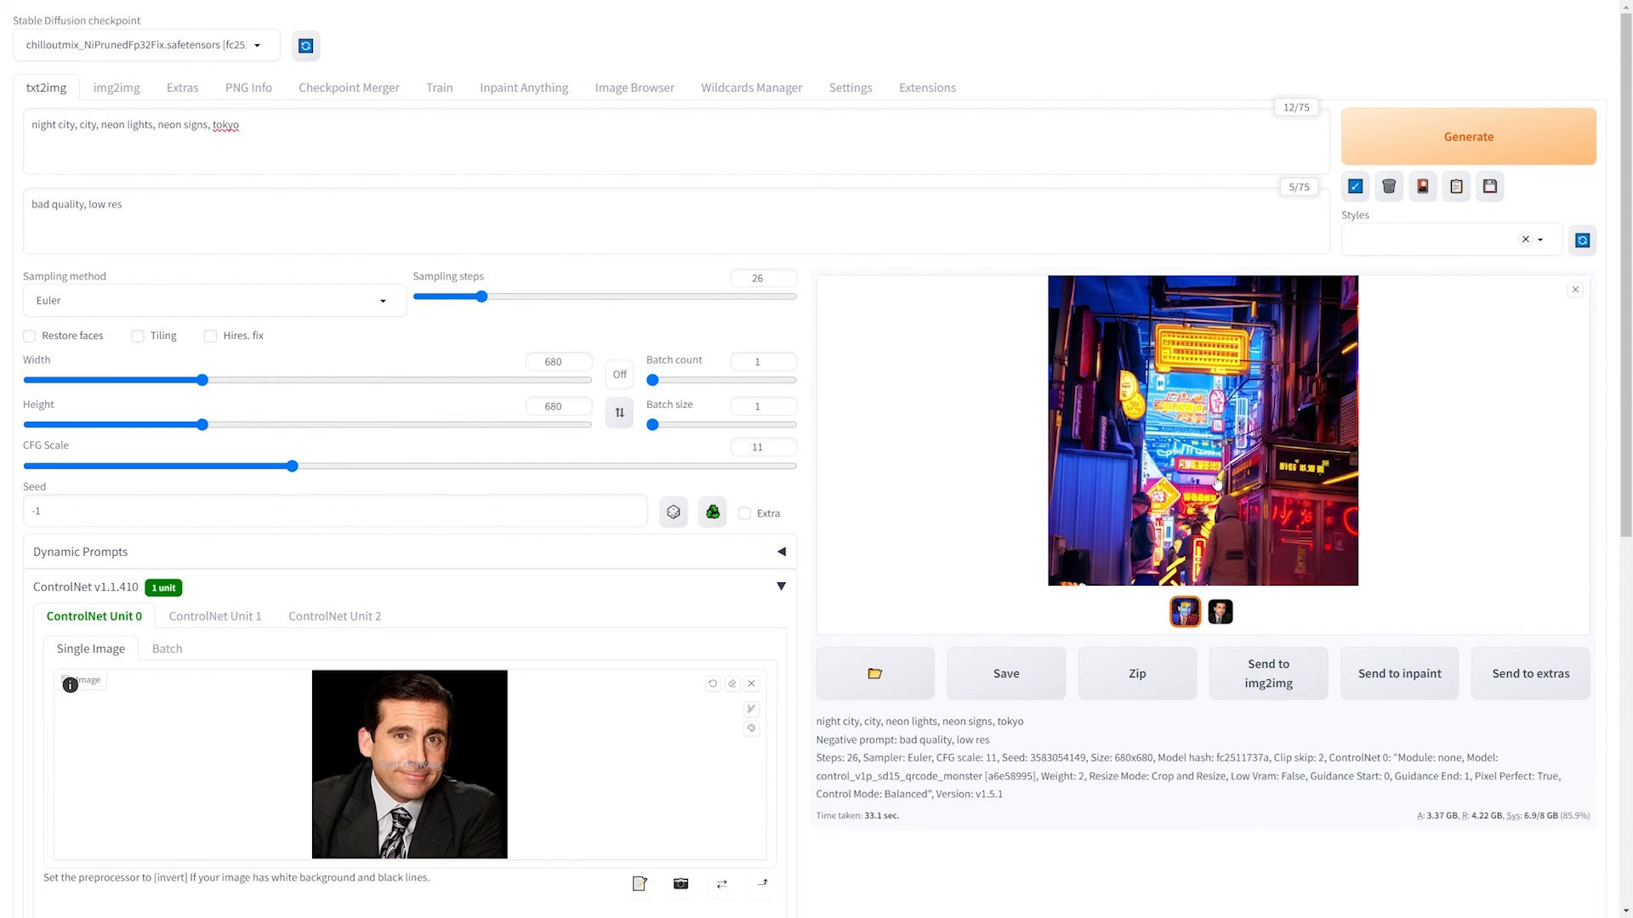
Step: Inspect the neon Tokyo night-city image generated from the portrait at full size and close the enlarged view
left_click(1227, 444)
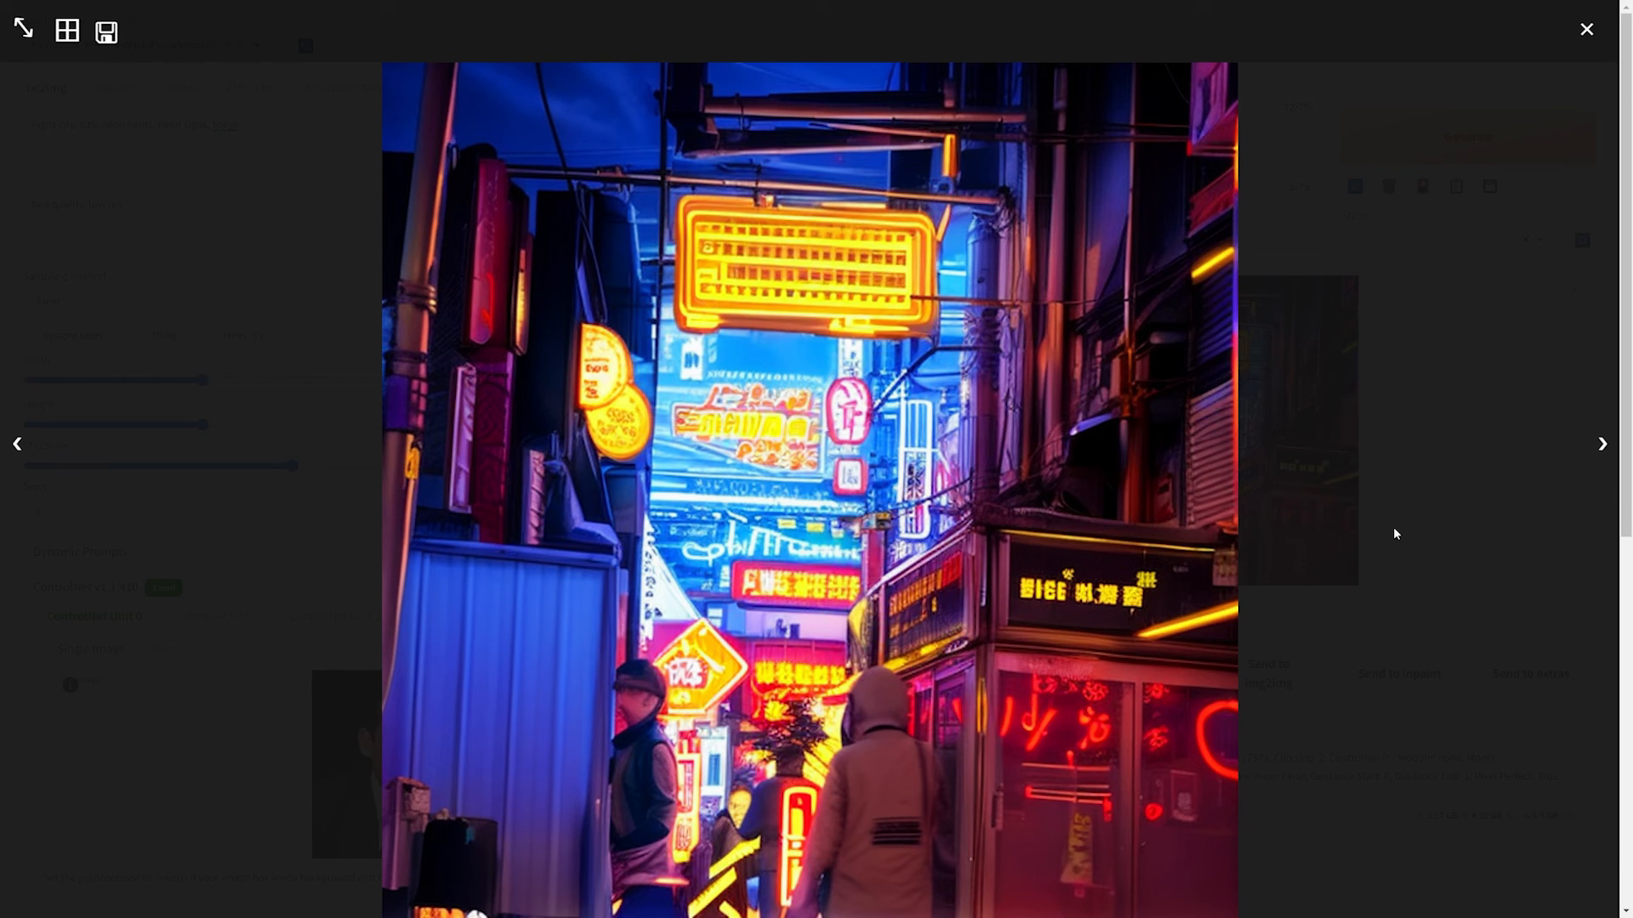
left_click(1400, 481)
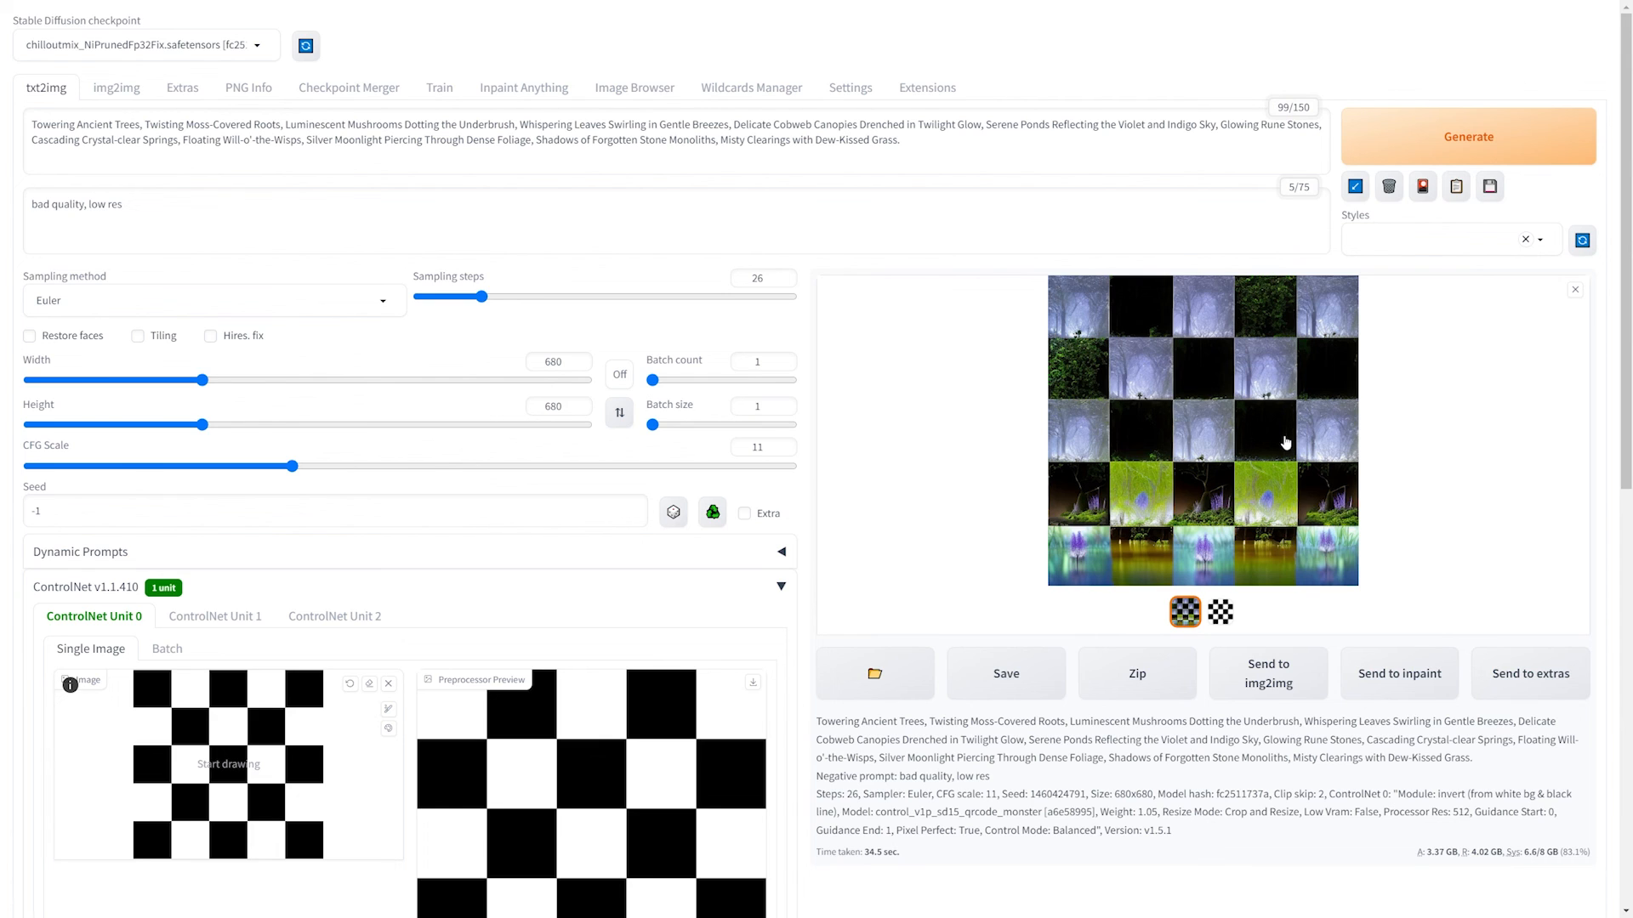
Step: Review the ControlNet settings for the checkerboard control image and view the resulting forest checkerboard at full size
scroll(707, 446, "down", 5)
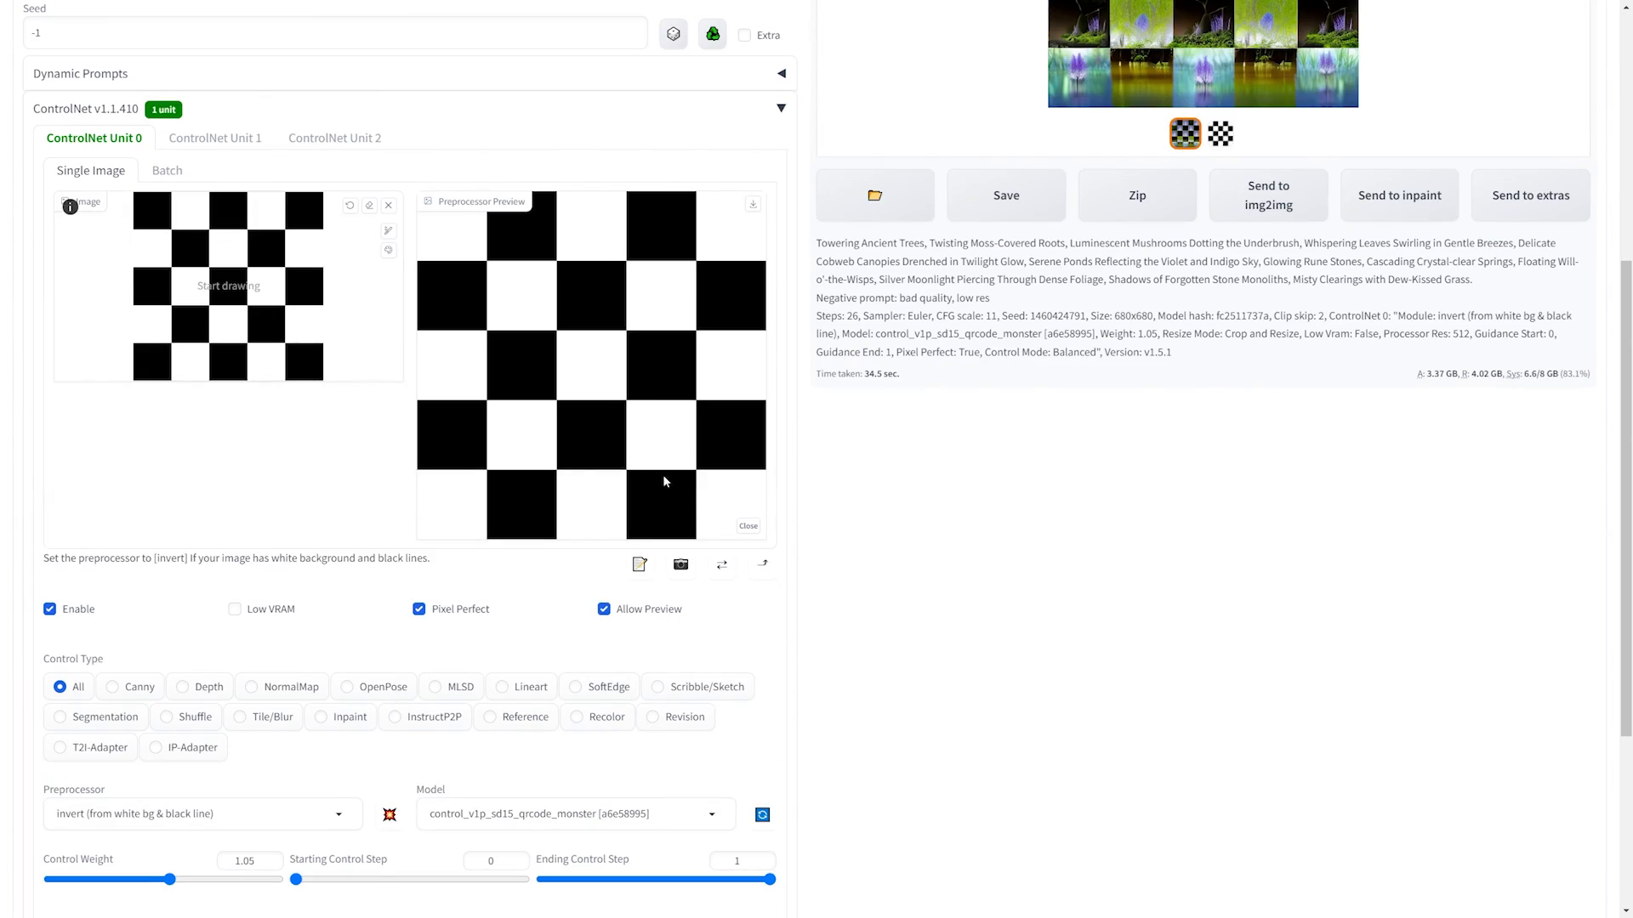
scroll(650, 400, "down", 3)
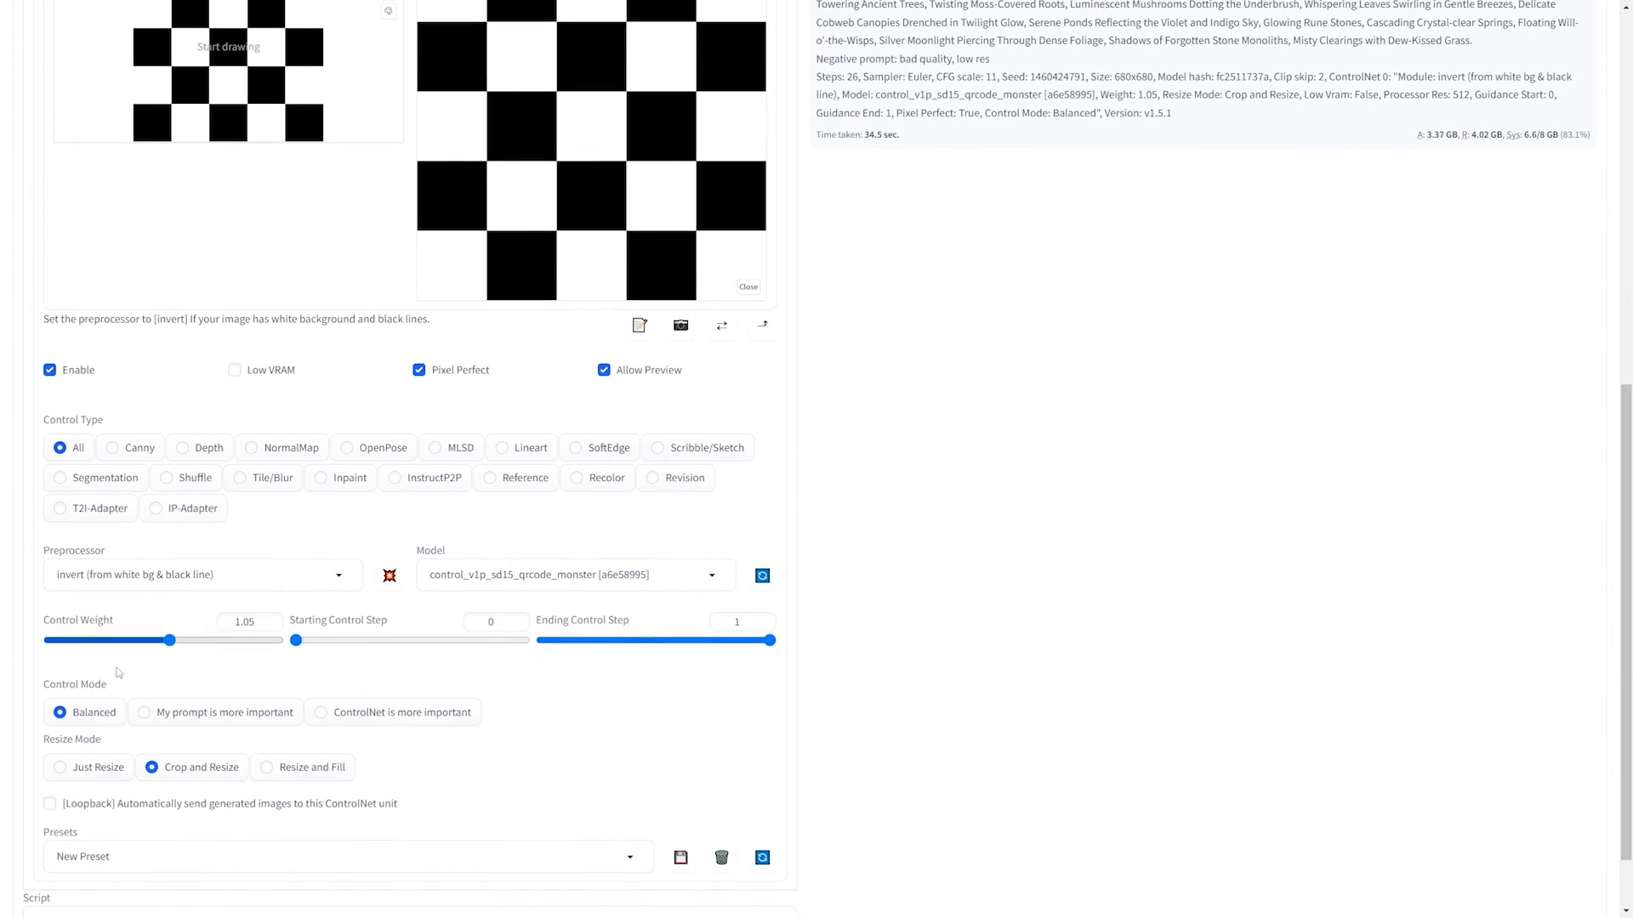
scroll(1184, 612, "up", 8)
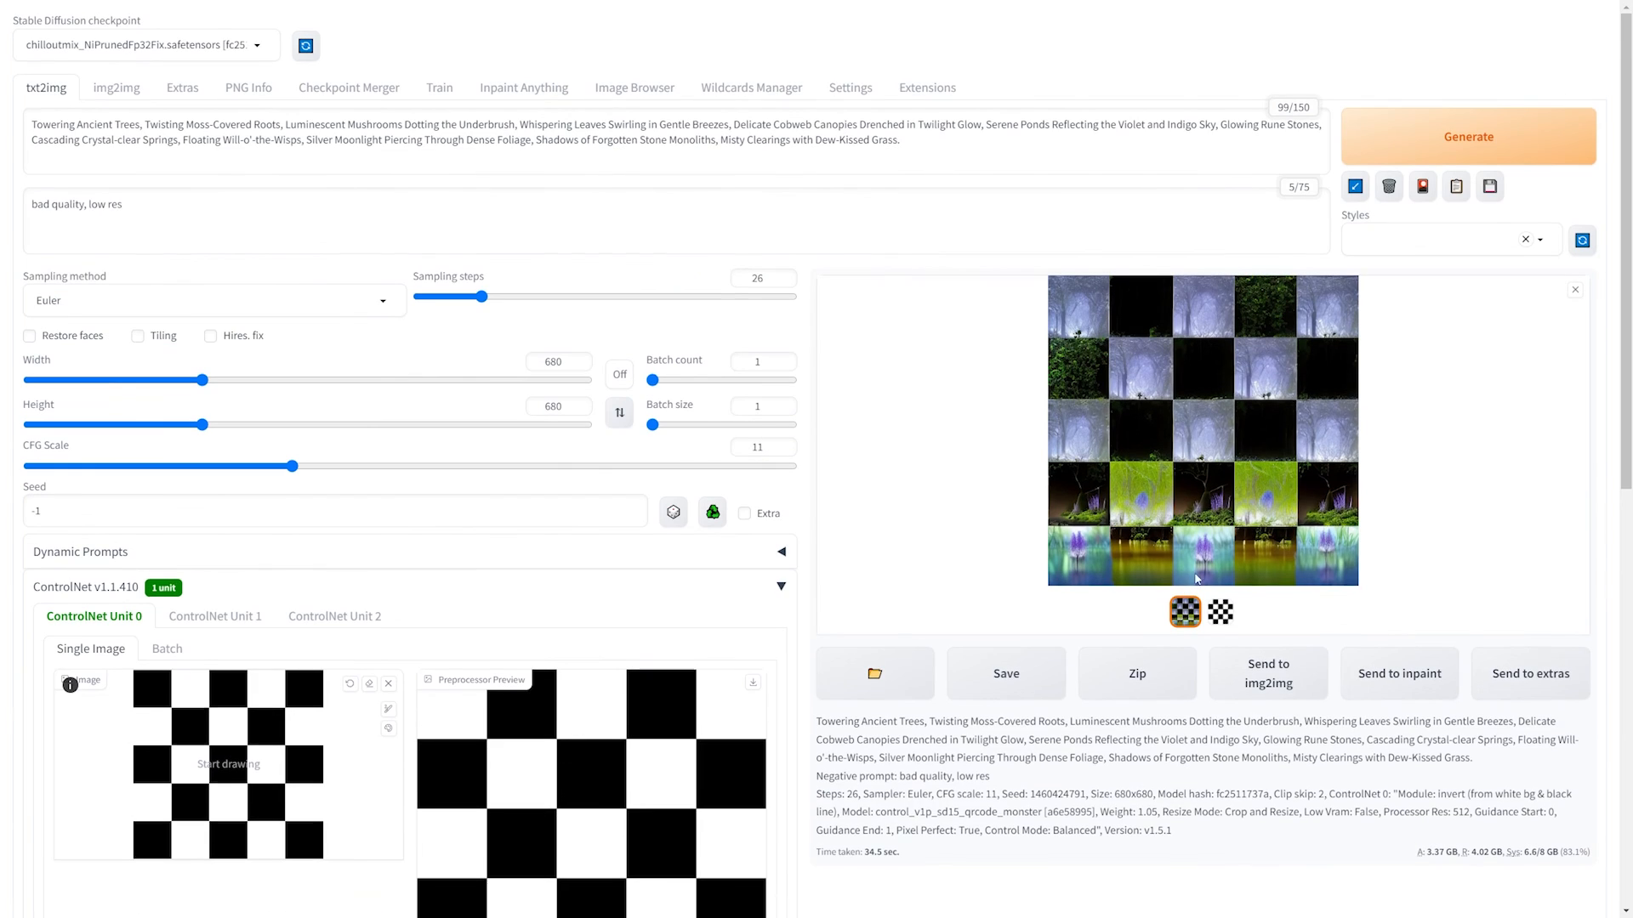
left_click(1214, 488)
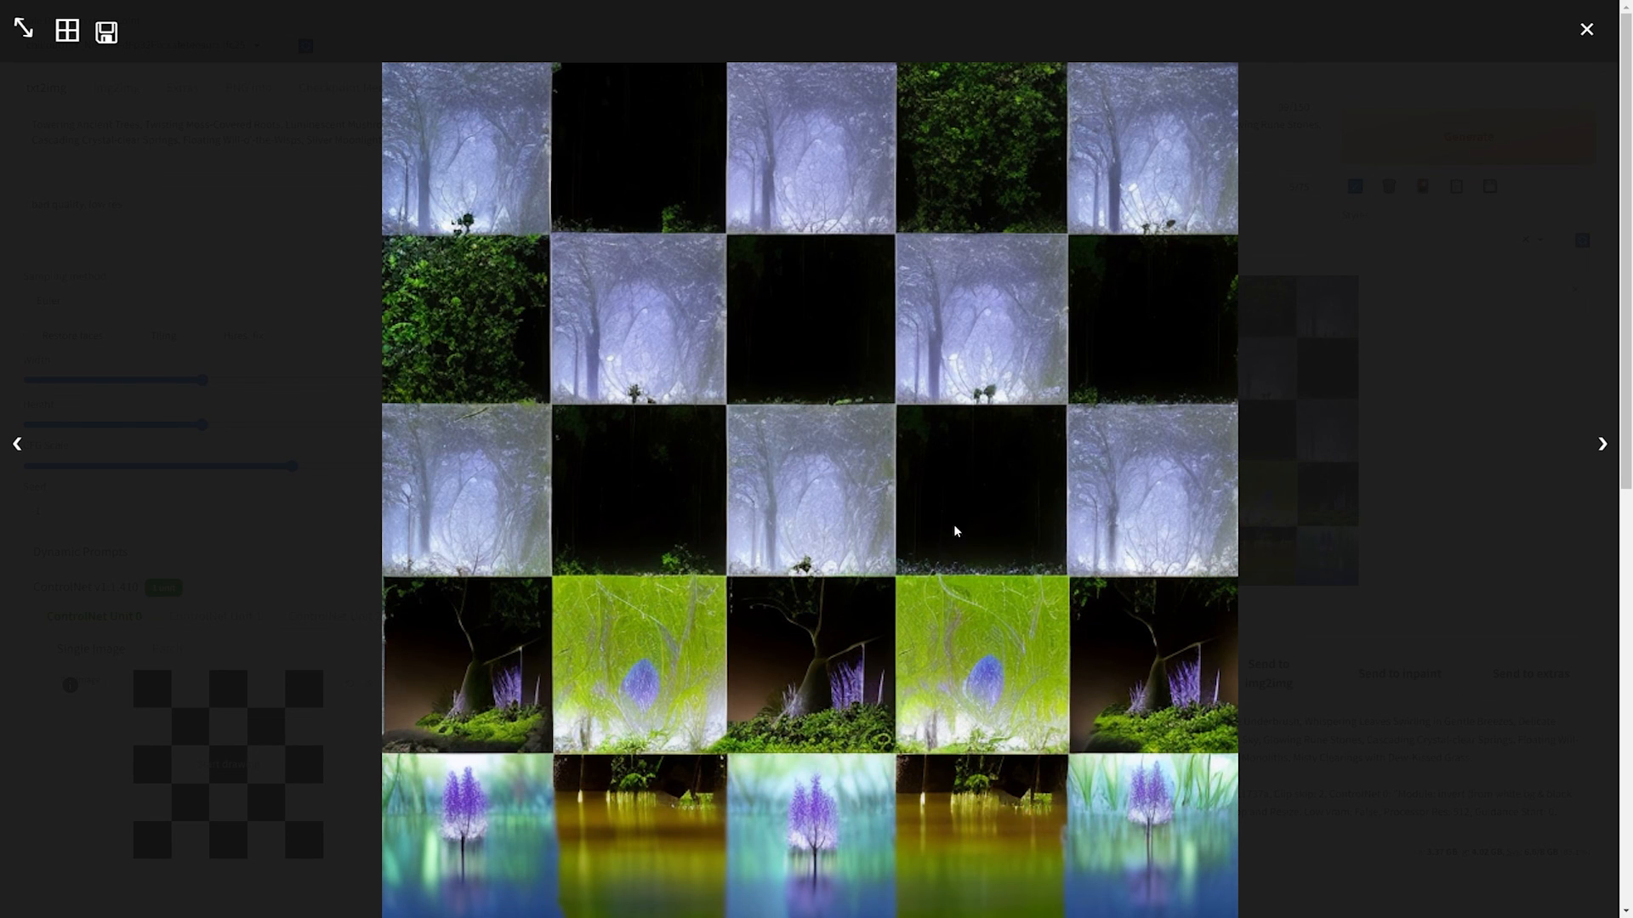